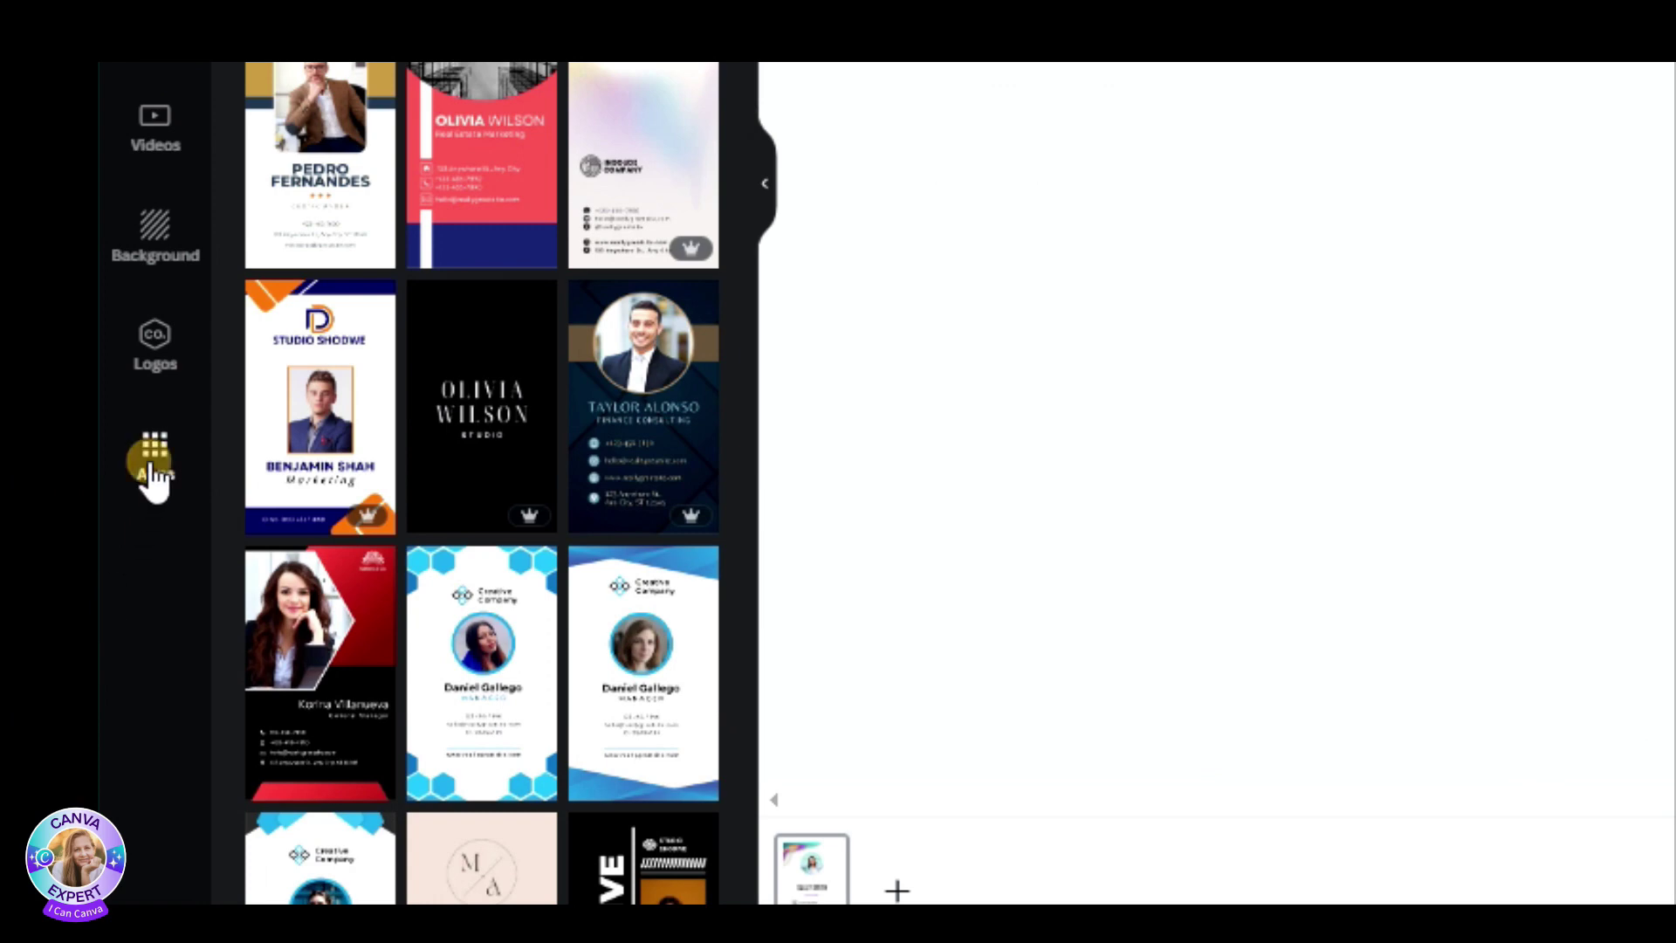
# Step: Open the Apps collection beside the vertical ID card template
pyautogui.click(154, 476)
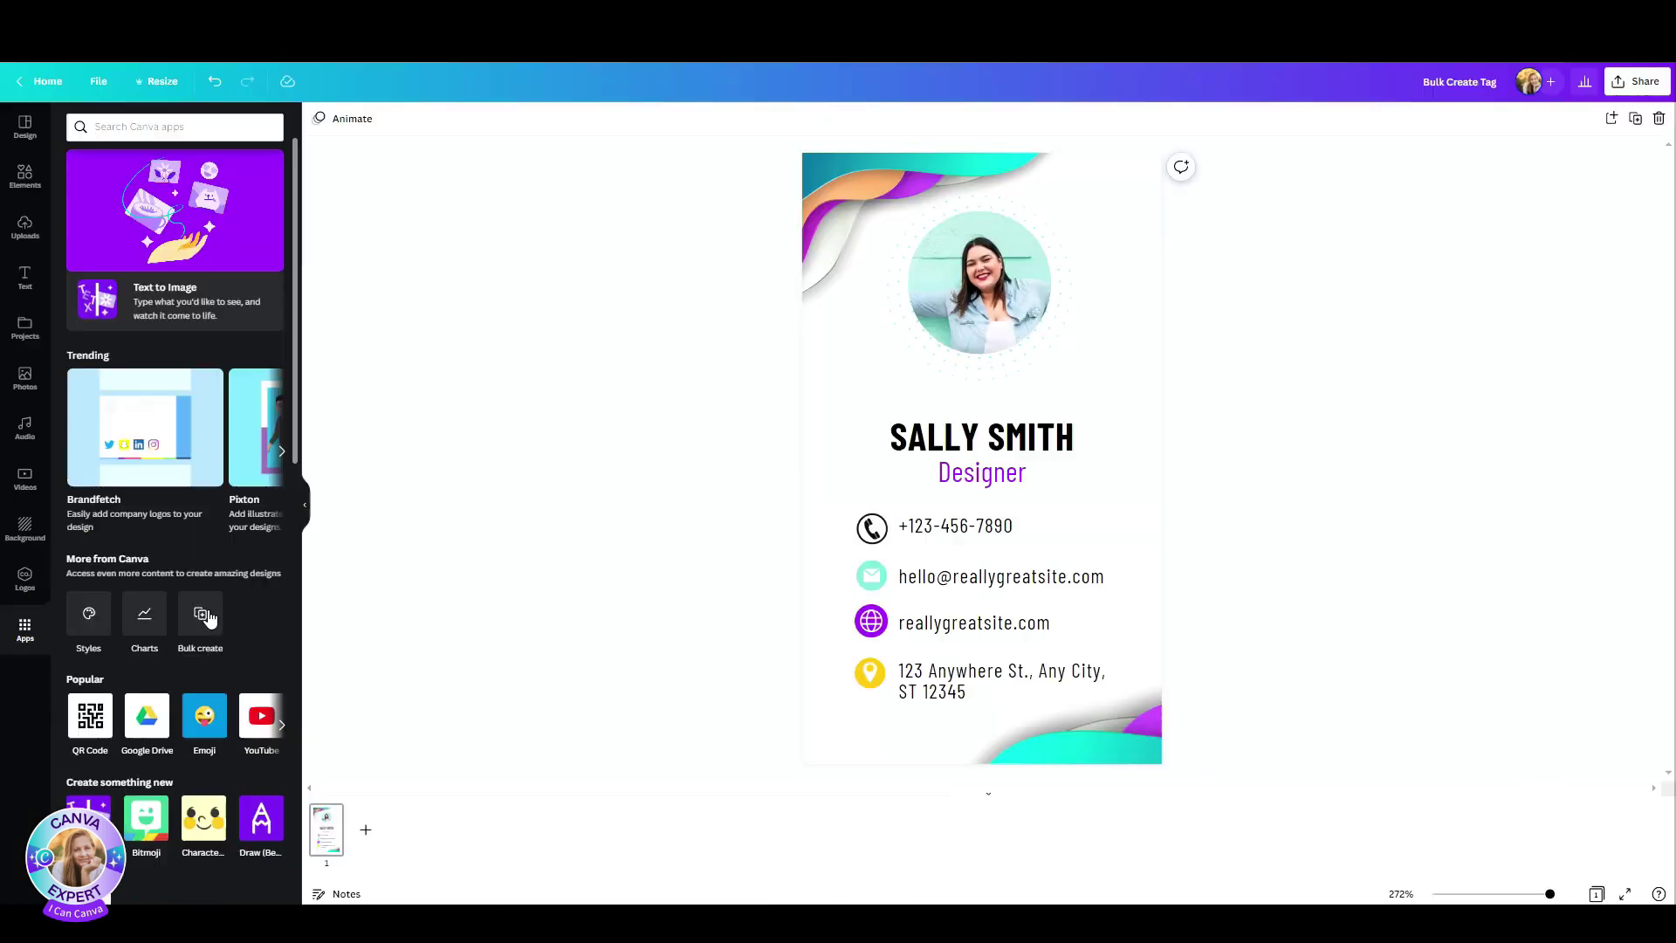
# Step: Start Bulk create and choose to enter the data manually
pyautogui.click(557, 428)
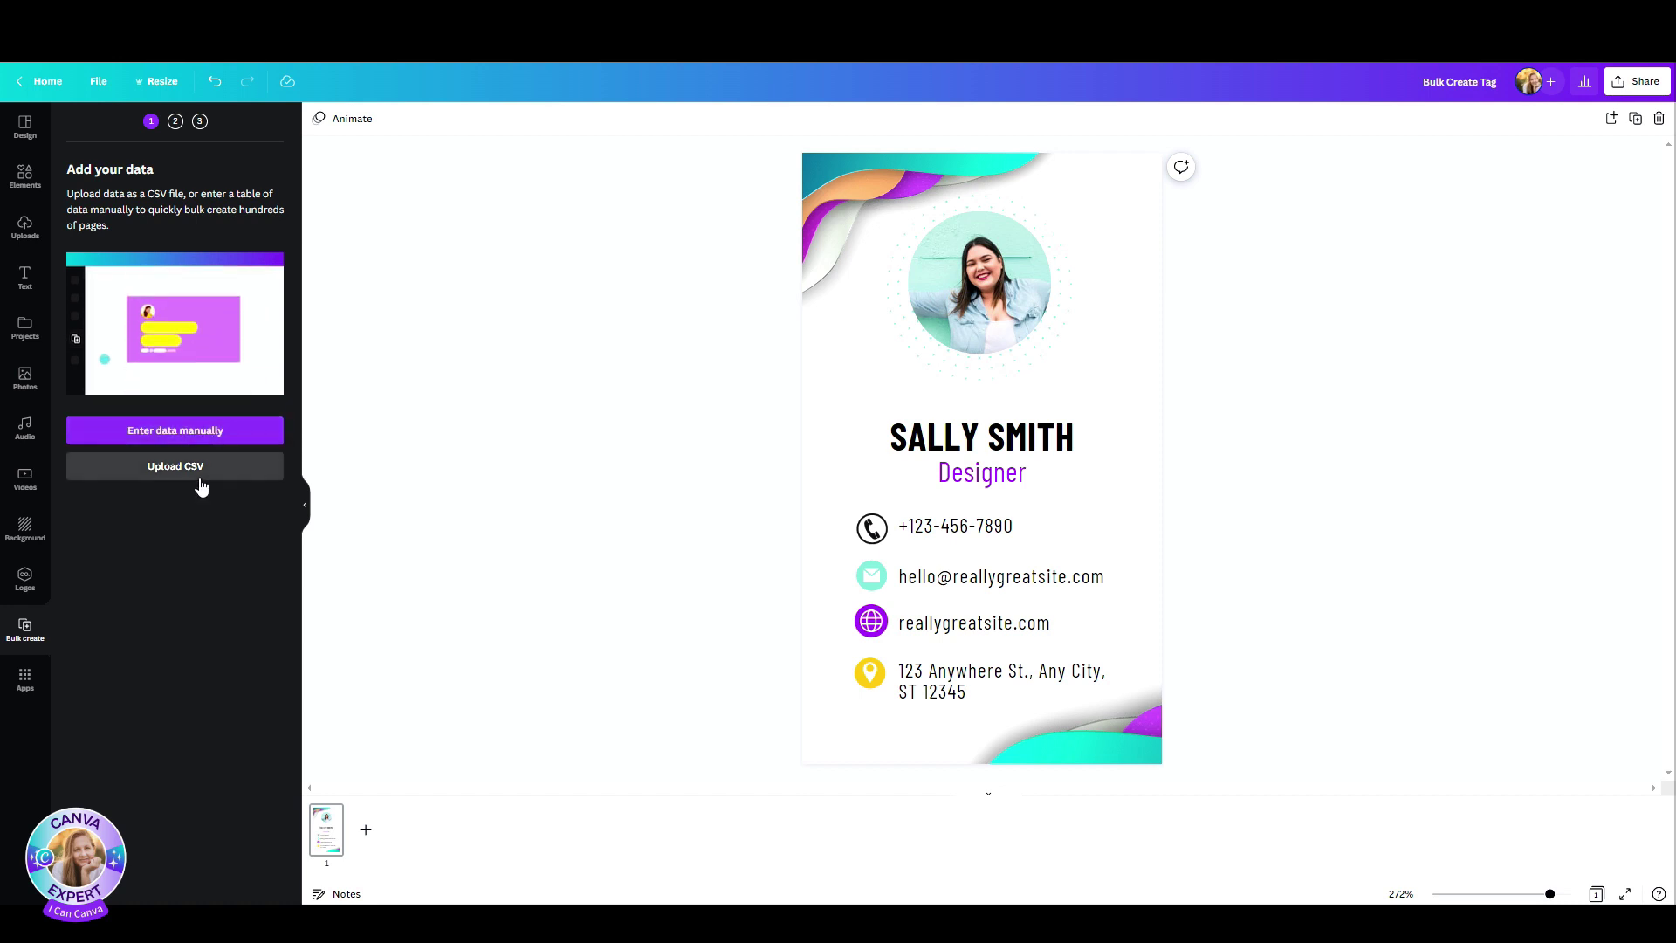
pyautogui.click(172, 432)
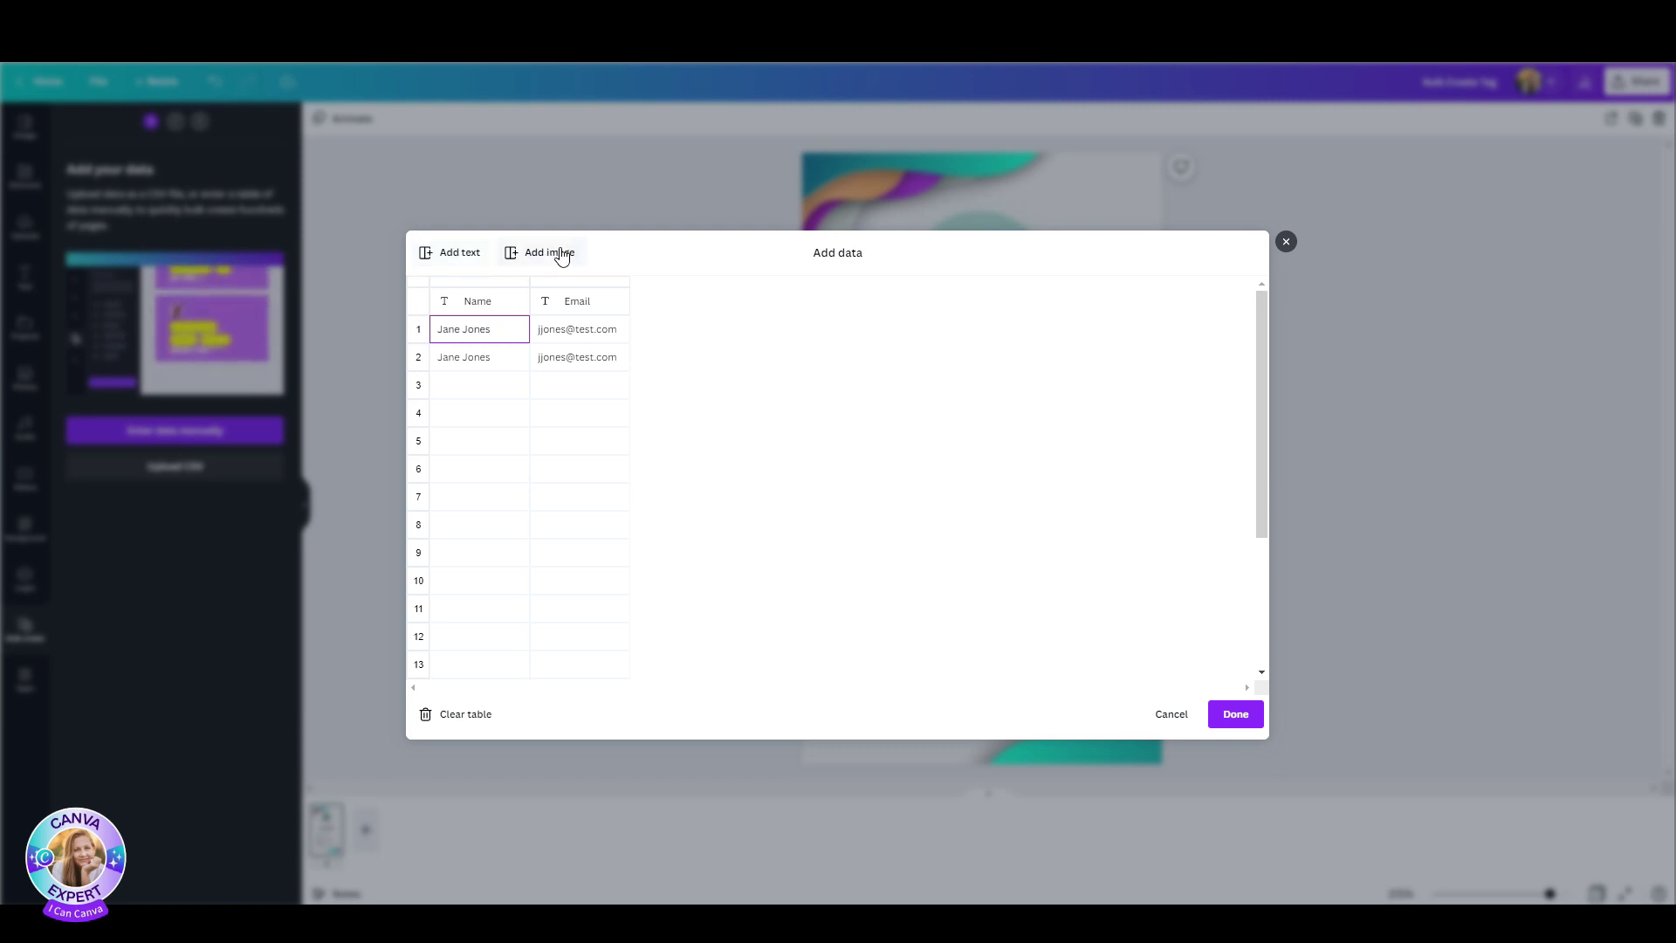
# Step: Title the first column Name and paste in the three people's names and emails
pyautogui.click(483, 301)
pyautogui.press('BackSpace')
pyautogui.write('Name')
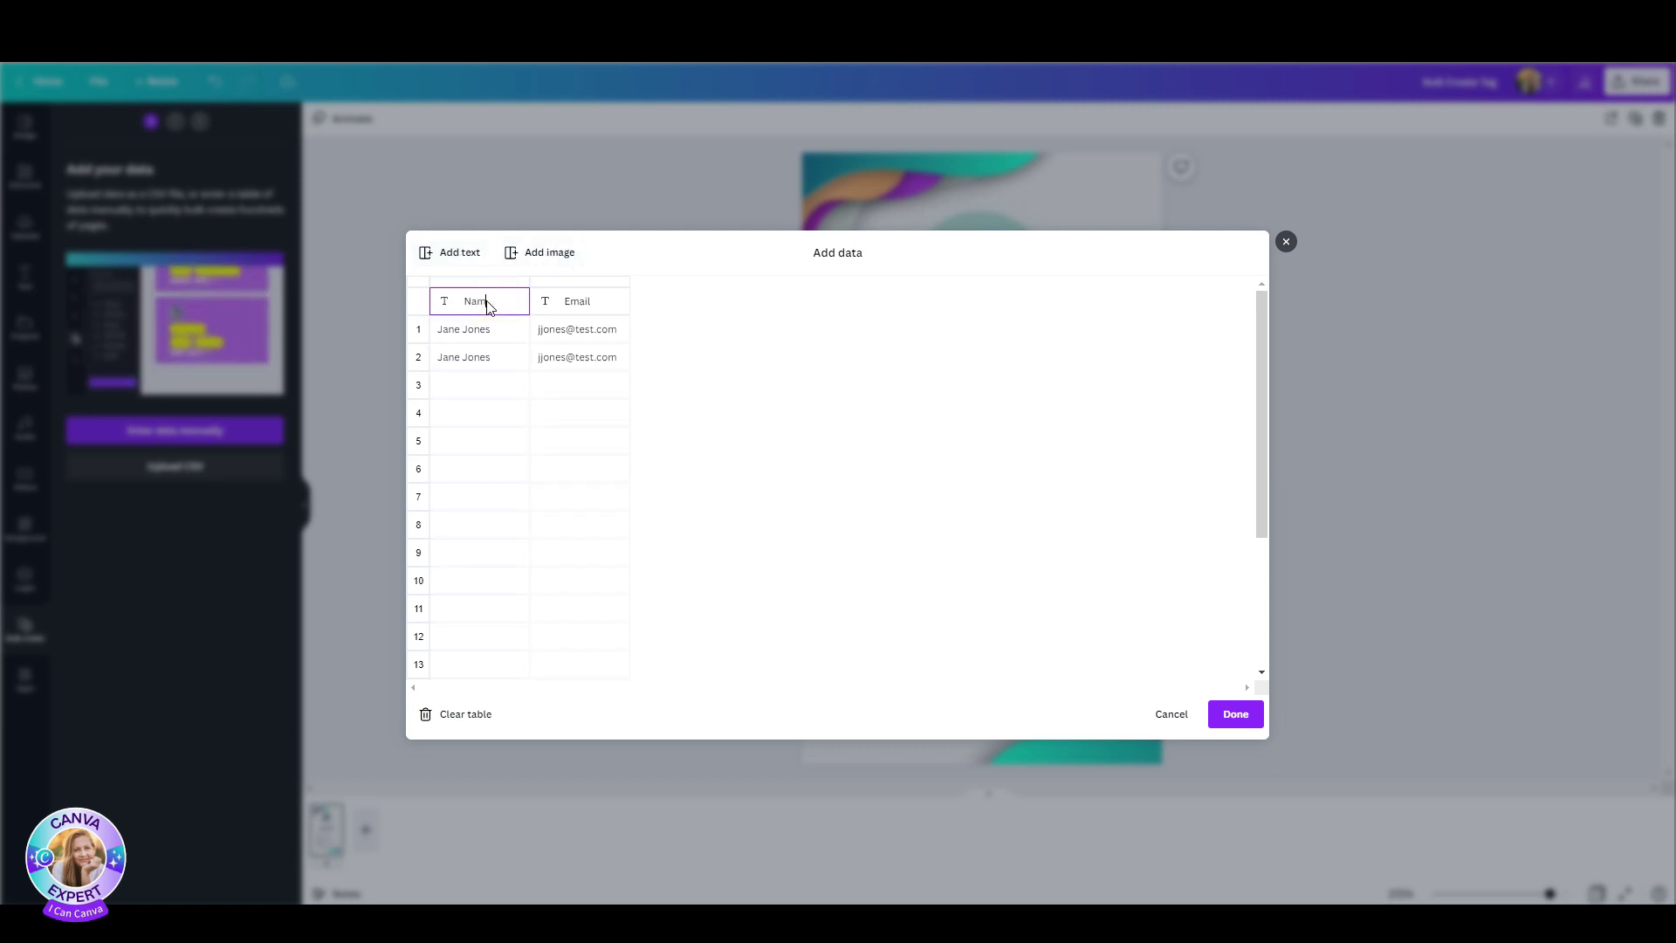
pyautogui.click(501, 337)
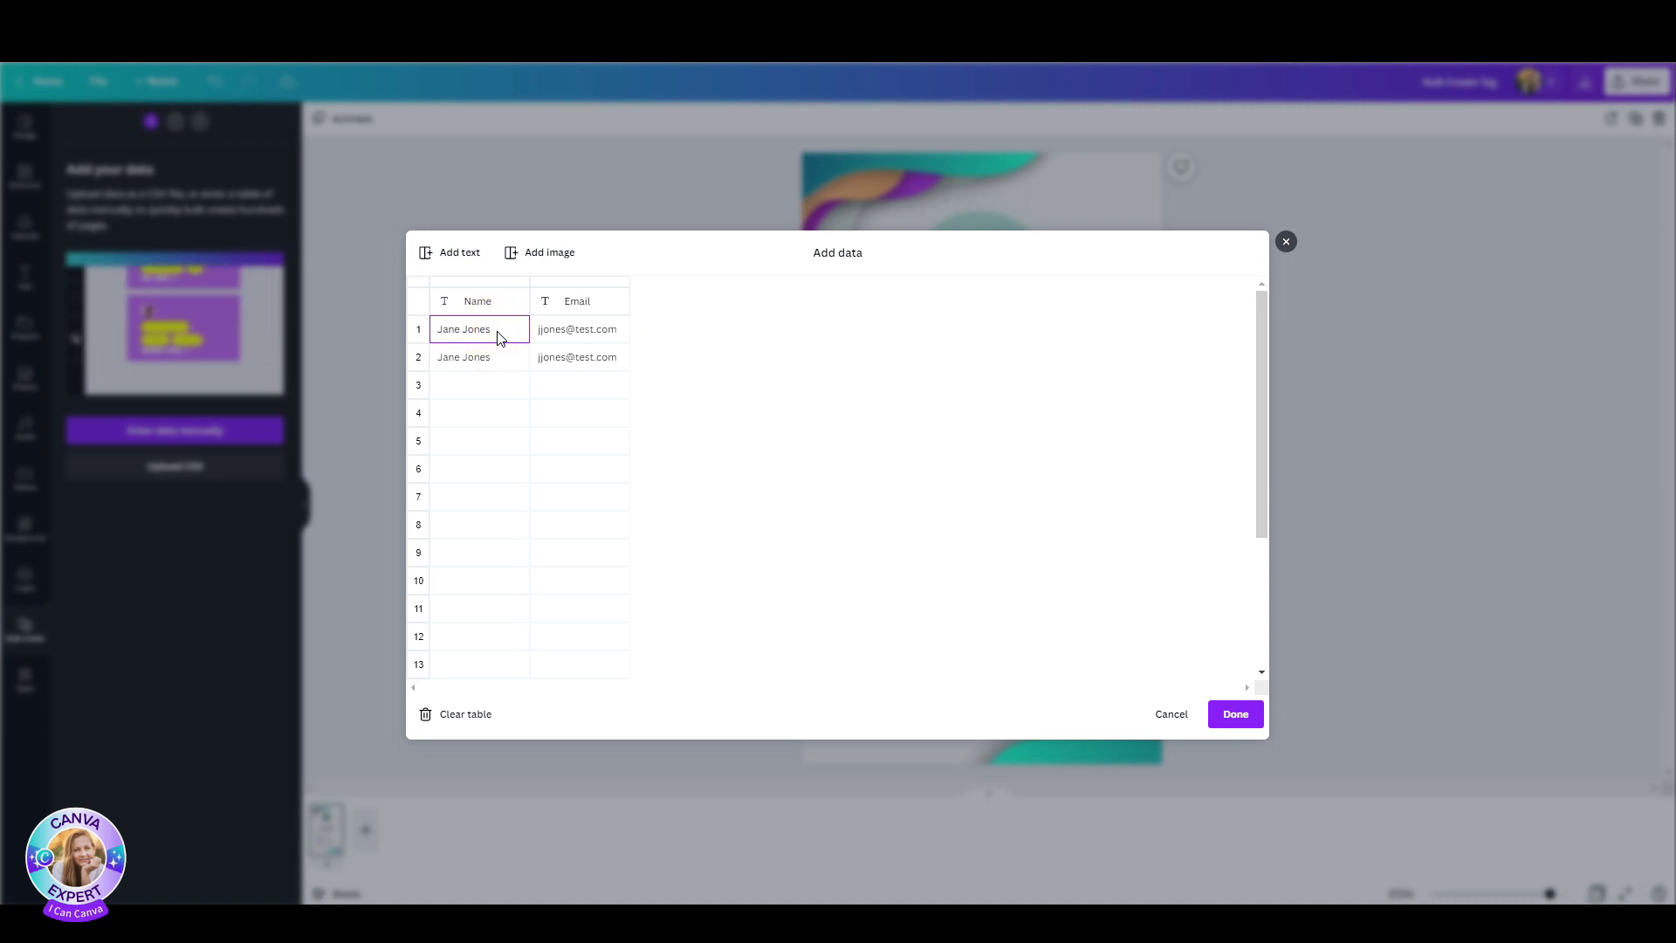
pyautogui.hotkey('ctrl', 'v')
pyautogui.click(480, 358)
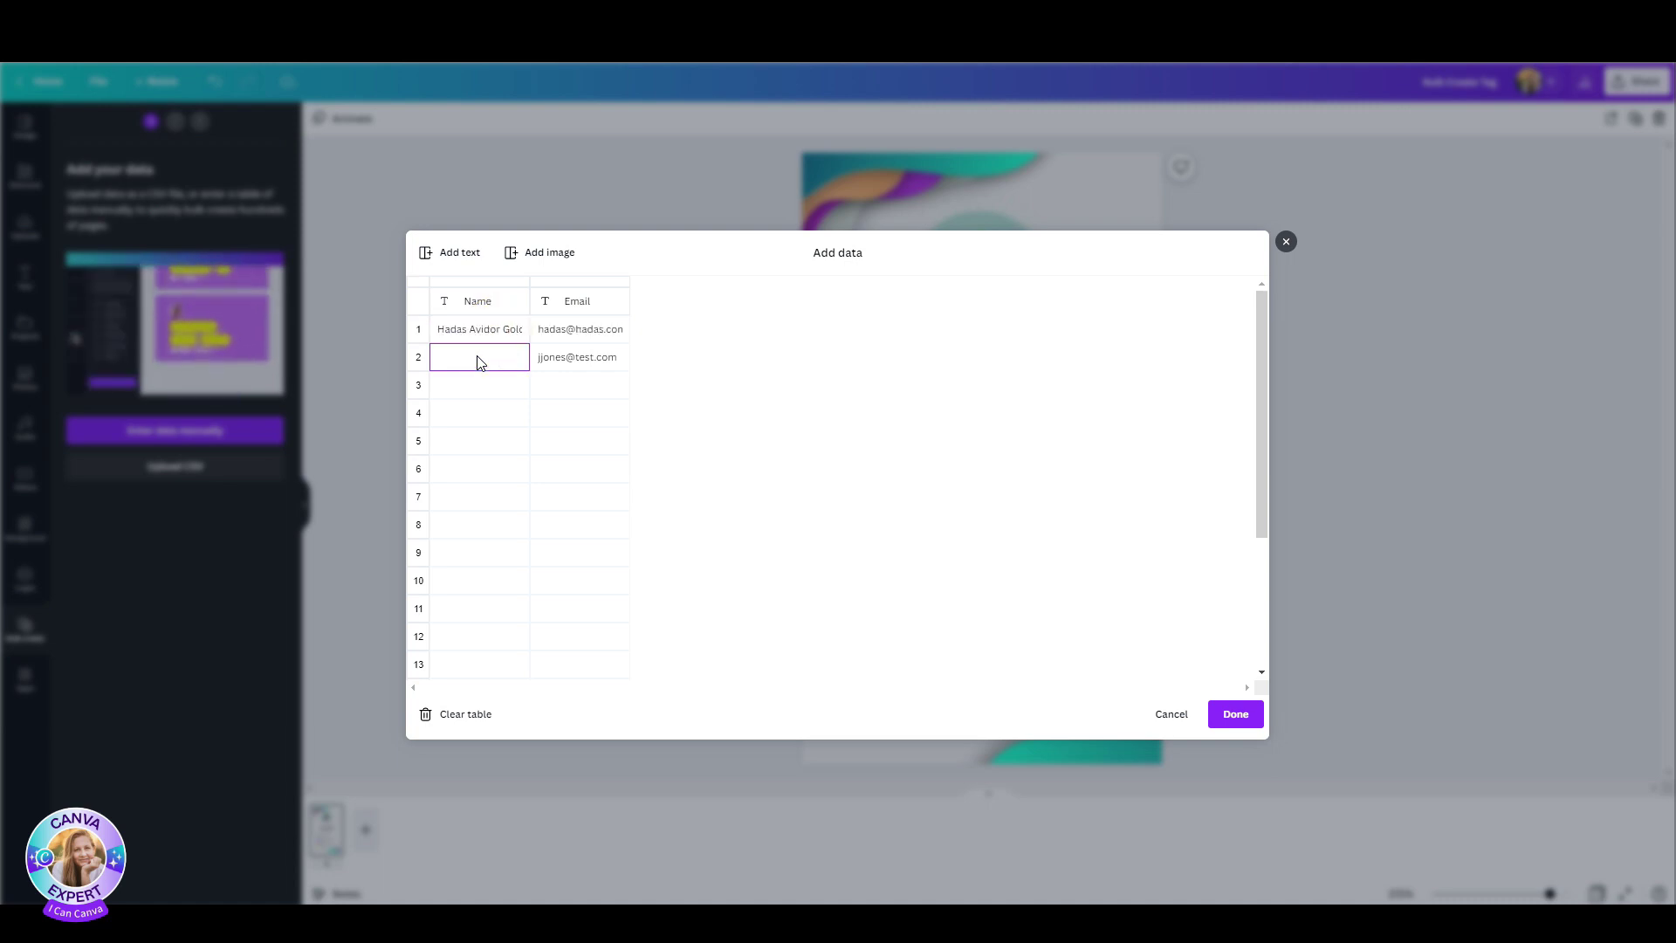
pyautogui.write('J')
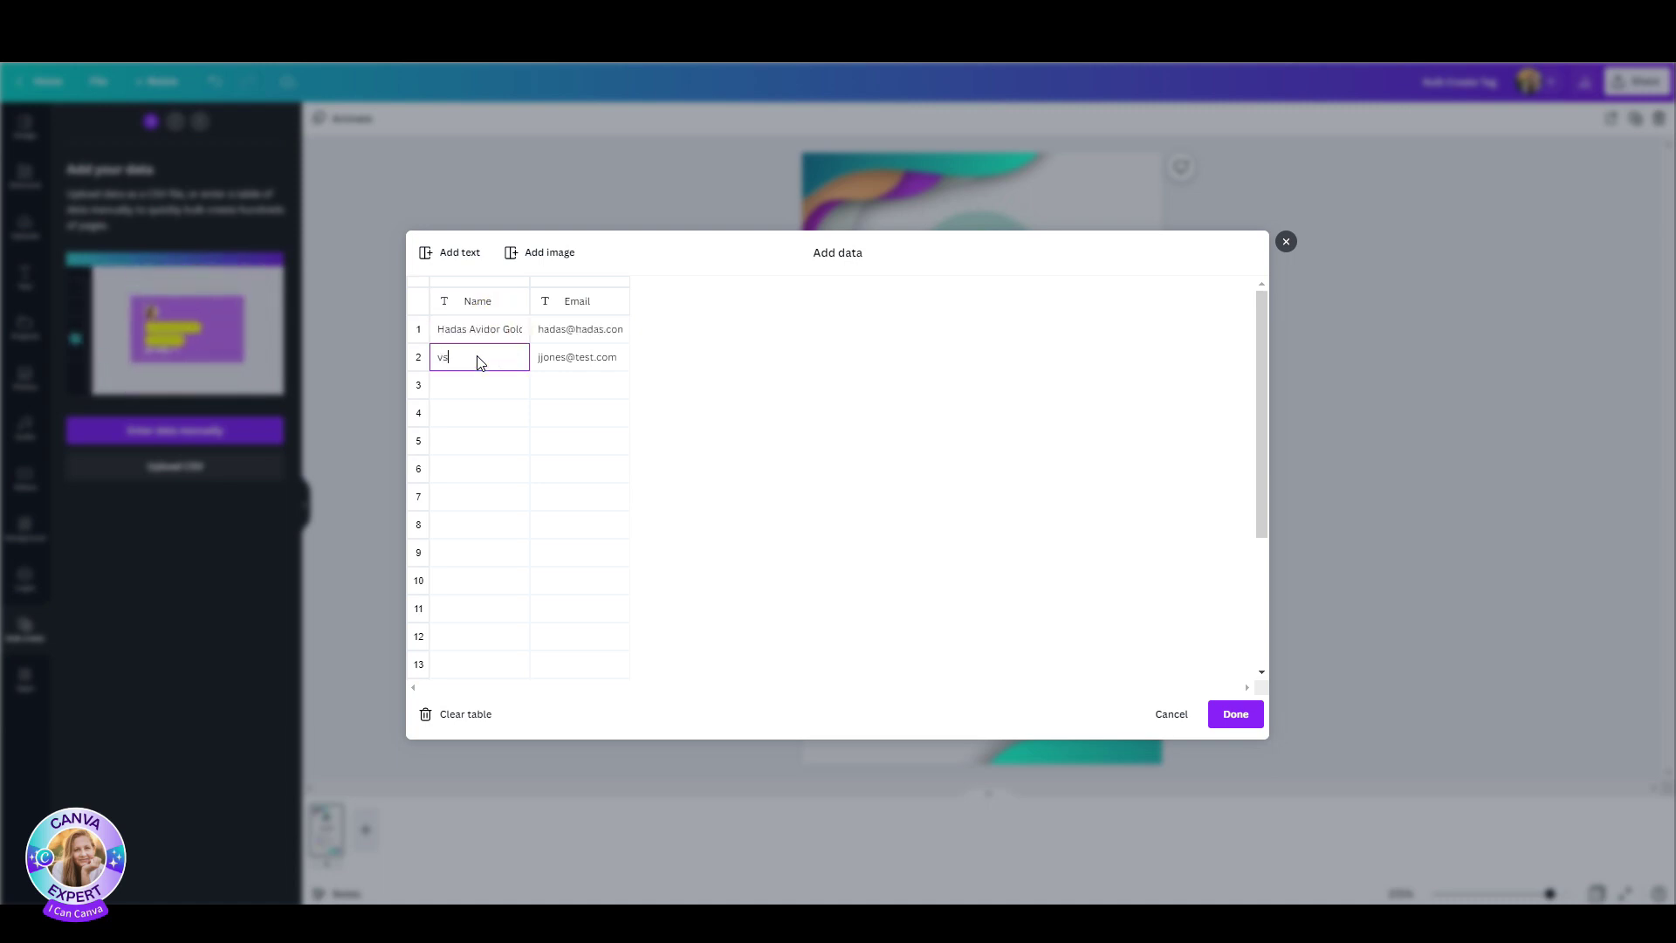
pyautogui.press('BackSpace')
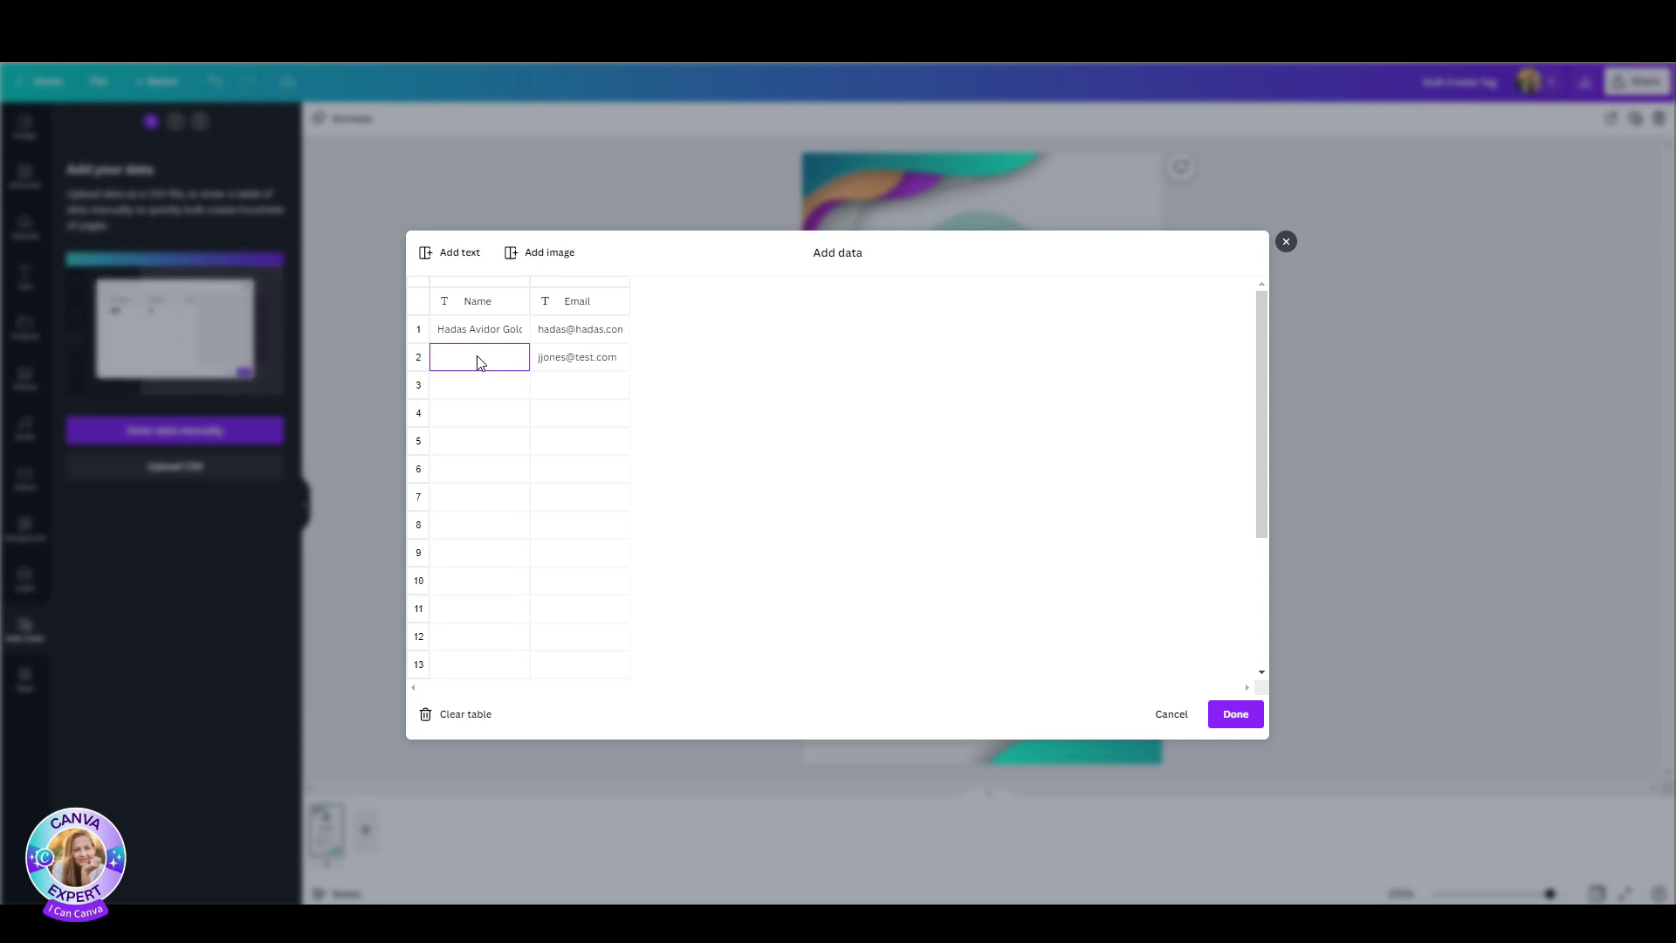
pyautogui.hotkey('ctrl', 'v')
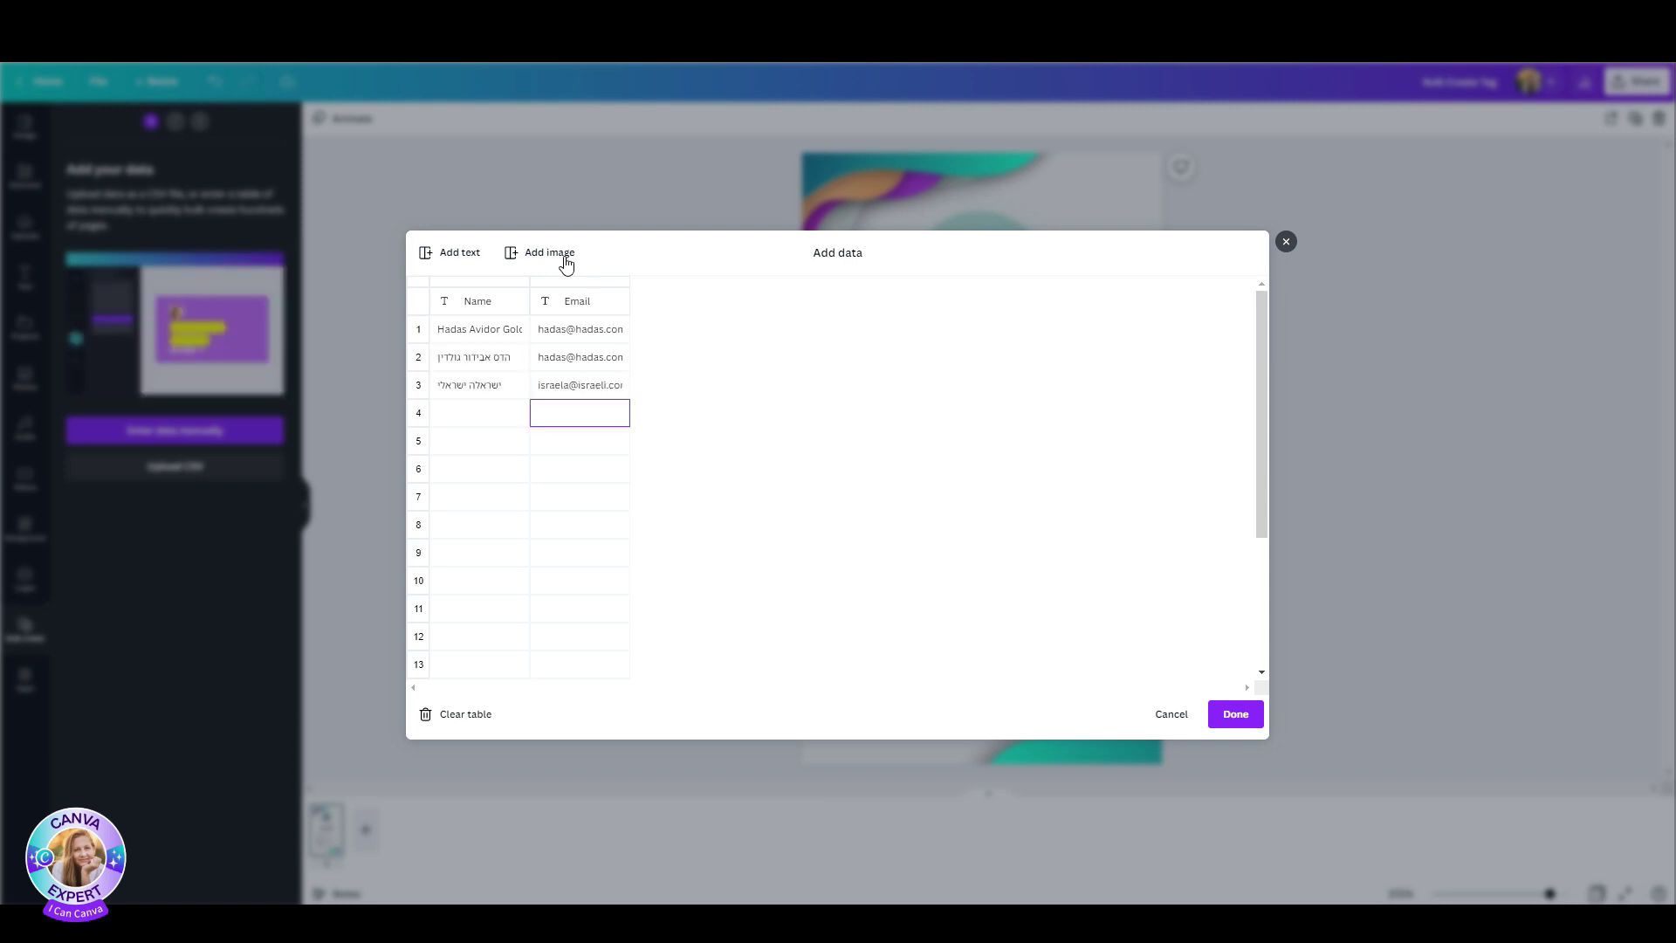
# Step: Add a new text column headed Phone
pyautogui.click(456, 252)
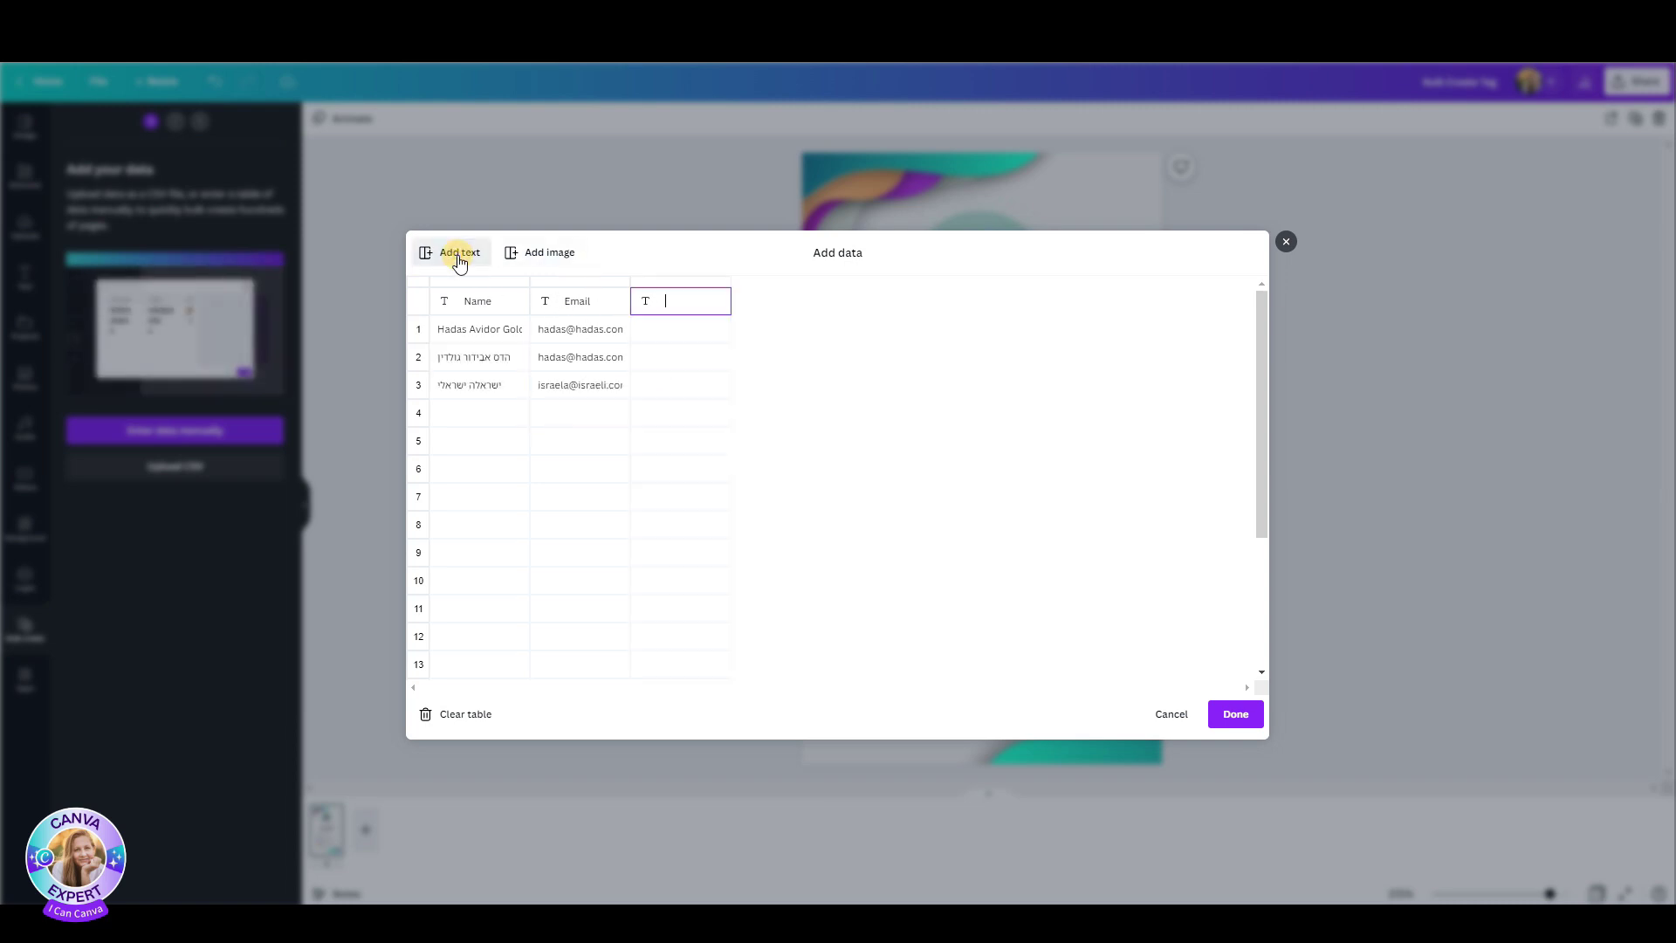
pyautogui.click(647, 304)
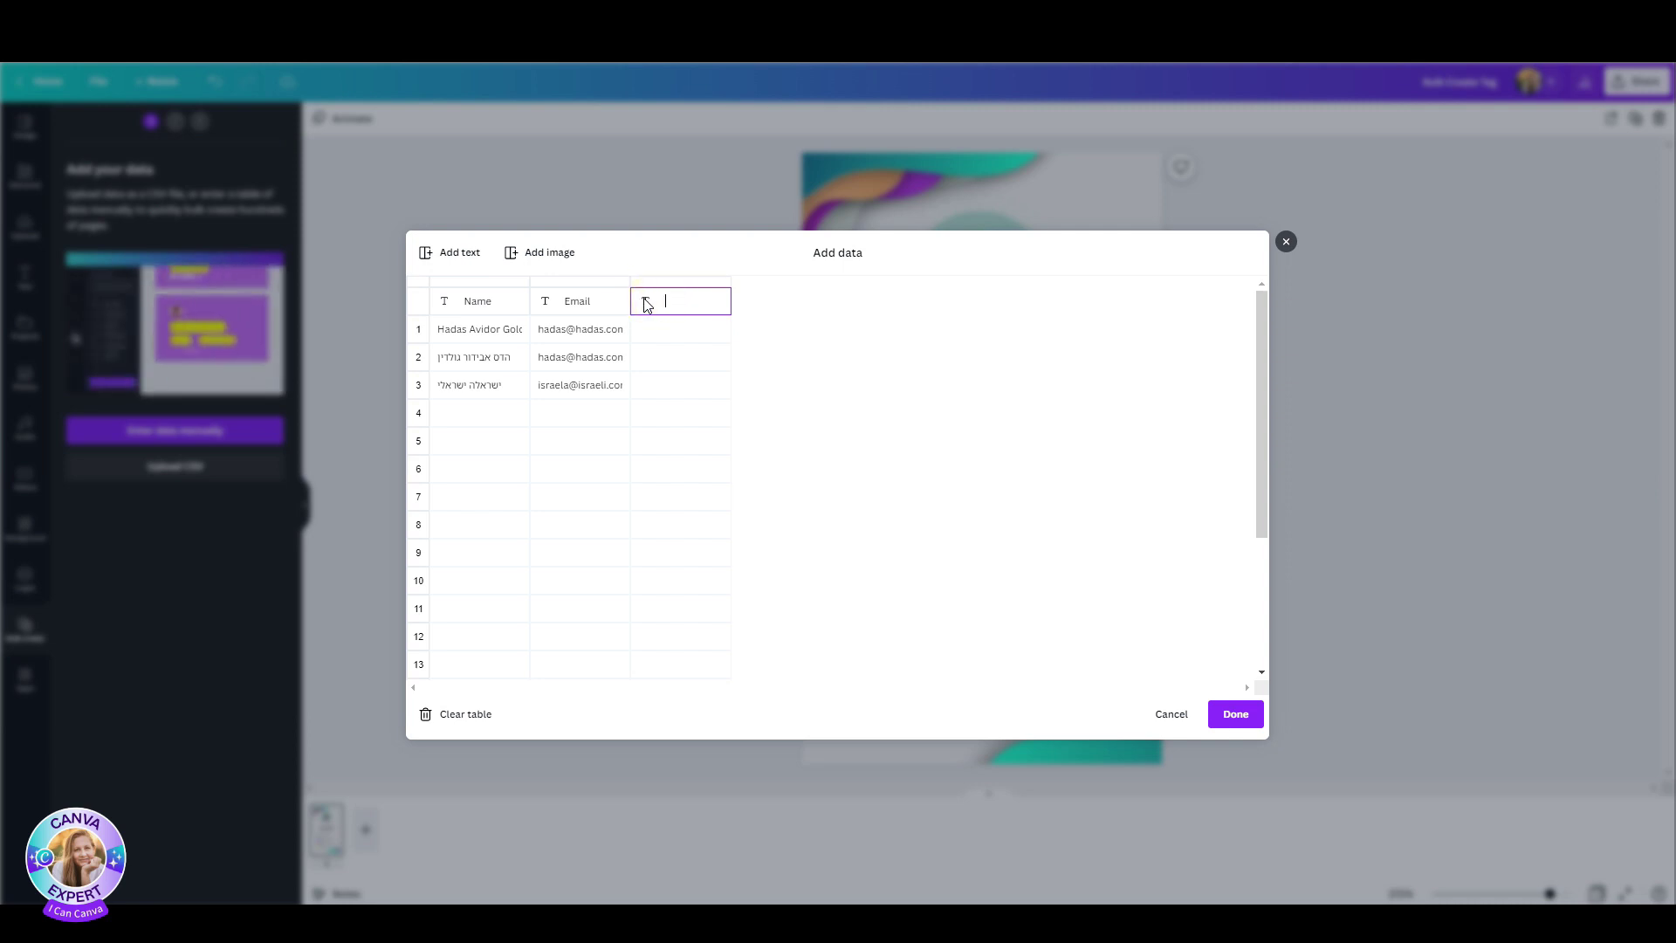
pyautogui.write('Phone')
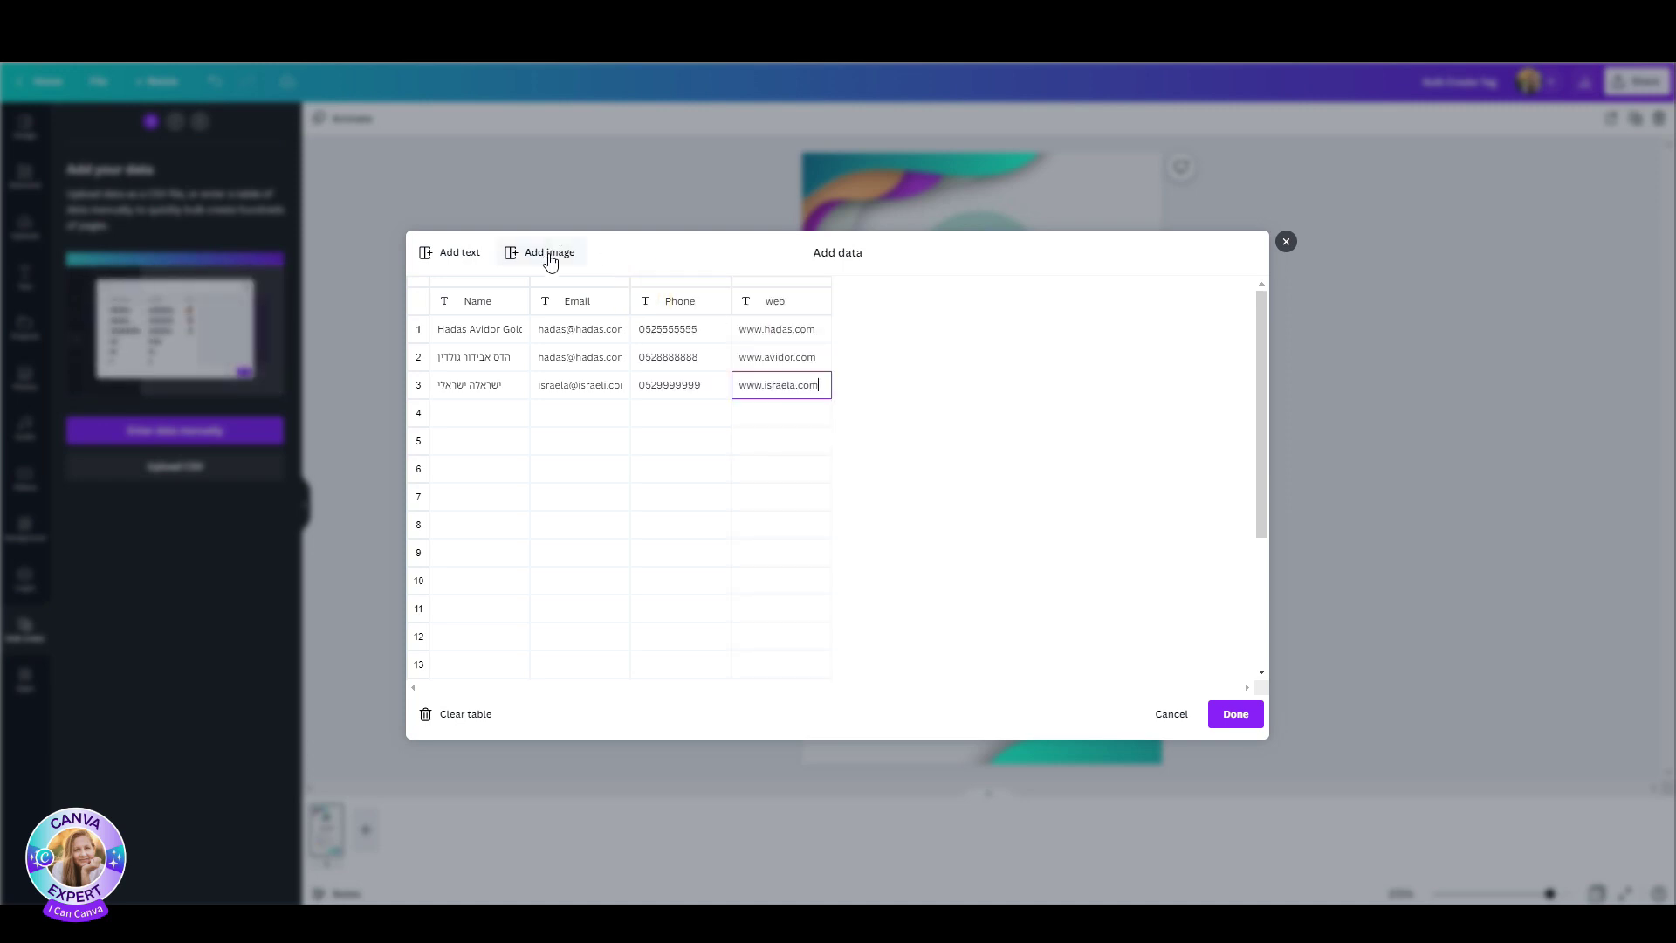
# Step: Add an Image column with three FACES portraits, one per row, and save the table
pyautogui.click(550, 255)
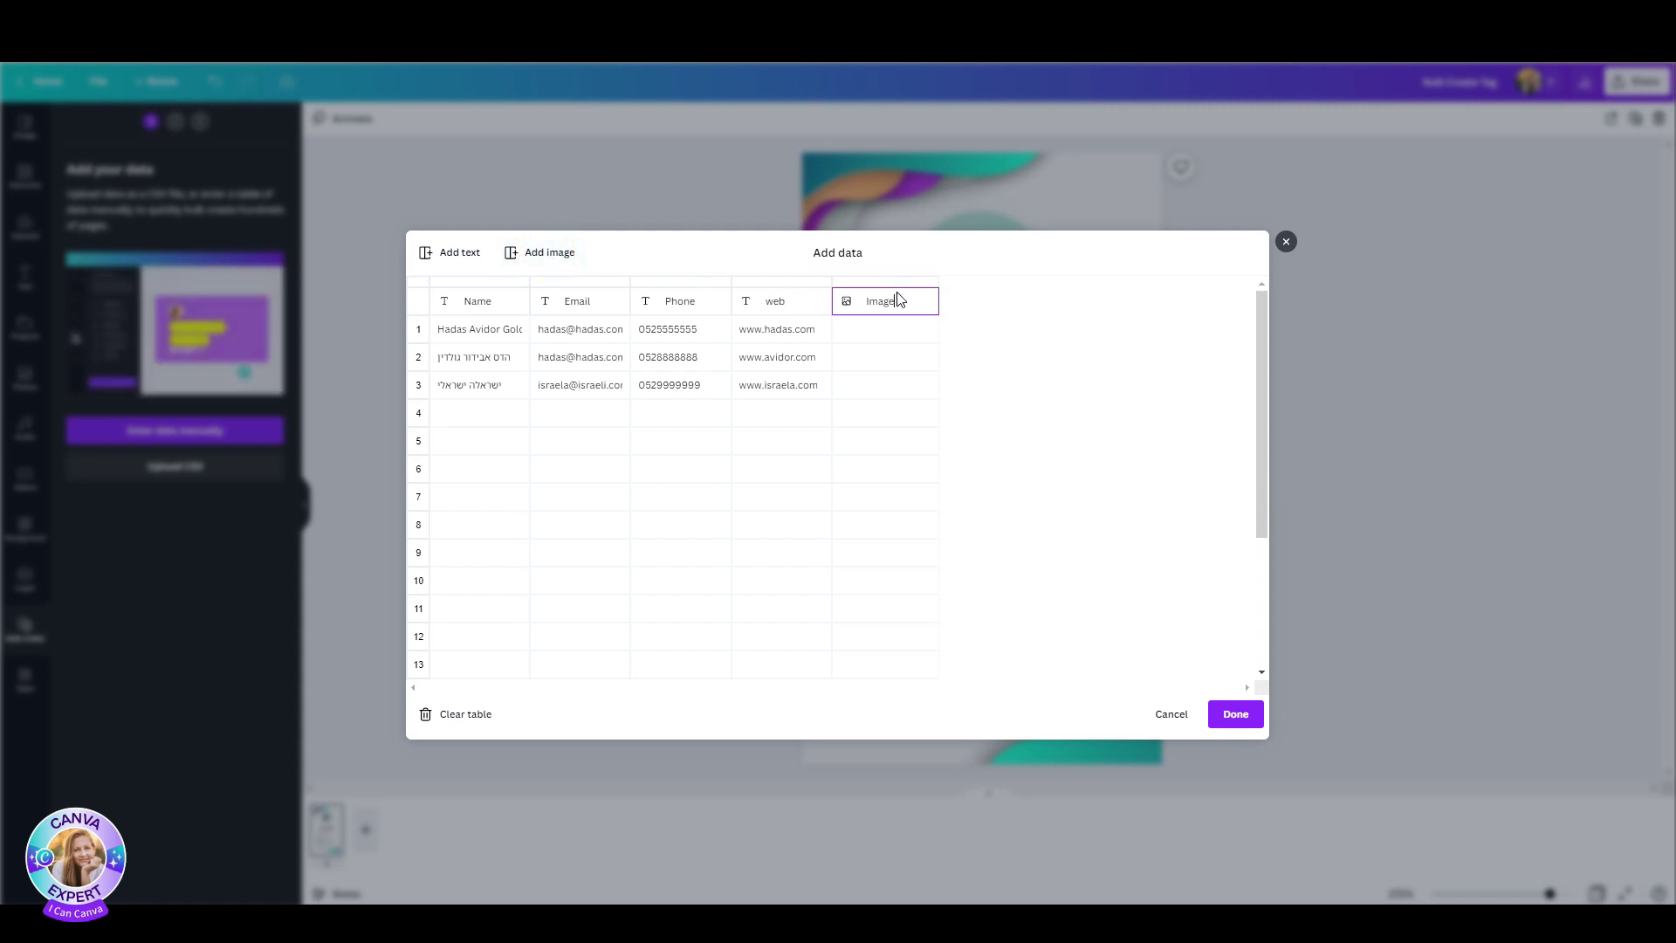
pyautogui.click(891, 330)
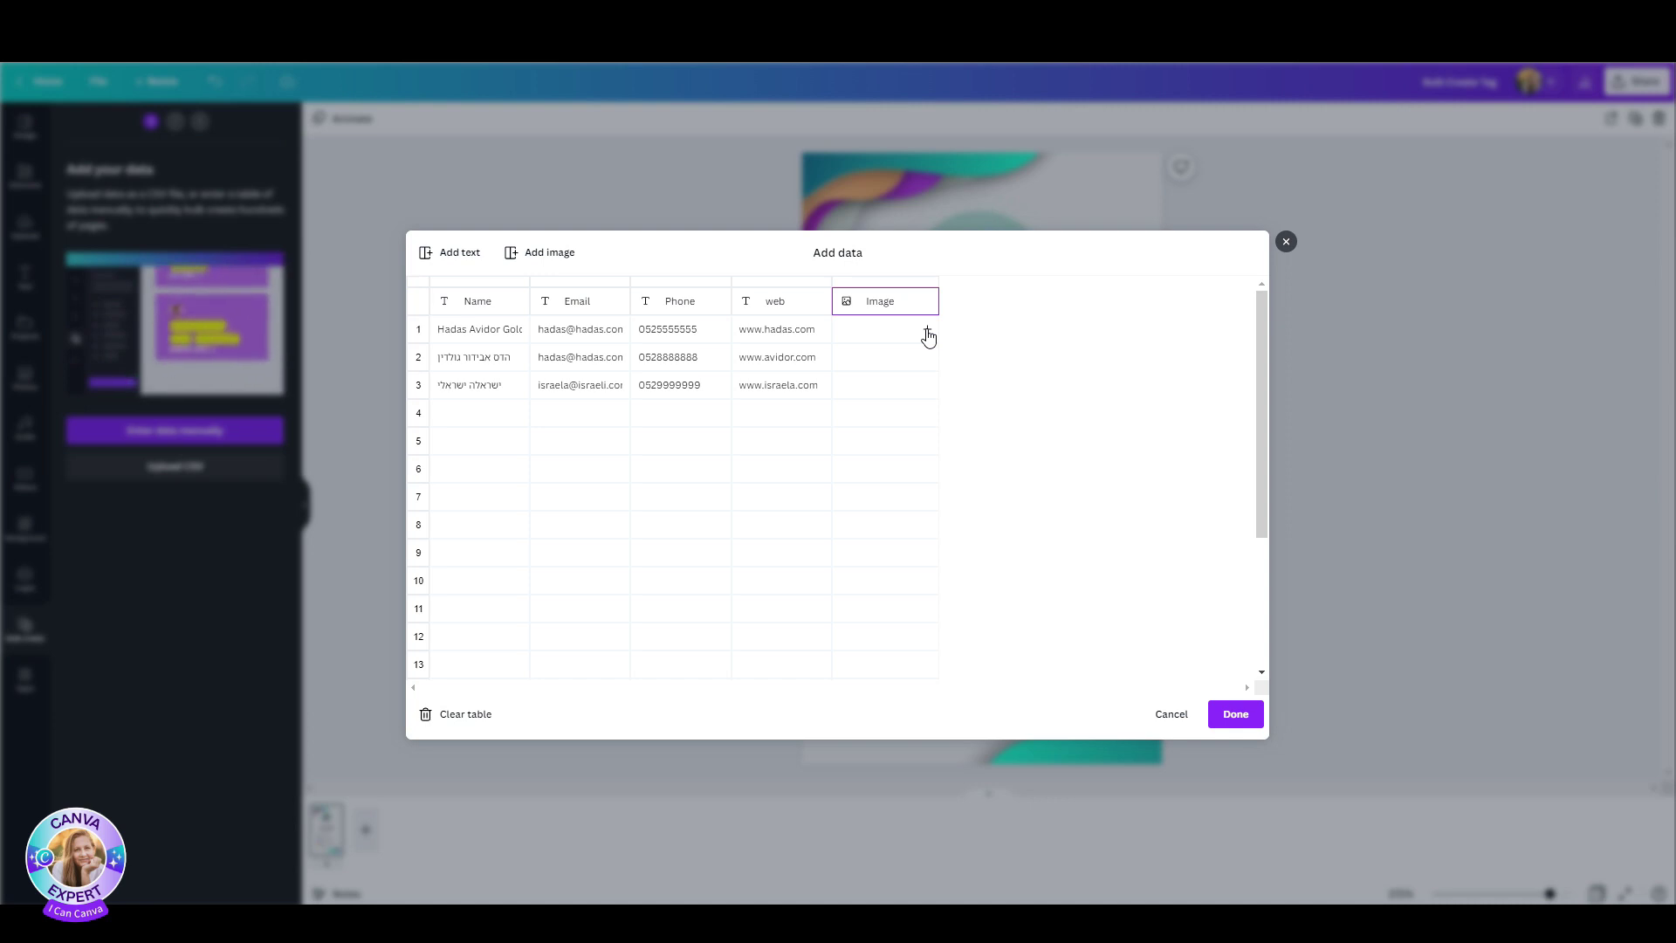
pyautogui.click(927, 337)
pyautogui.click(803, 487)
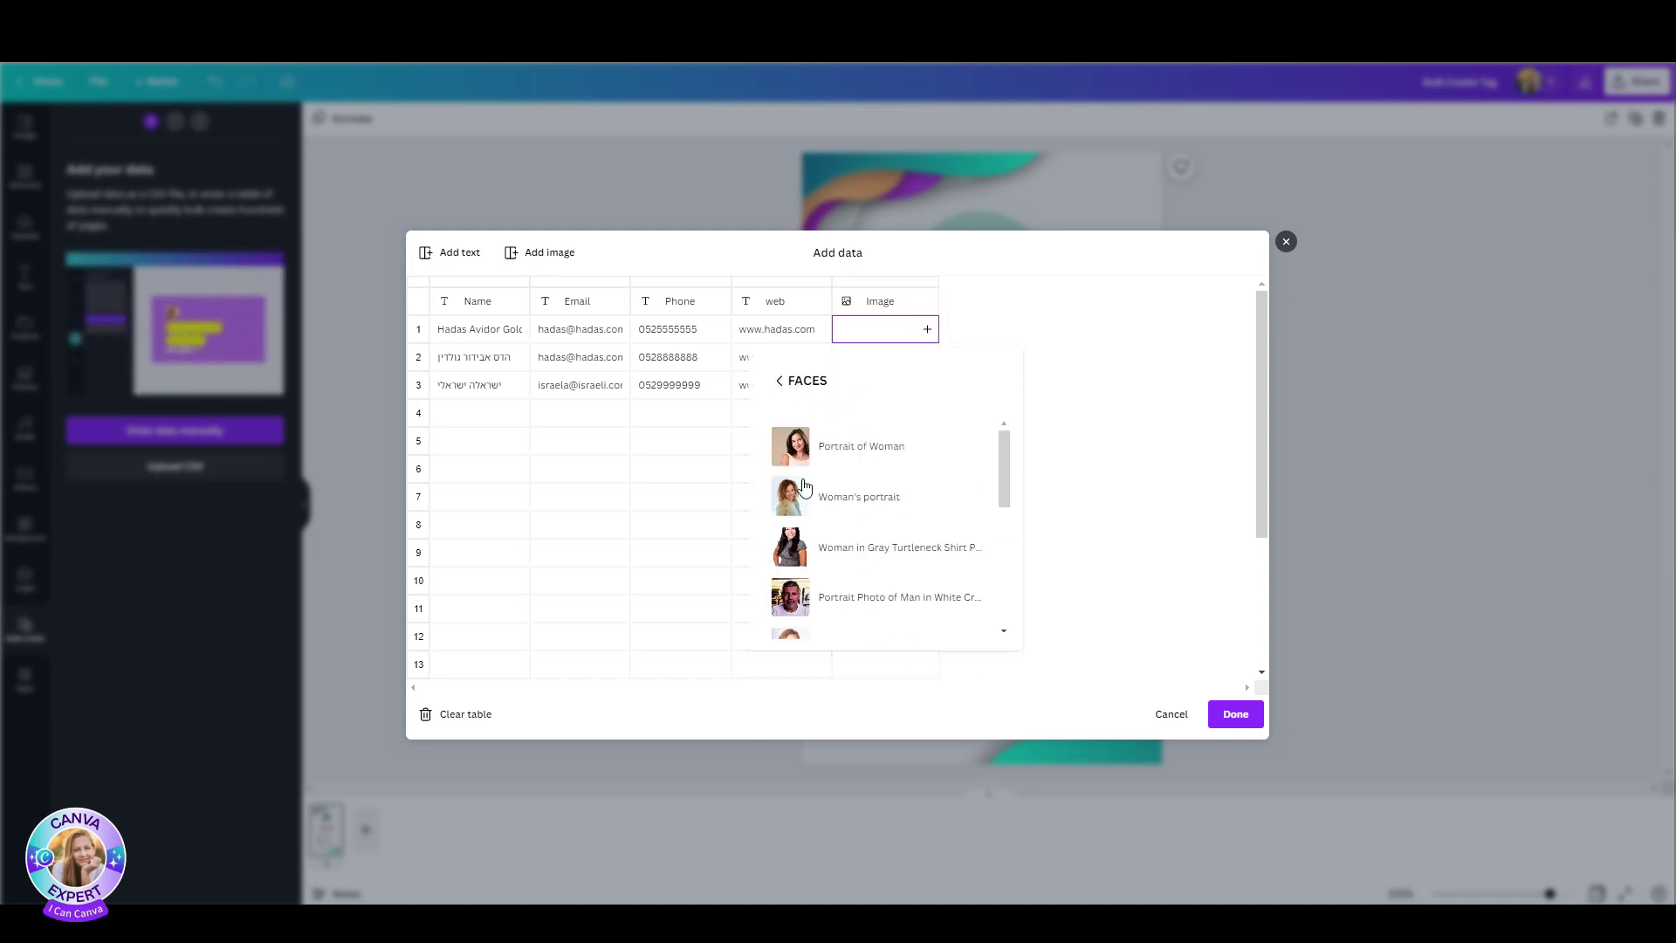
pyautogui.click(803, 447)
pyautogui.click(841, 525)
pyautogui.click(856, 603)
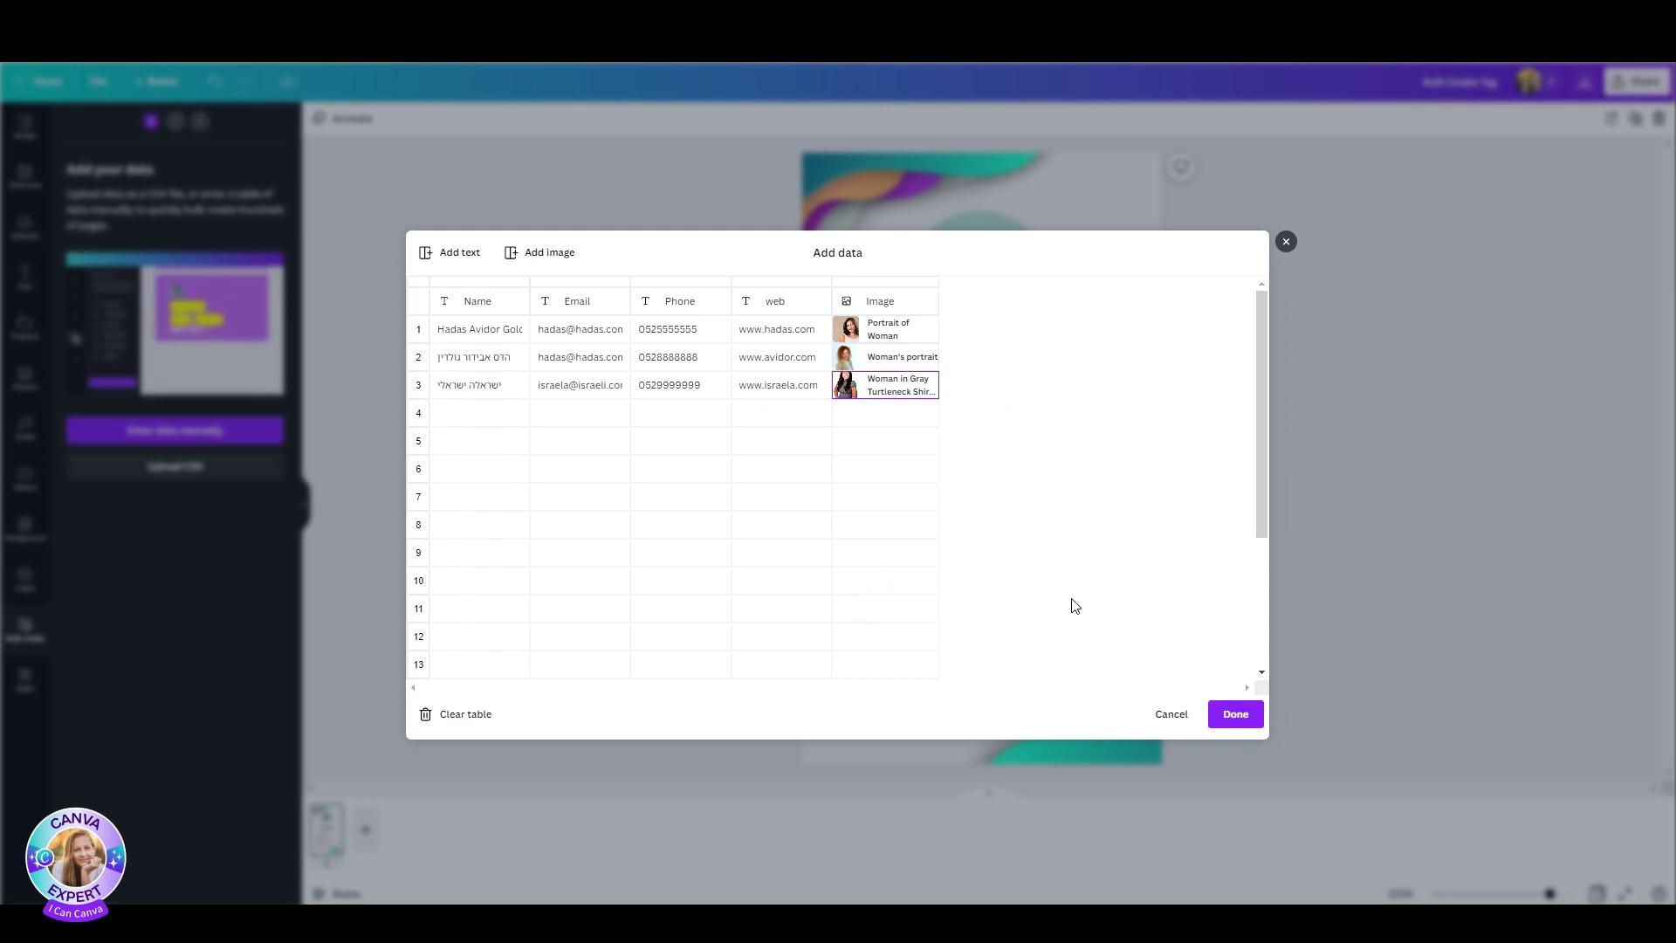
pyautogui.click(1235, 715)
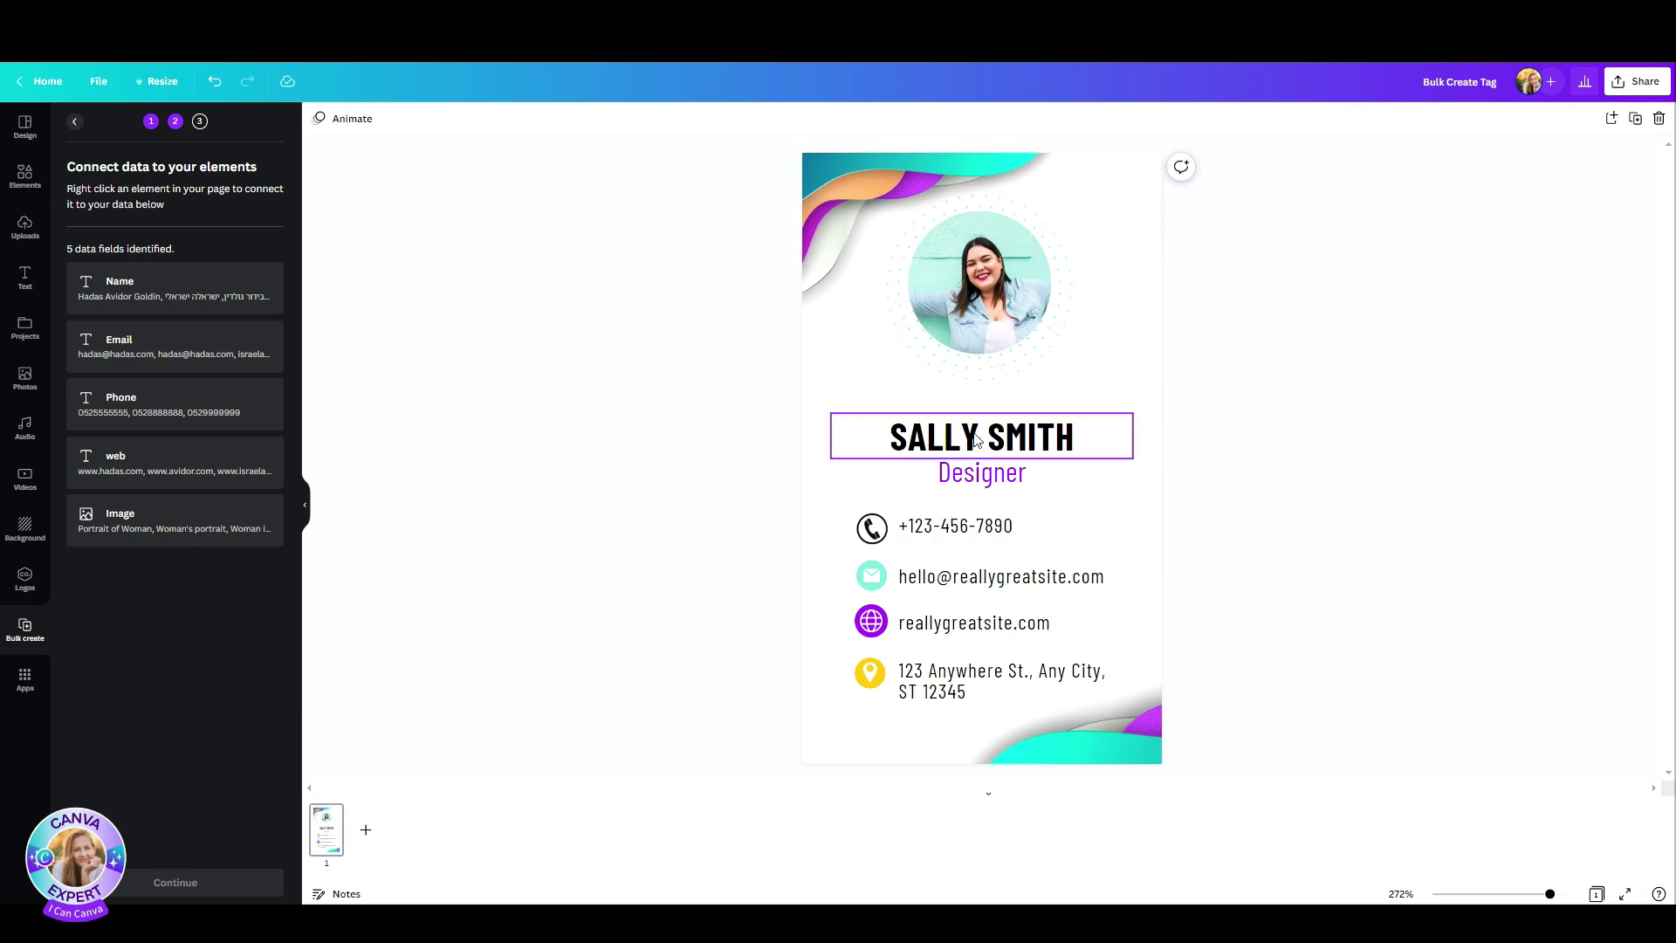
# Step: Connect the sample person's photo to the Image data field
pyautogui.click(995, 340)
pyautogui.rightClick(992, 334)
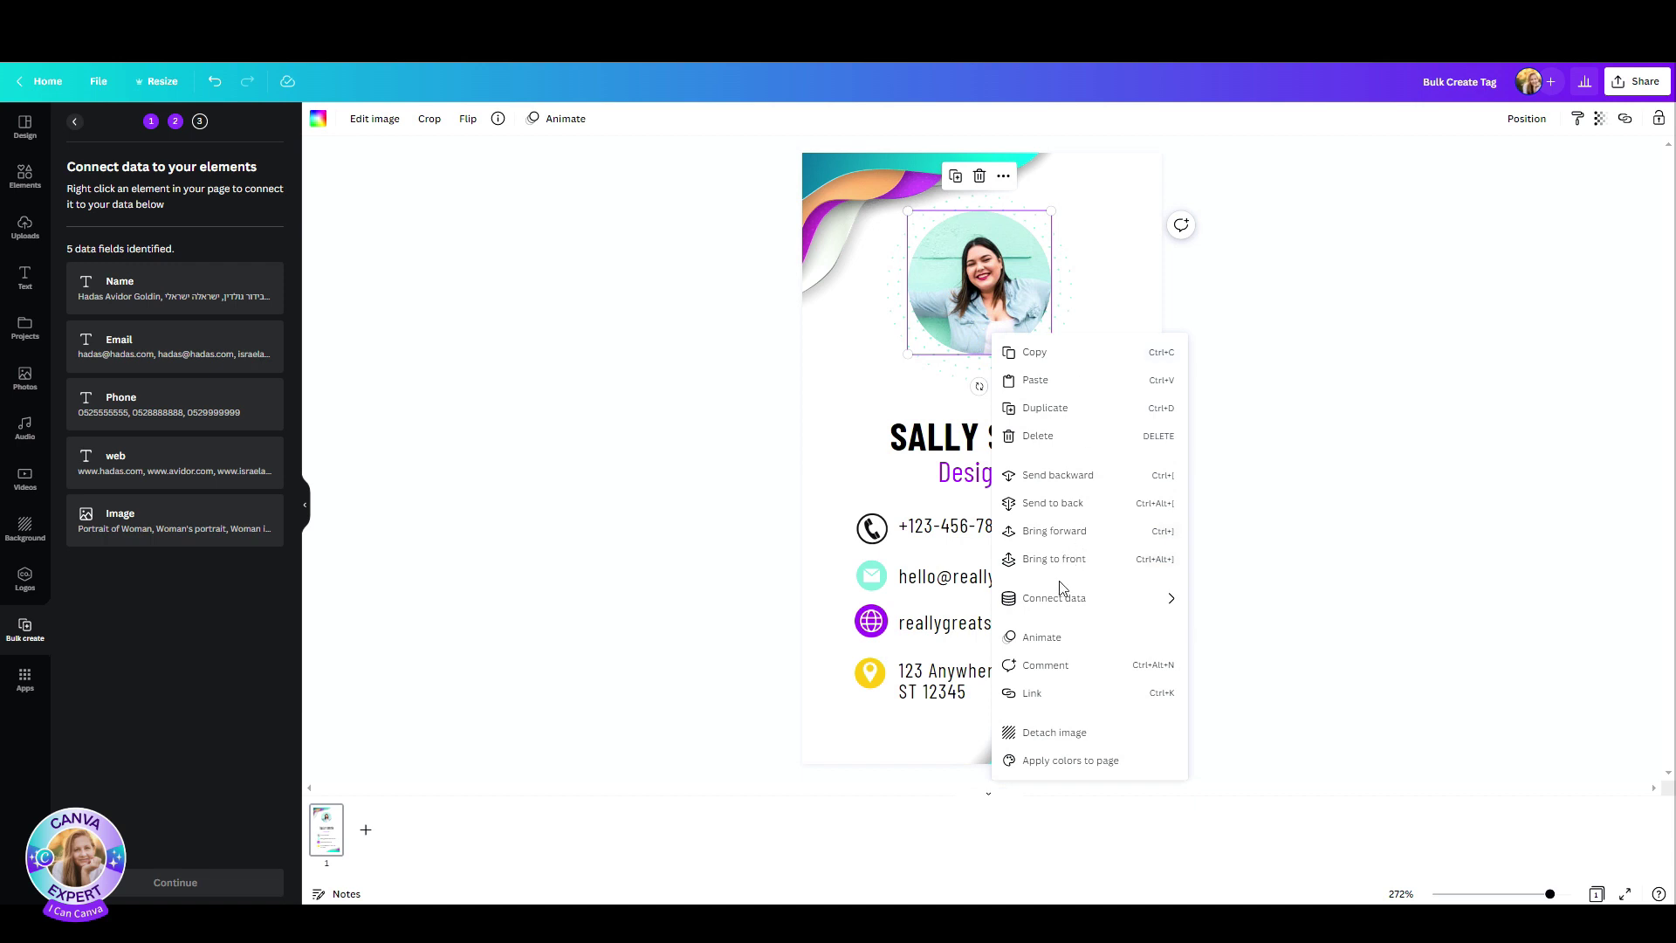
pyautogui.moveTo(1058, 601)
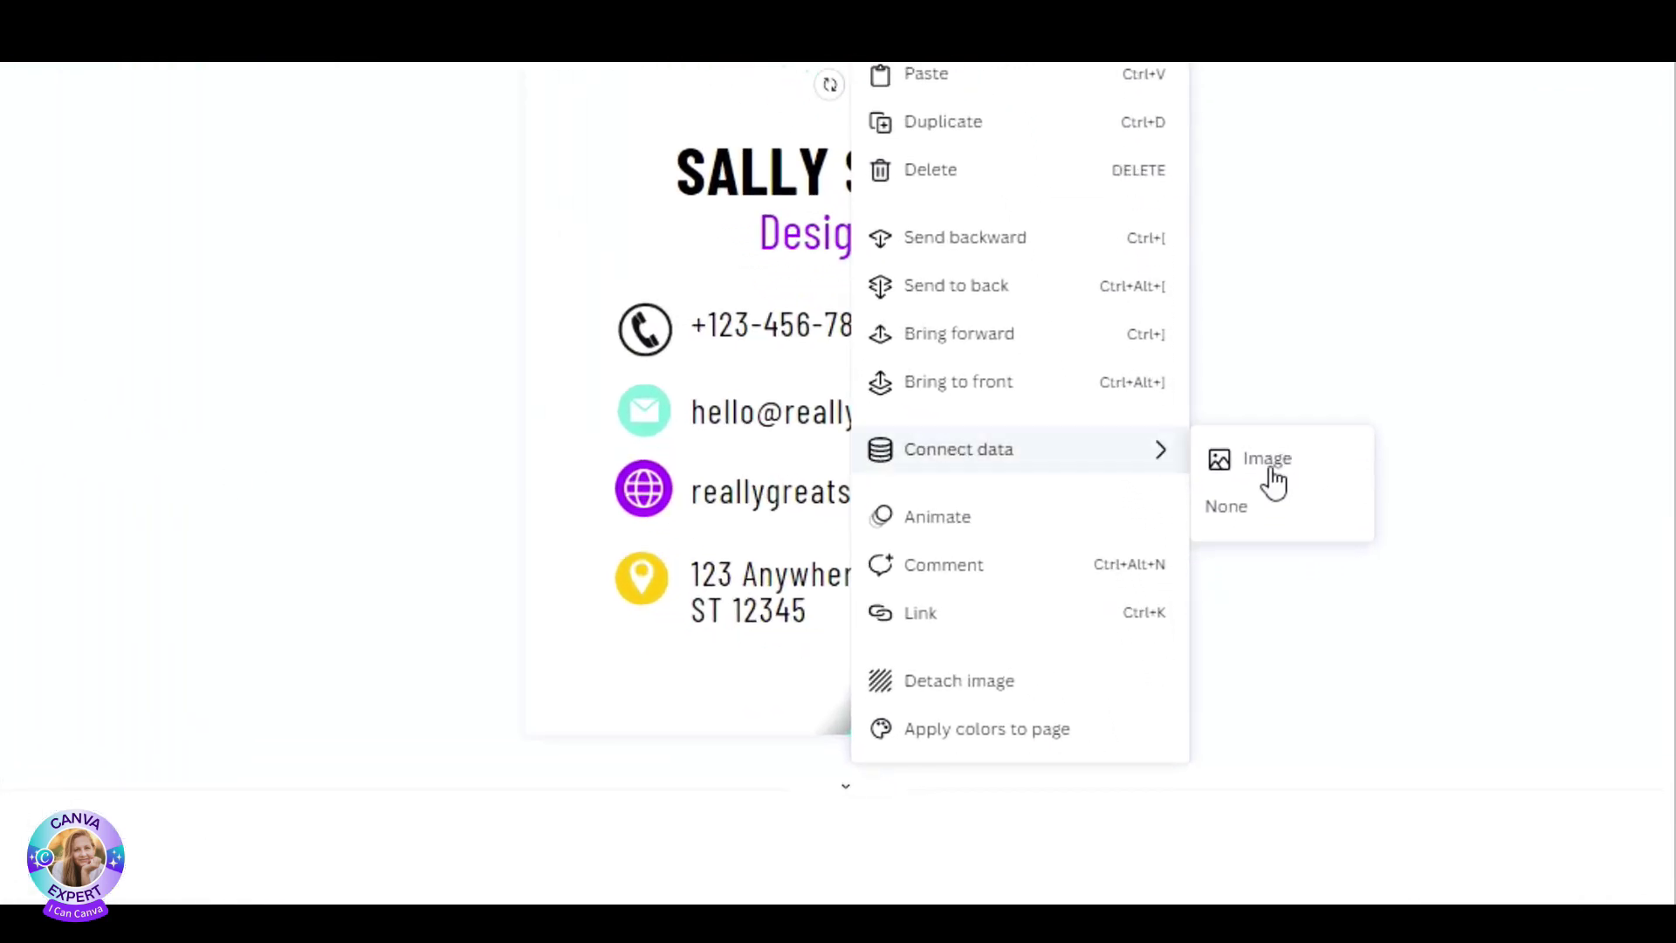
pyautogui.click(1268, 463)
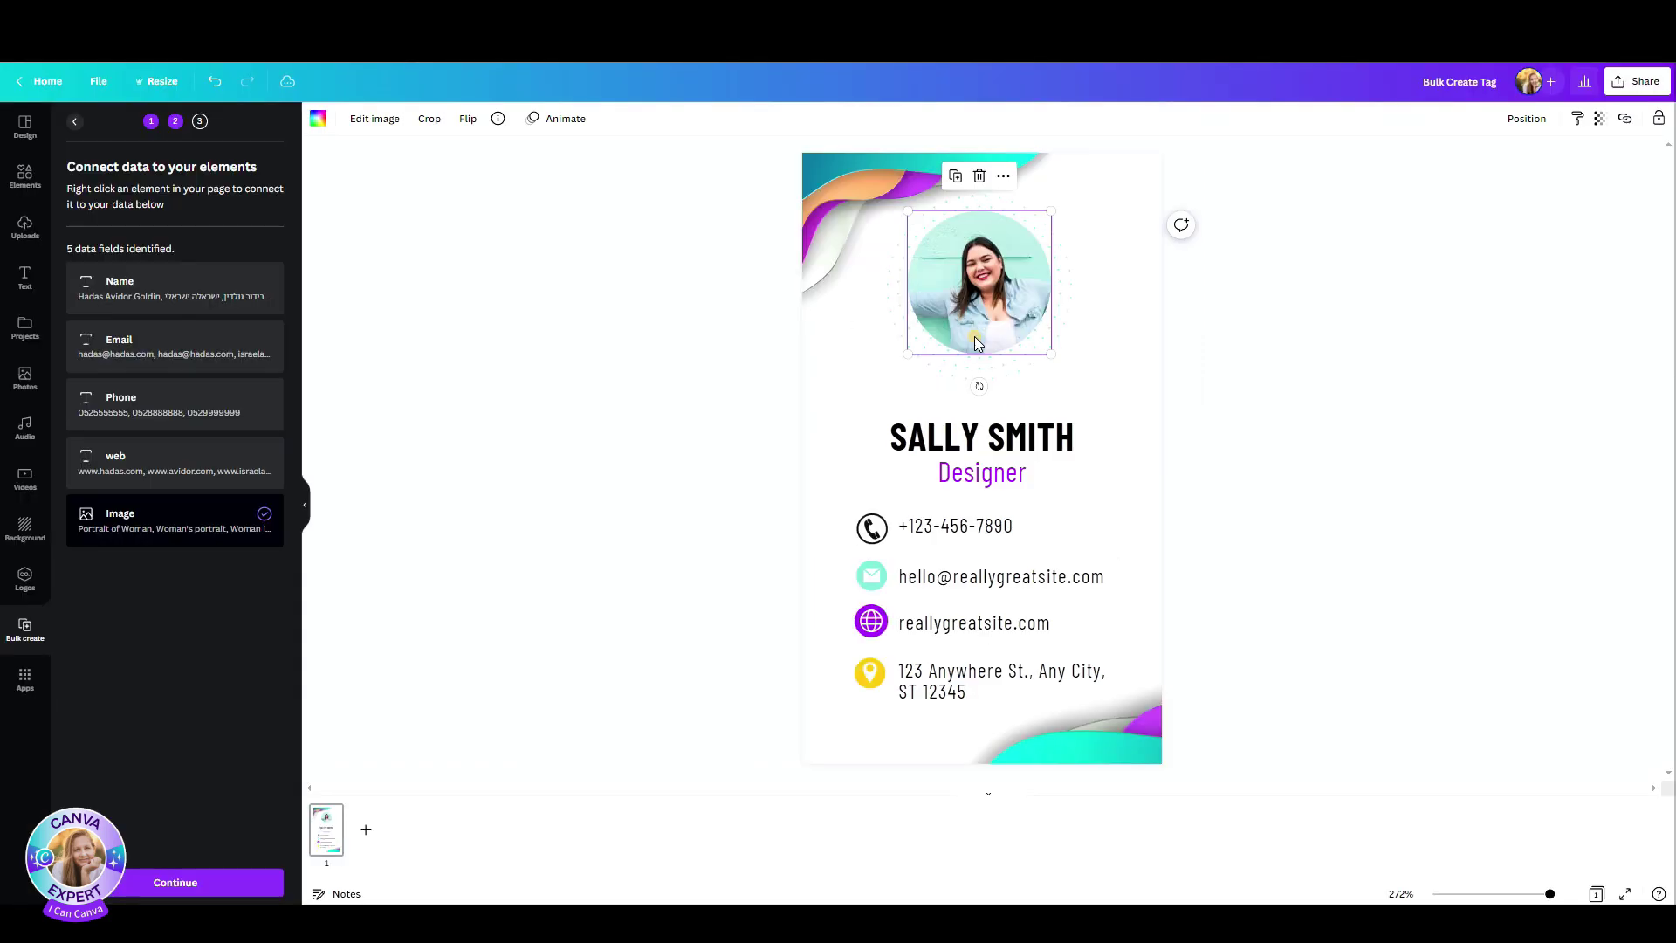
# Step: Connect the SALLY SMITH name heading to the Name data field
pyautogui.click(998, 441)
pyautogui.rightClick(998, 443)
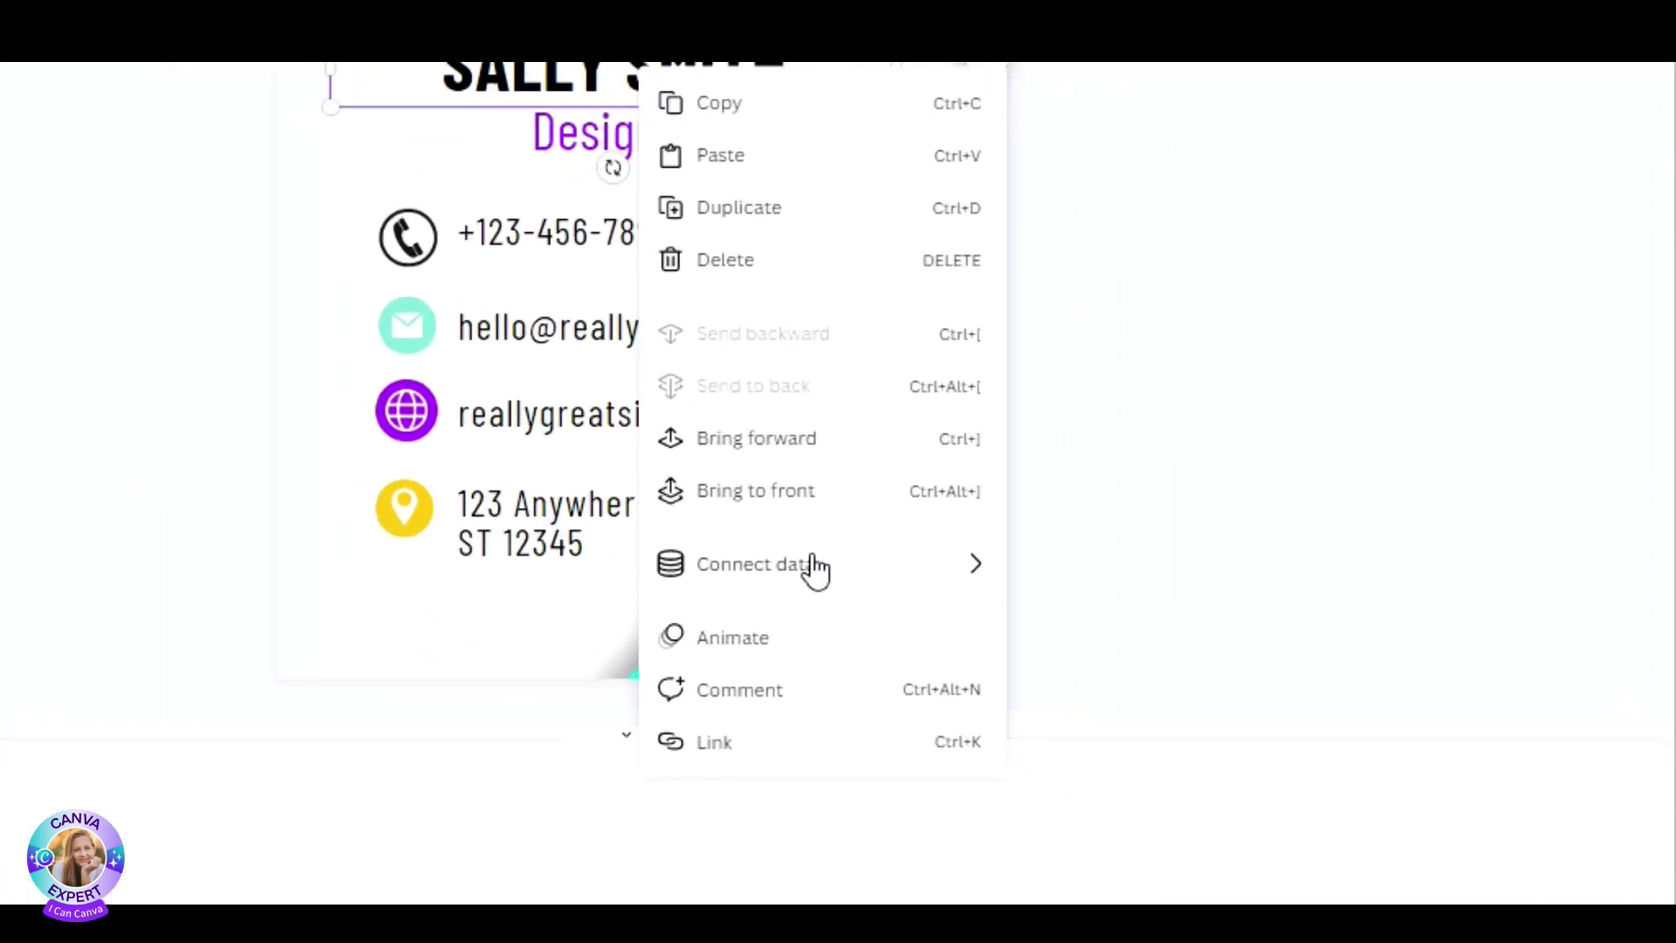
pyautogui.moveTo(1093, 706)
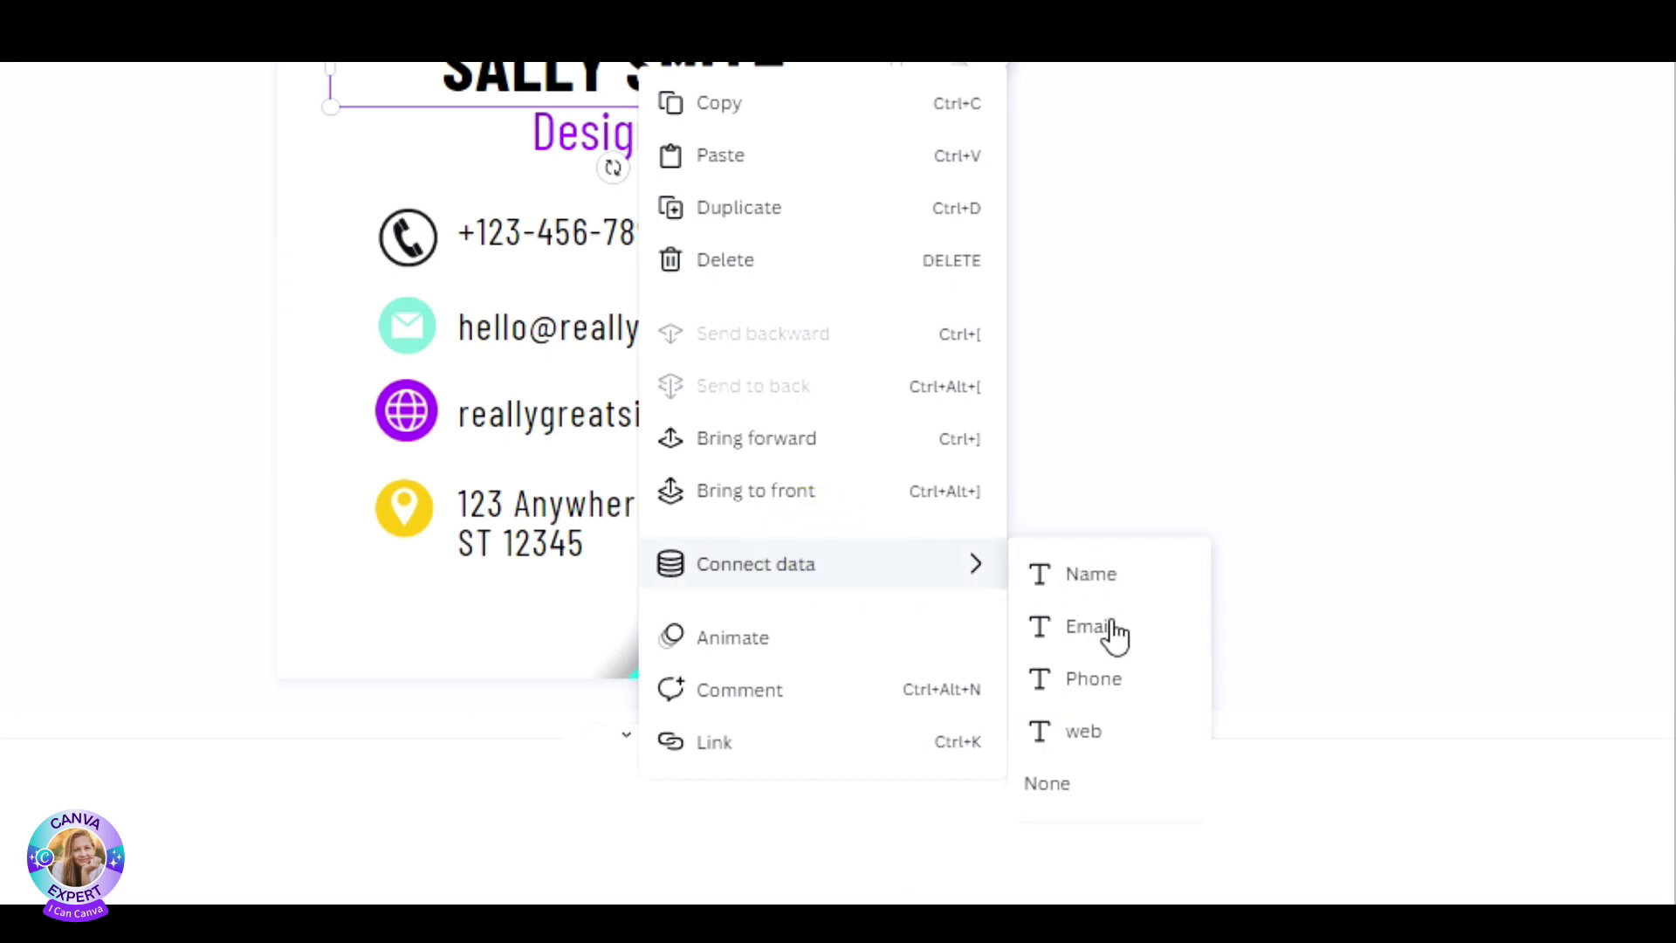
pyautogui.click(1089, 581)
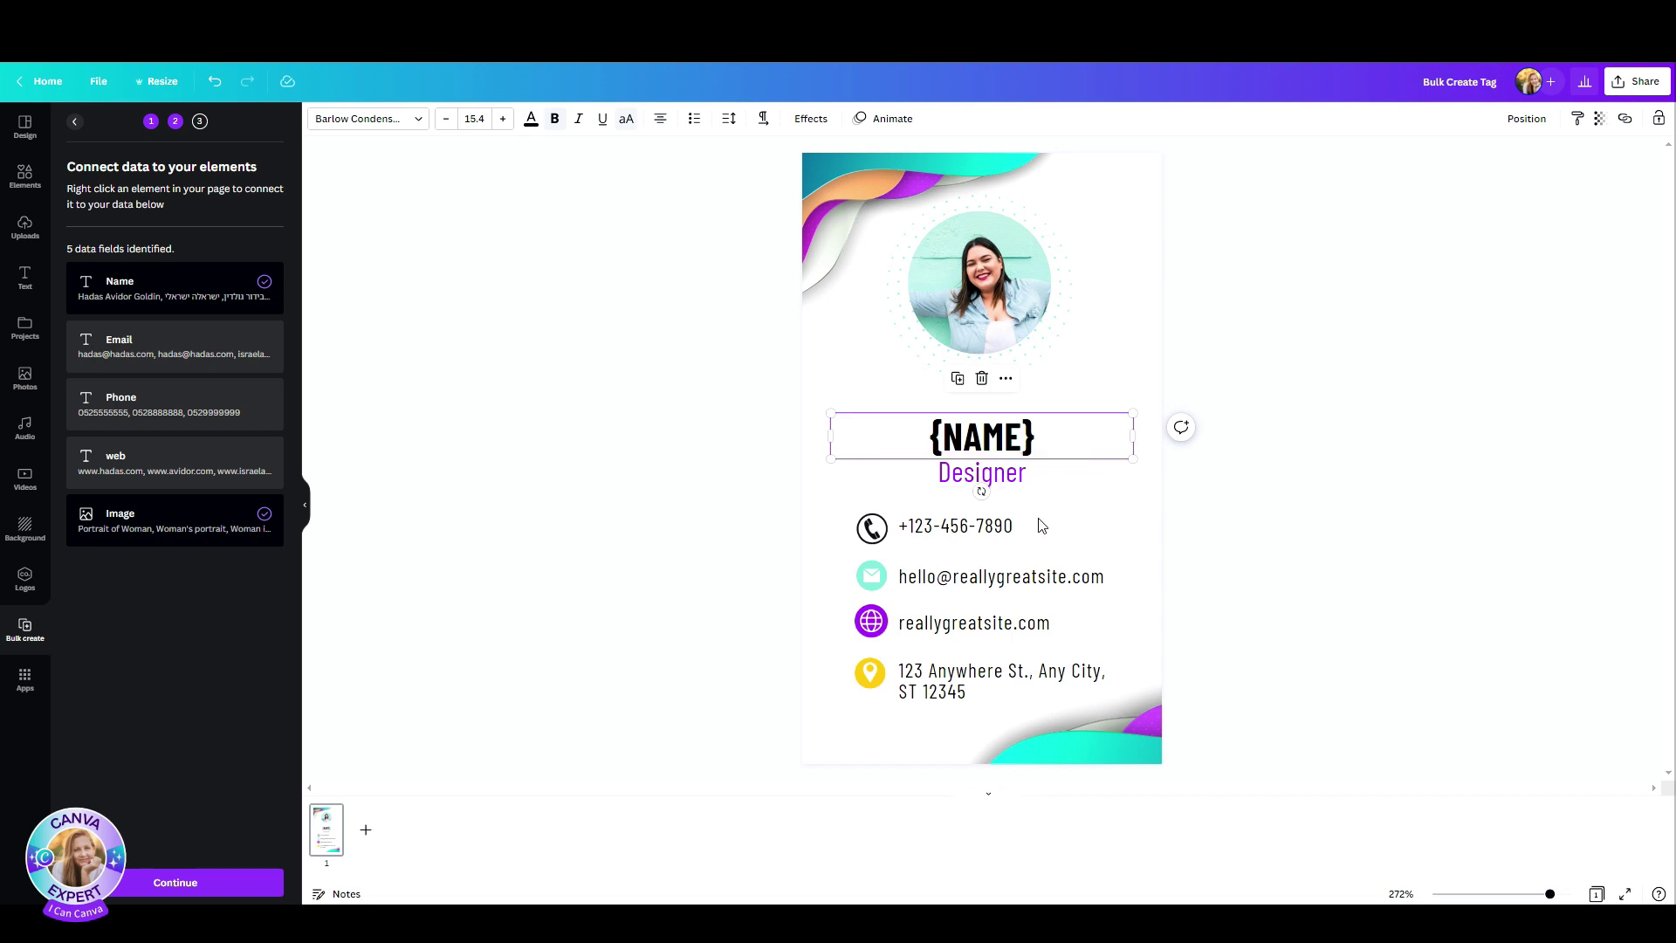
pyautogui.click(1003, 536)
# Step: Connect the phone line to the Phone field, link the email line, and continue
pyautogui.rightClick(1003, 536)
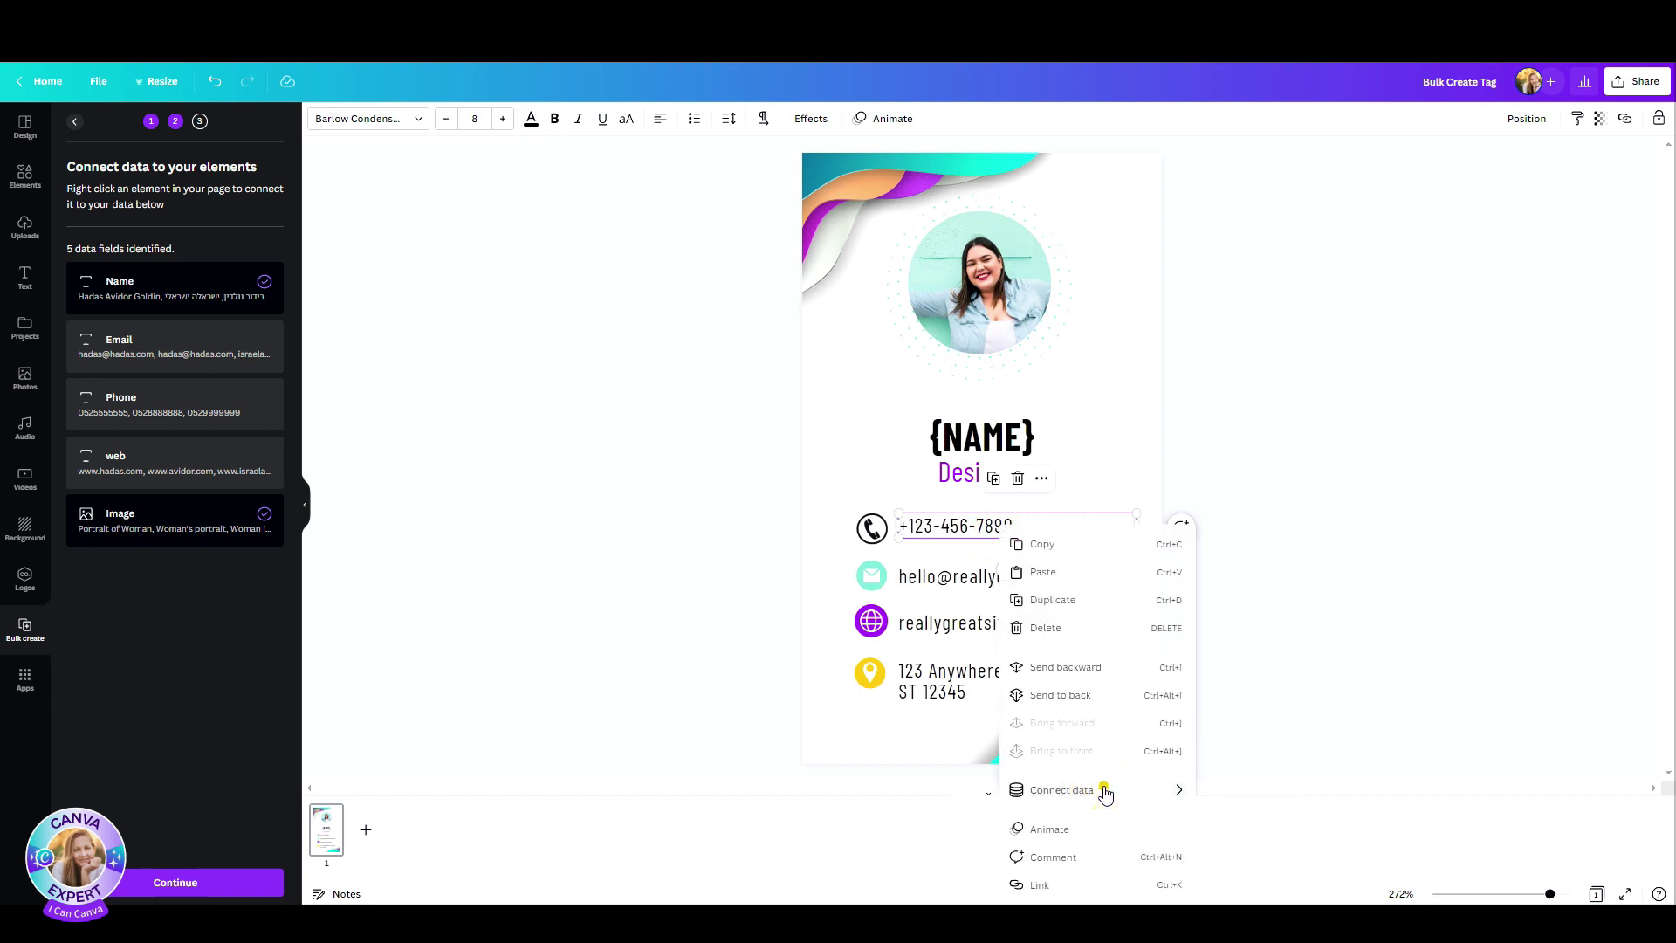
pyautogui.moveTo(1174, 790)
pyautogui.click(1244, 823)
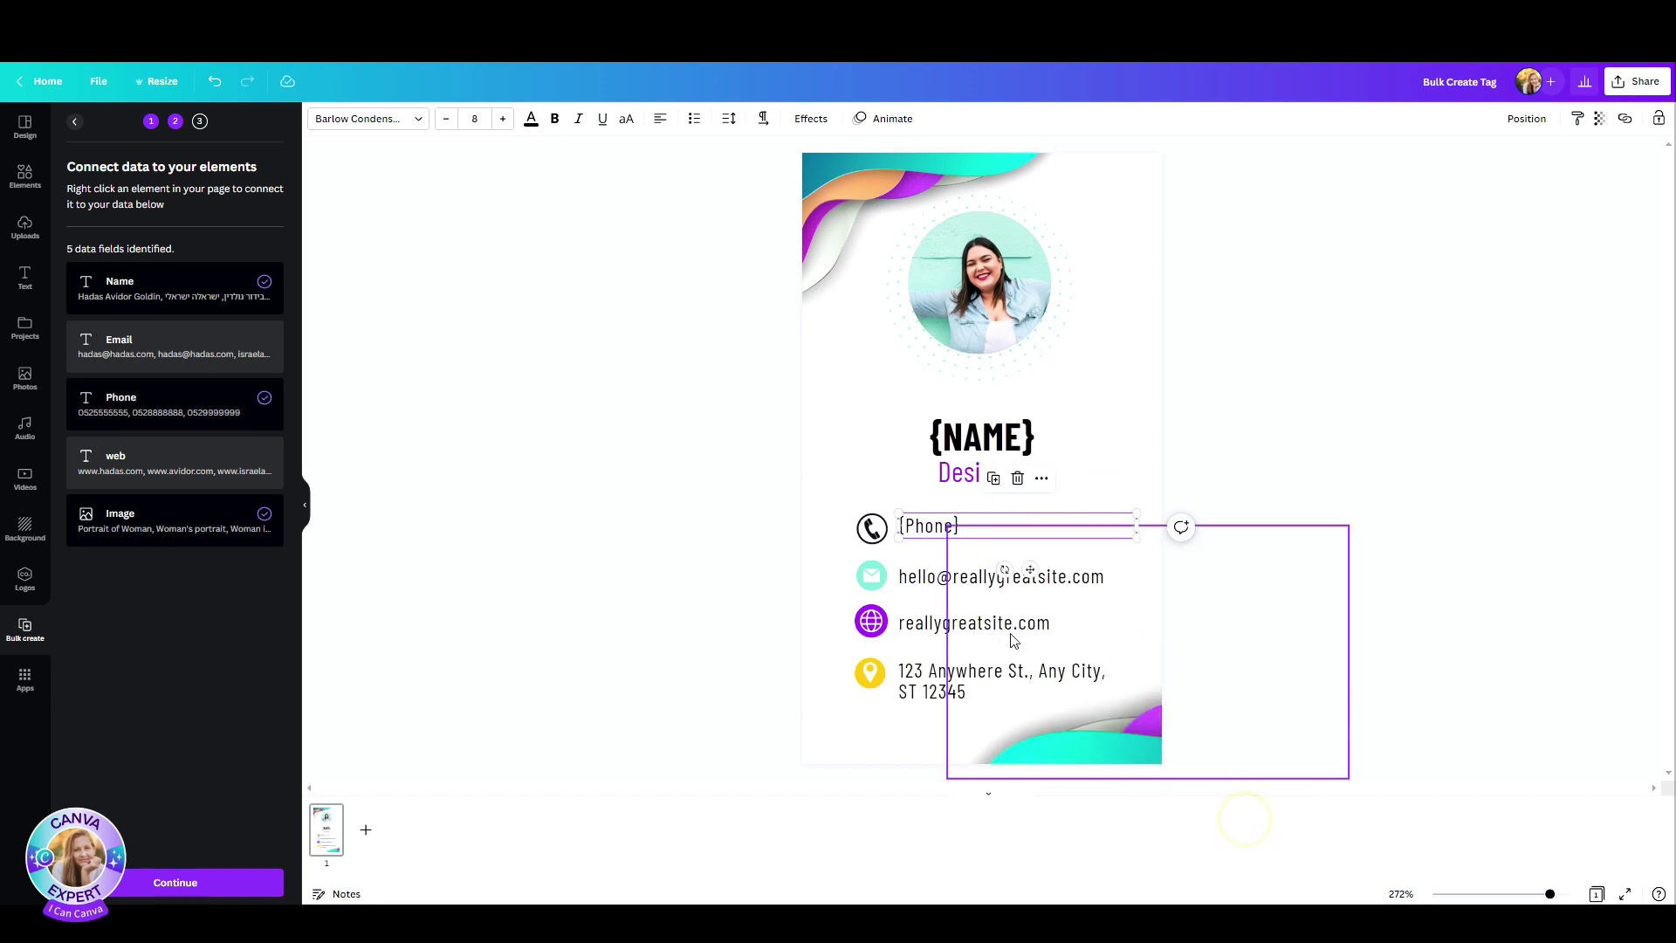
pyautogui.rightClick(956, 578)
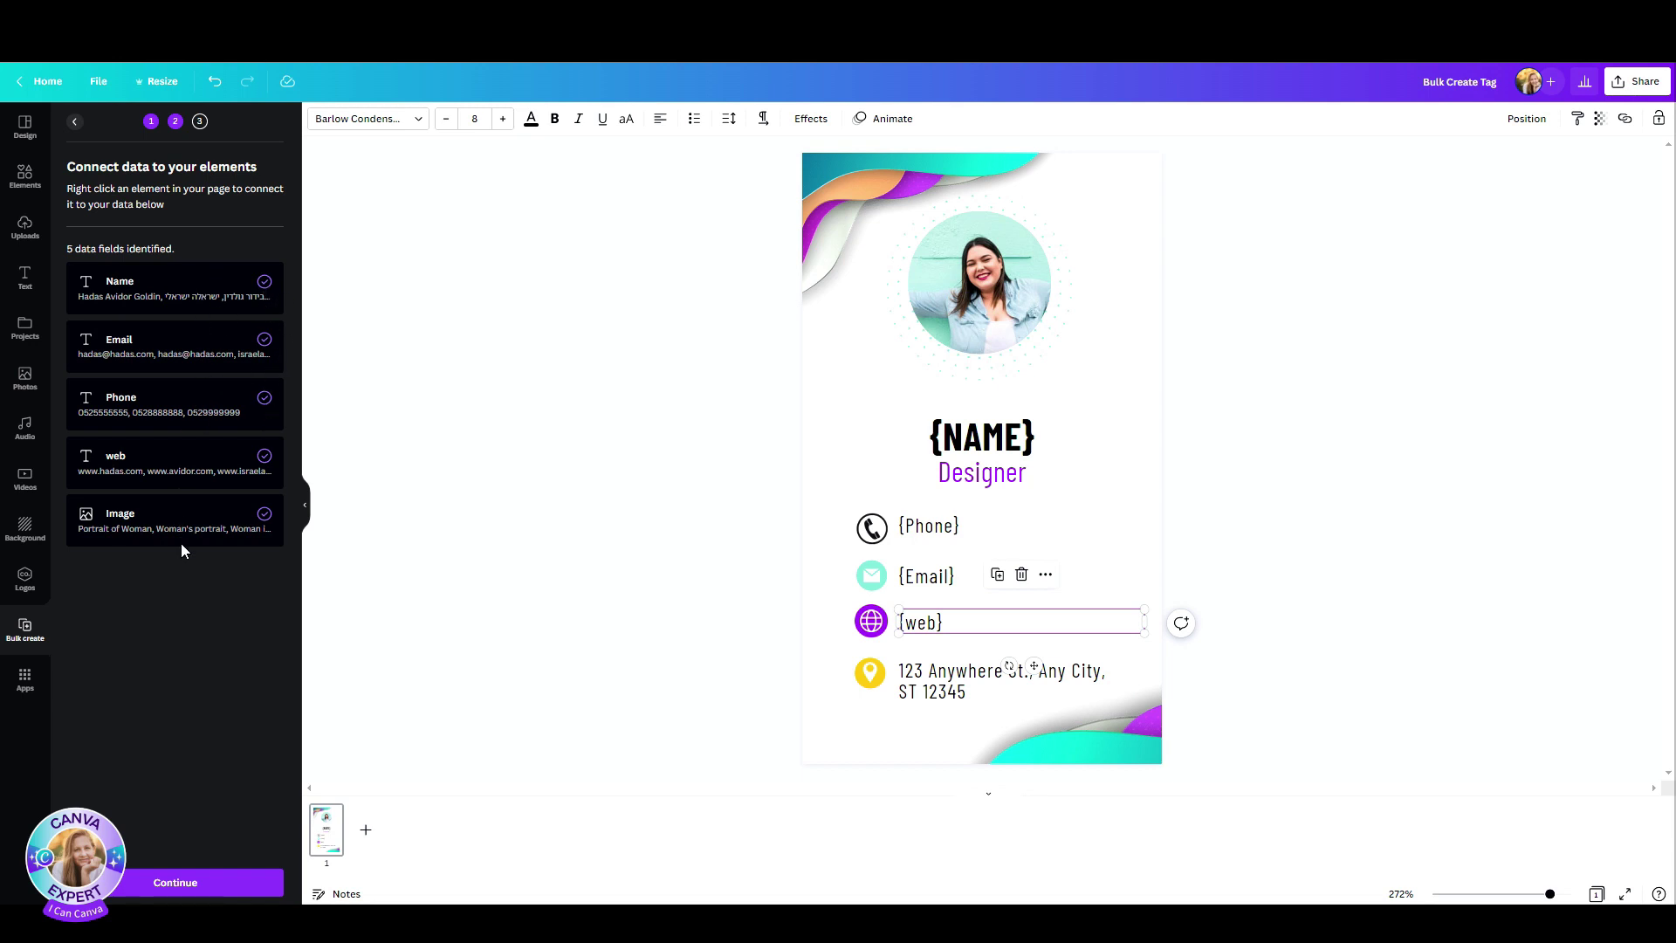
pyautogui.click(189, 886)
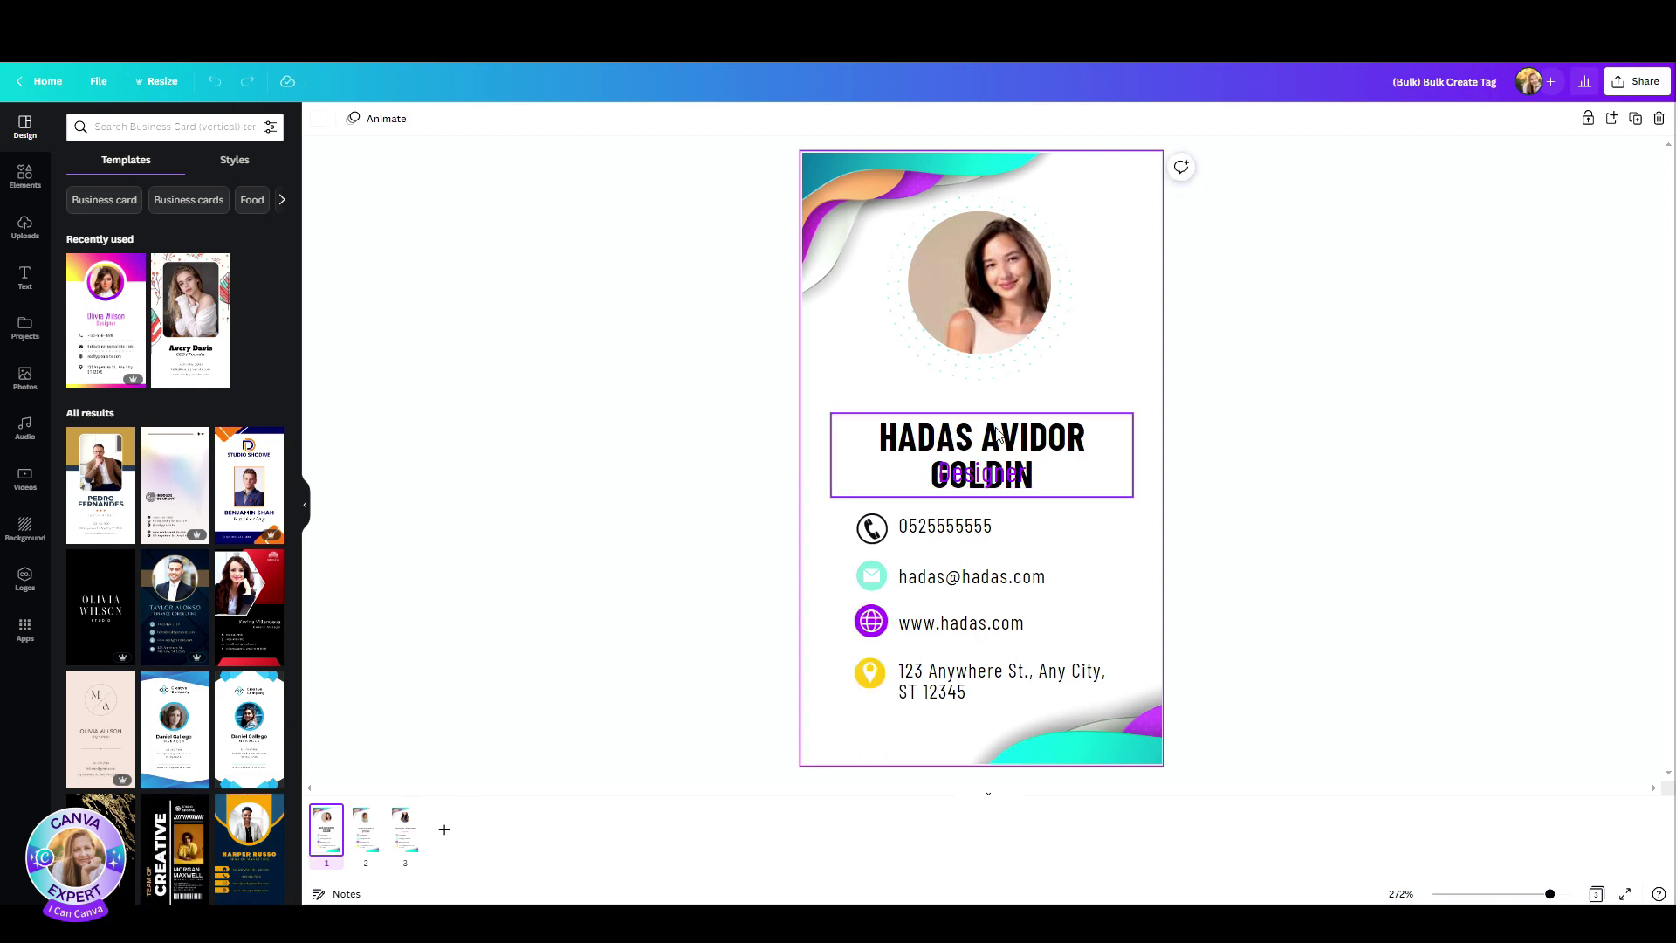
# Step: Check the second of the three generated name tags
pyautogui.click(366, 836)
# Step: Review tags 2 and 3, widen tag 1's name onto one line, and import the CSV
pyautogui.click(406, 838)
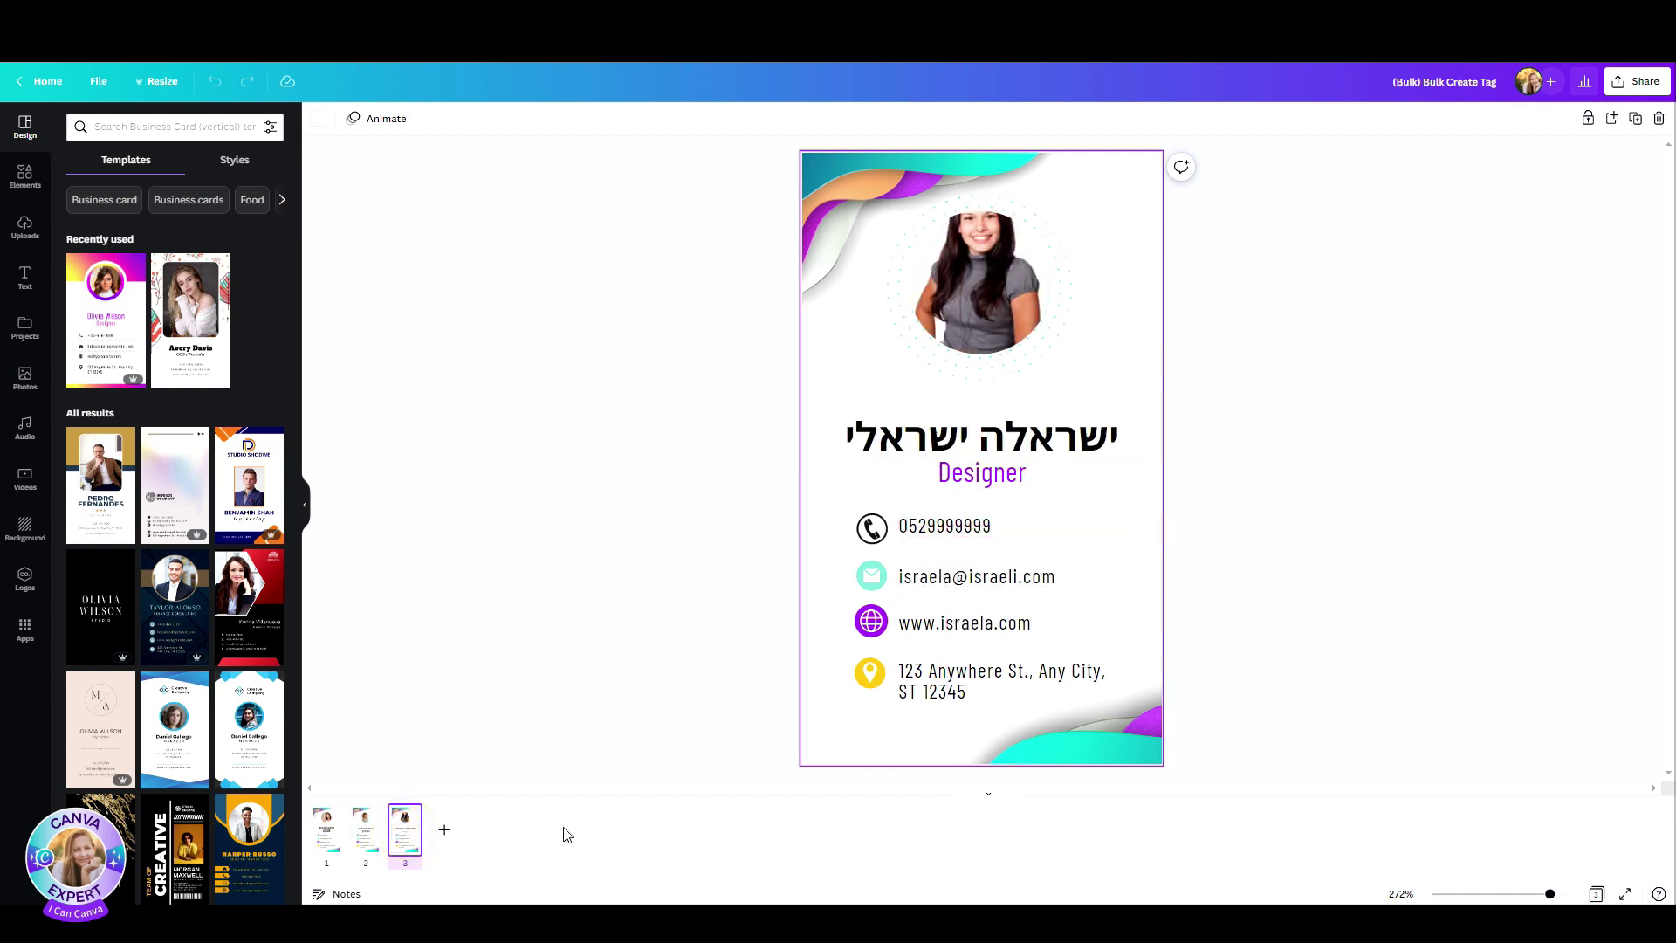
pyautogui.click(326, 829)
pyautogui.click(1015, 436)
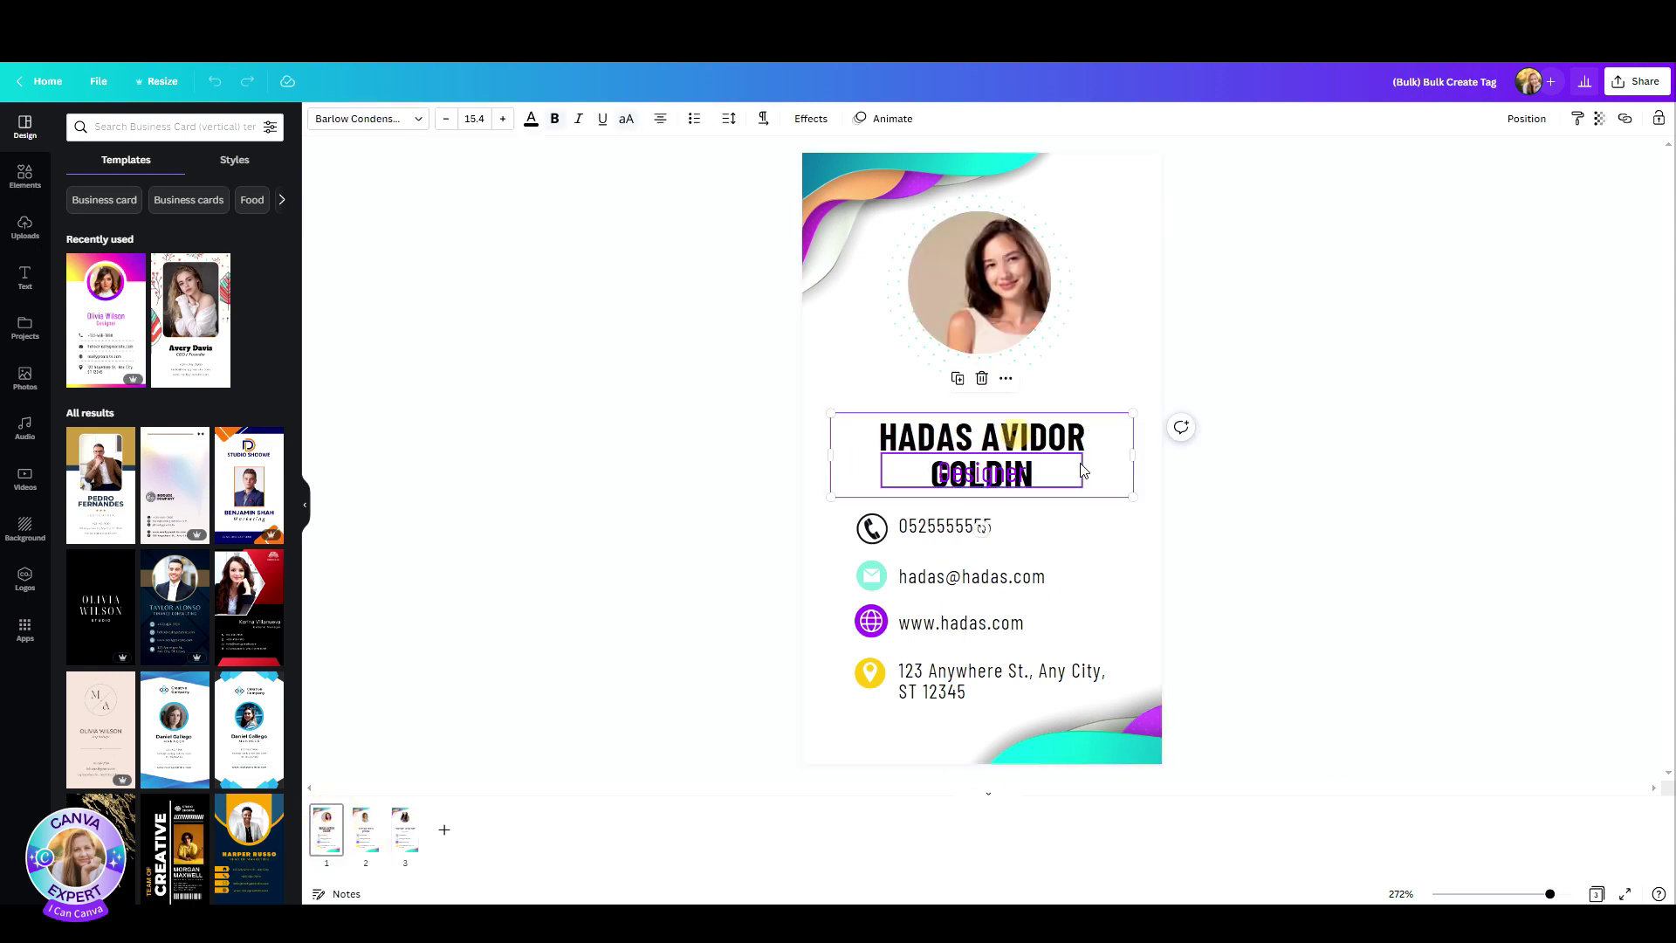
pyautogui.moveTo(1135, 457); pyautogui.dragTo(1182, 456)
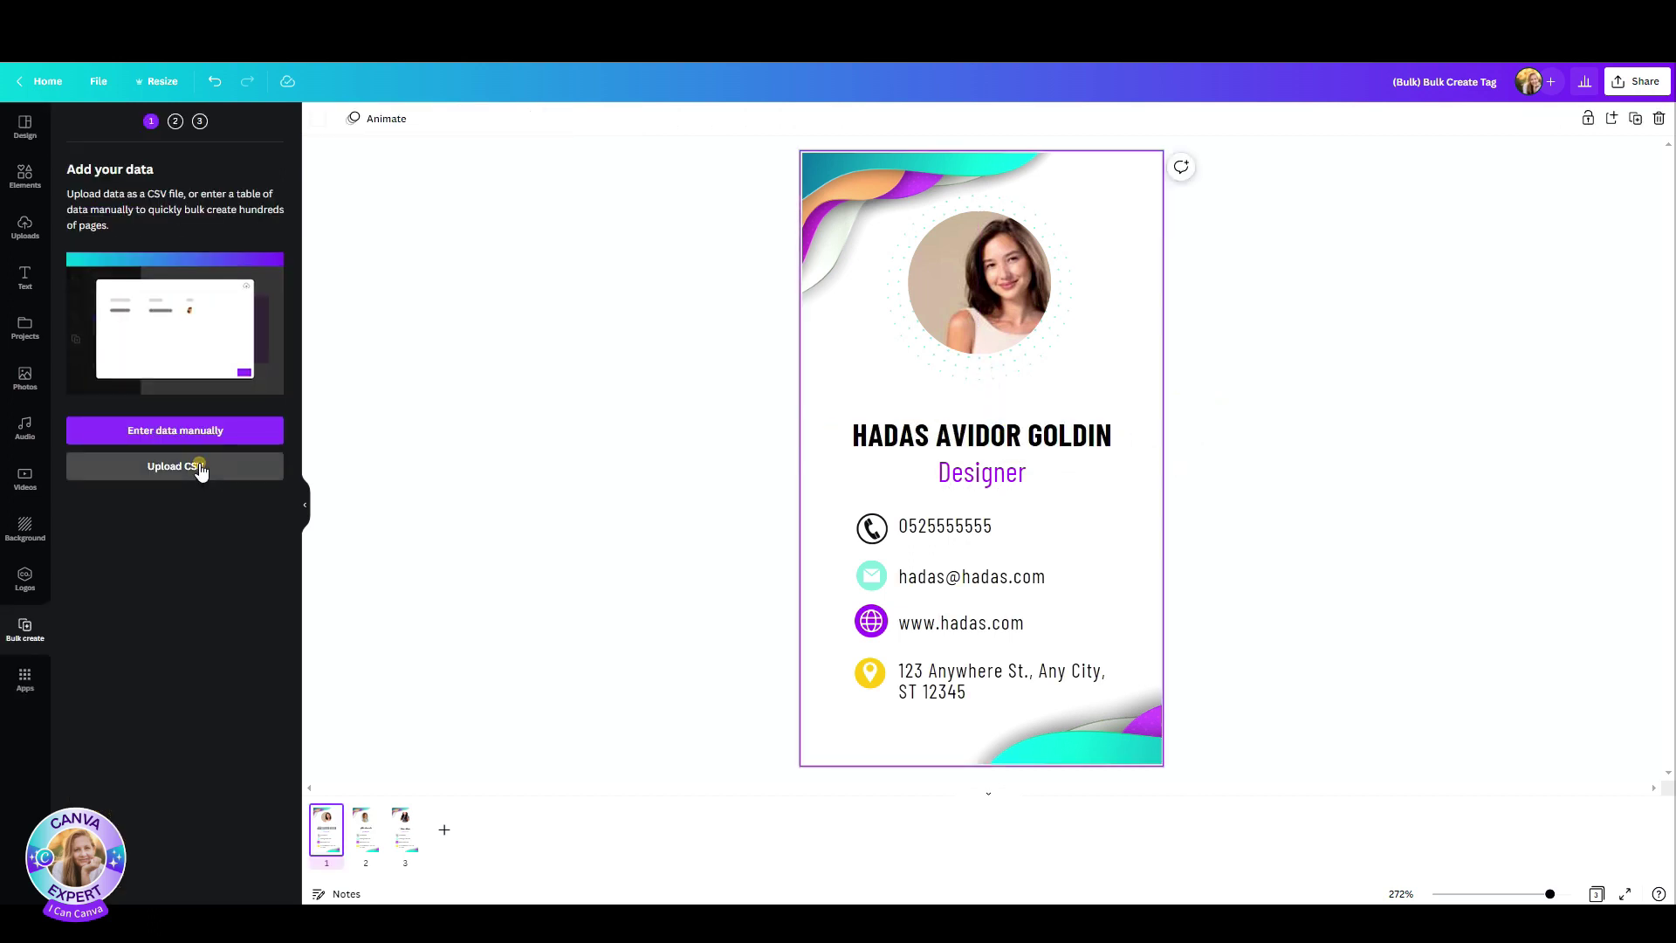
pyautogui.click(201, 470)
pyautogui.doubleClick(243, 128)
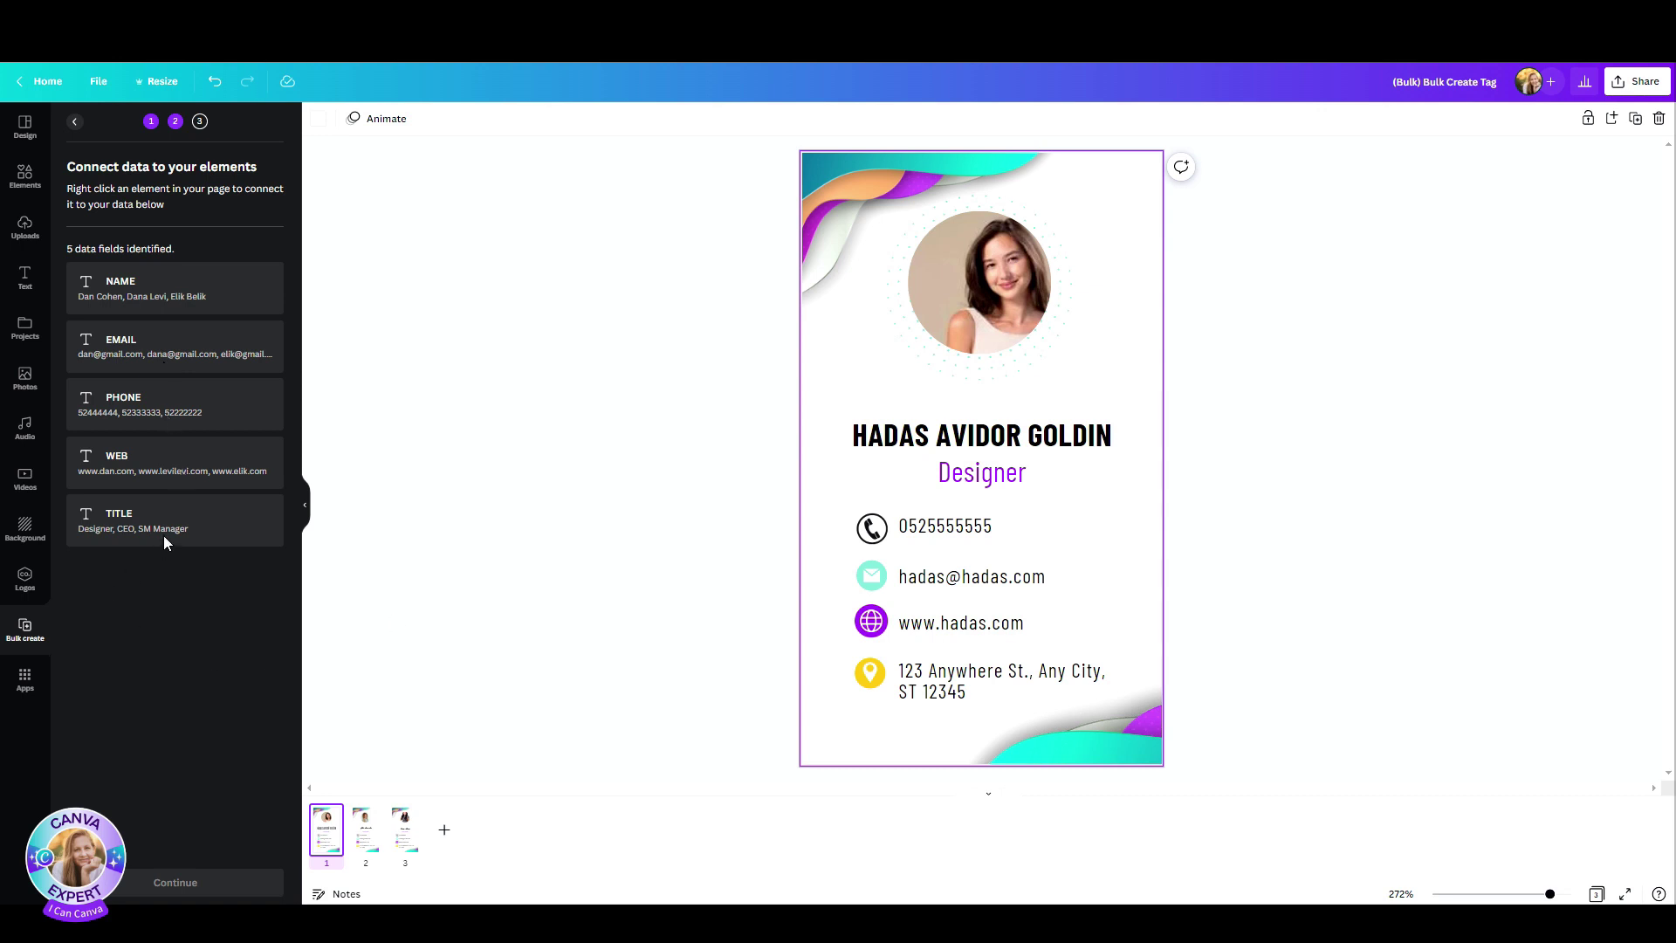
# Step: Link the tag's name, title, phone and email text to the NAME, TITLE, PHONE and EMAIL fields
pyautogui.click(550, 374)
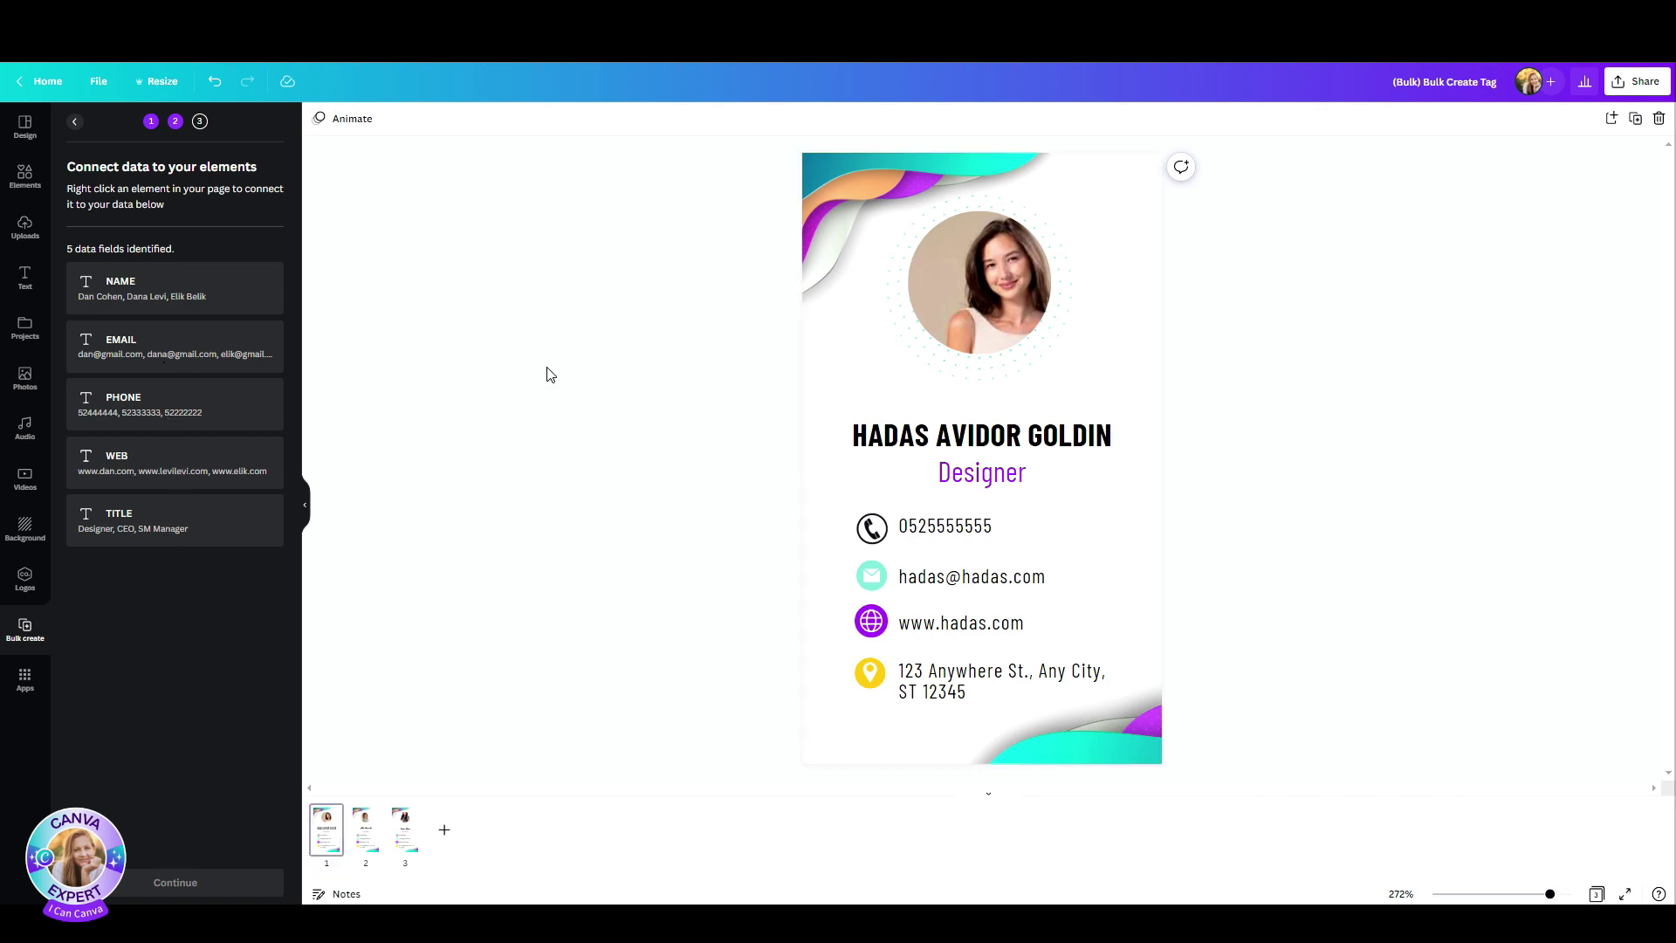
pyautogui.click(1097, 434)
pyautogui.rightClick(1093, 431)
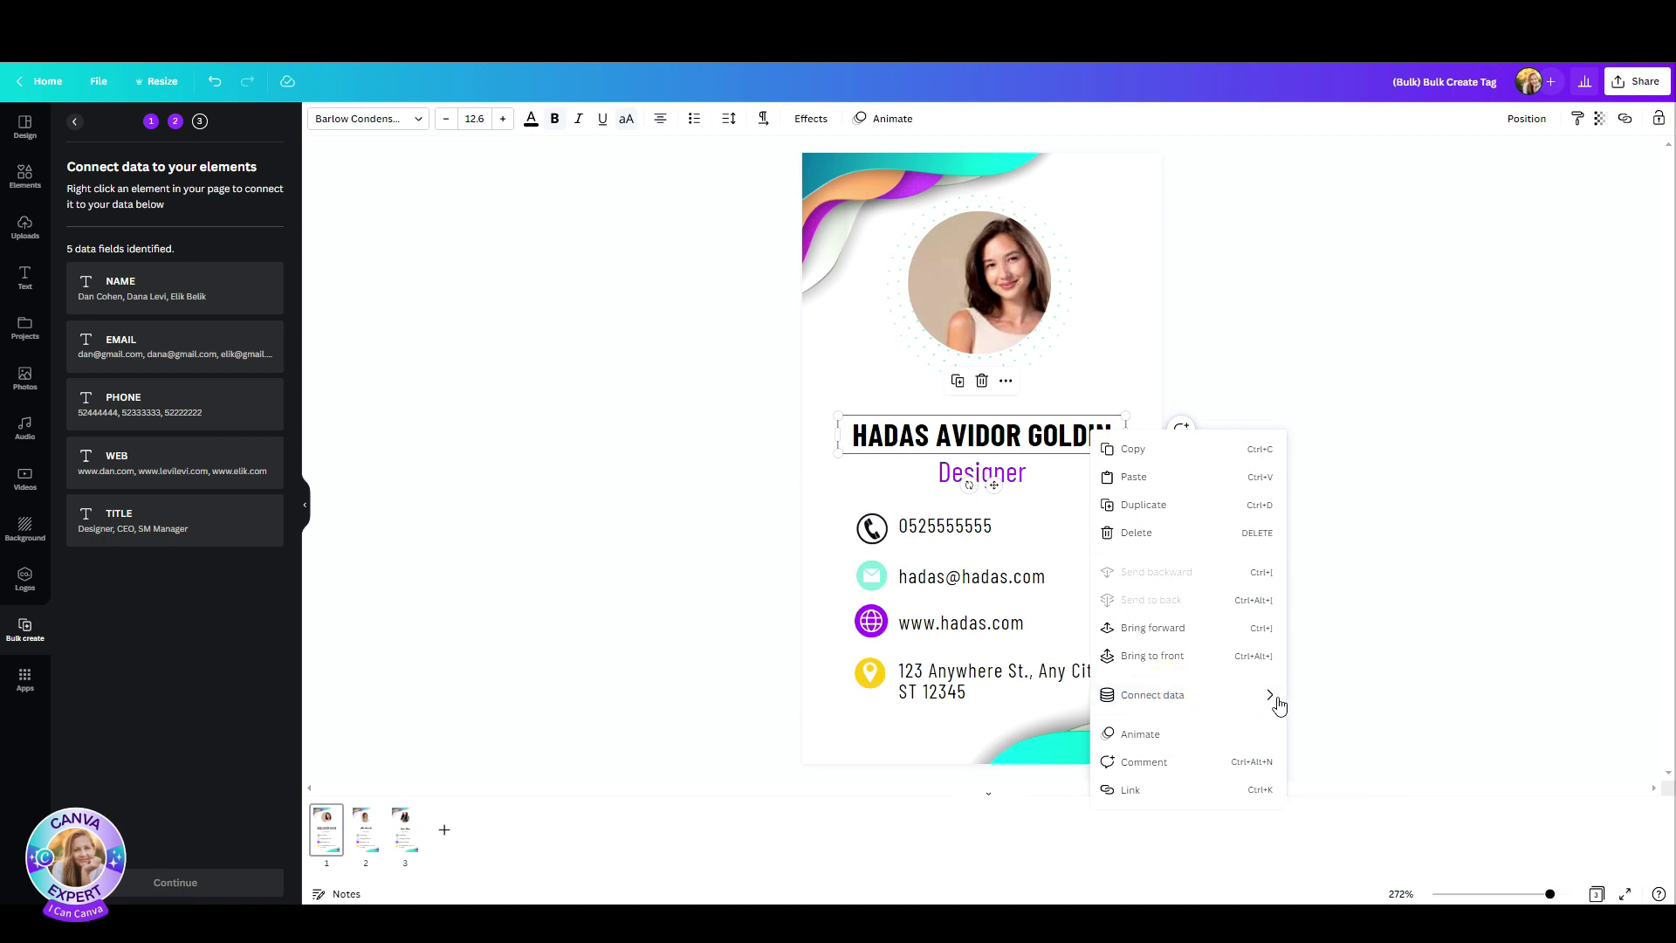
pyautogui.moveTo(1276, 700)
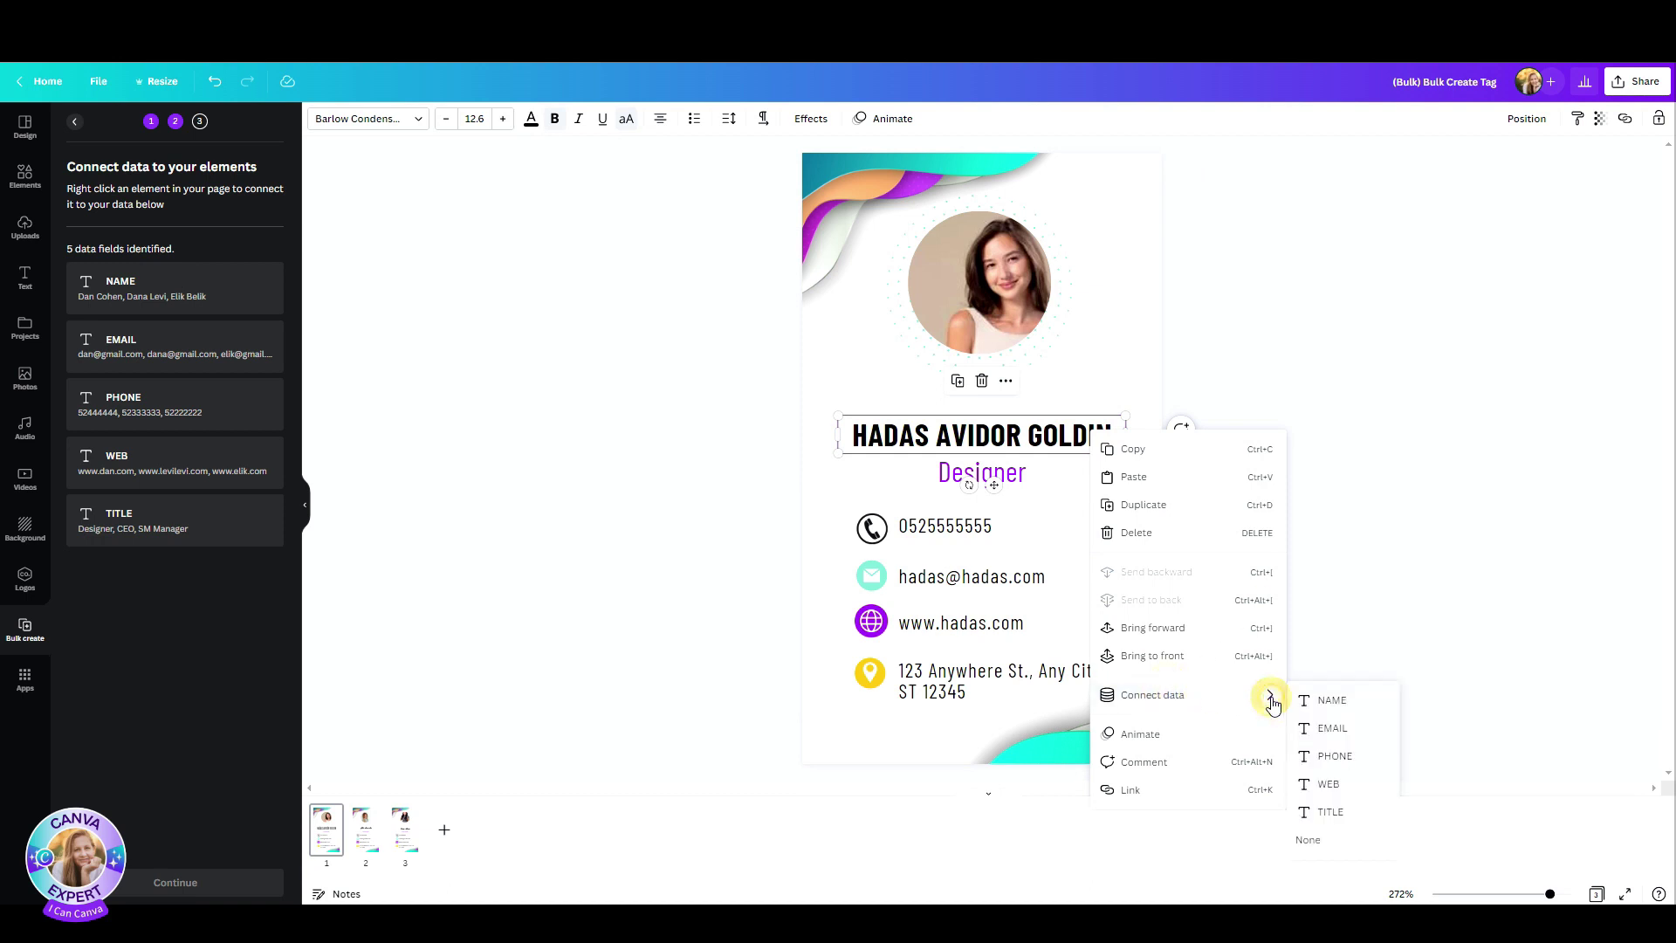
pyautogui.click(1314, 701)
pyautogui.rightClick(983, 472)
pyautogui.click(1222, 864)
pyautogui.rightClick(931, 525)
pyautogui.click(1175, 838)
pyautogui.rightClick(963, 581)
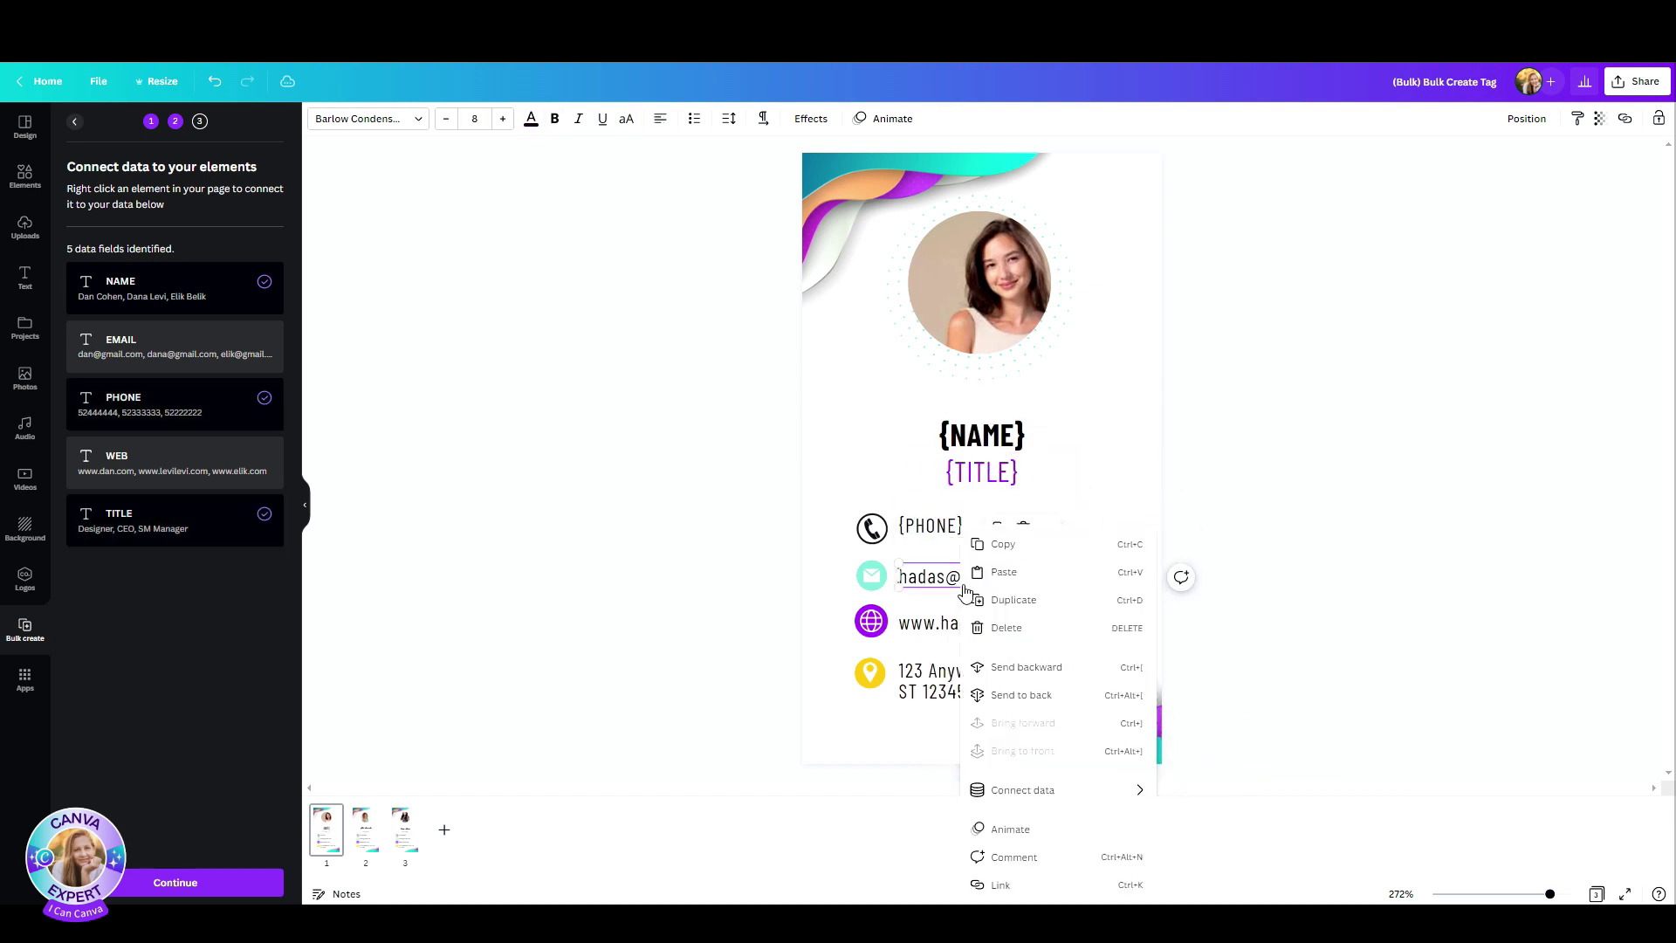
pyautogui.click(1223, 765)
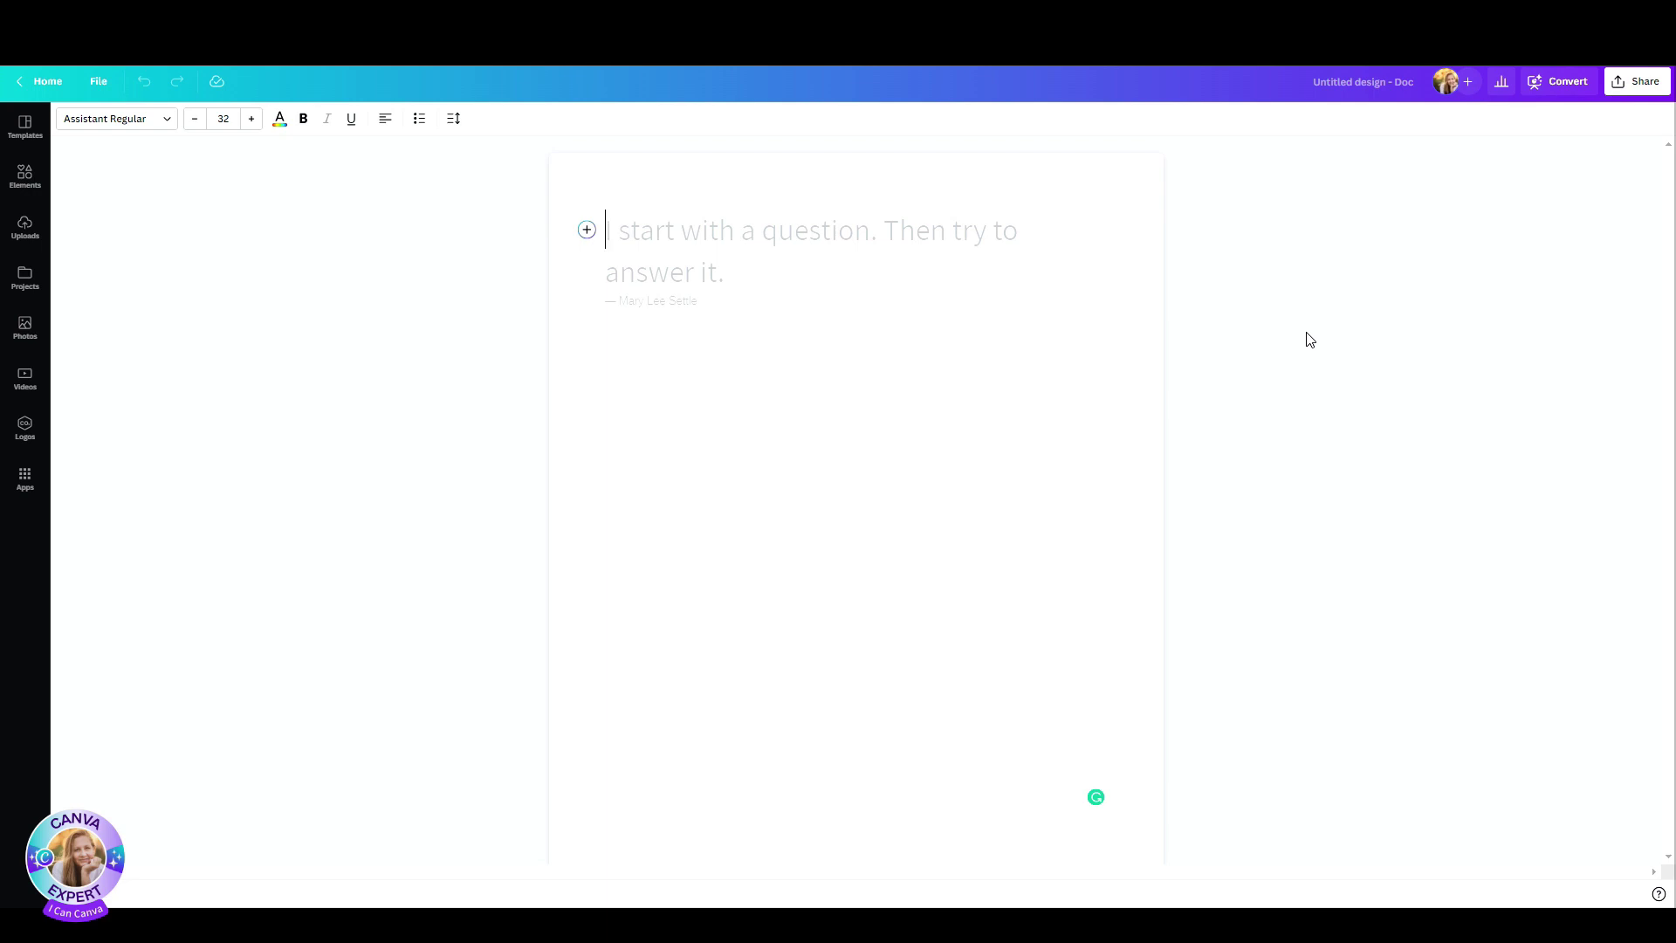
# Step: Generate a question list with Magic Write using the prompt '30 Questions for a socializing game'
pyautogui.click(586, 229)
pyautogui.click(648, 289)
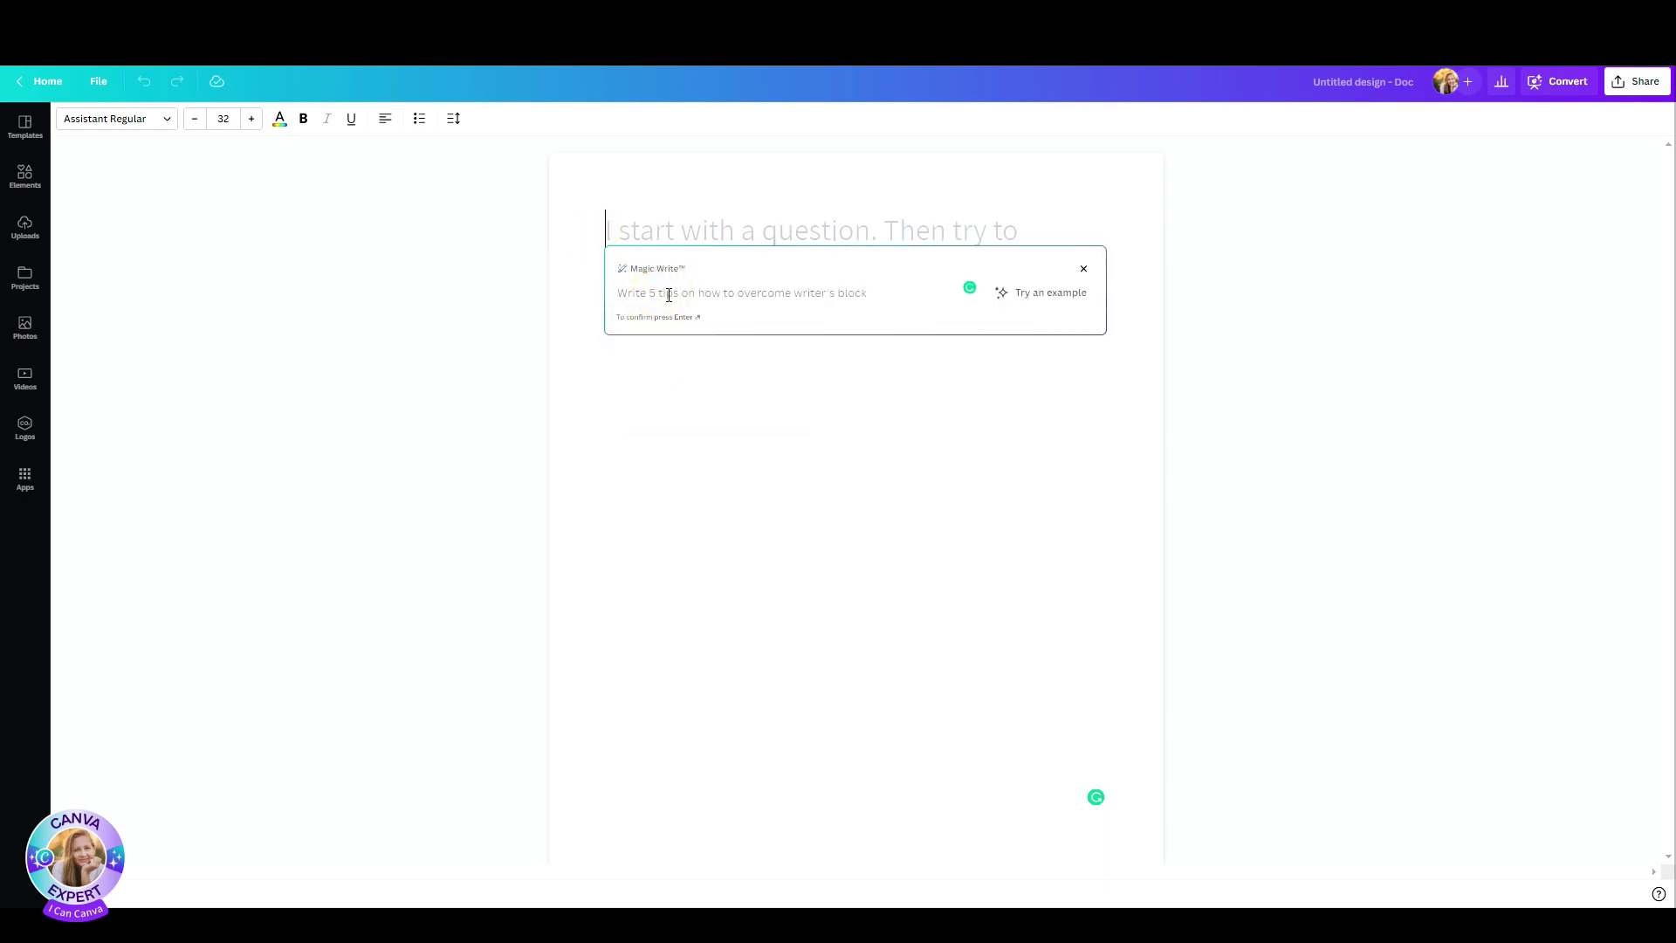
pyautogui.write('30')
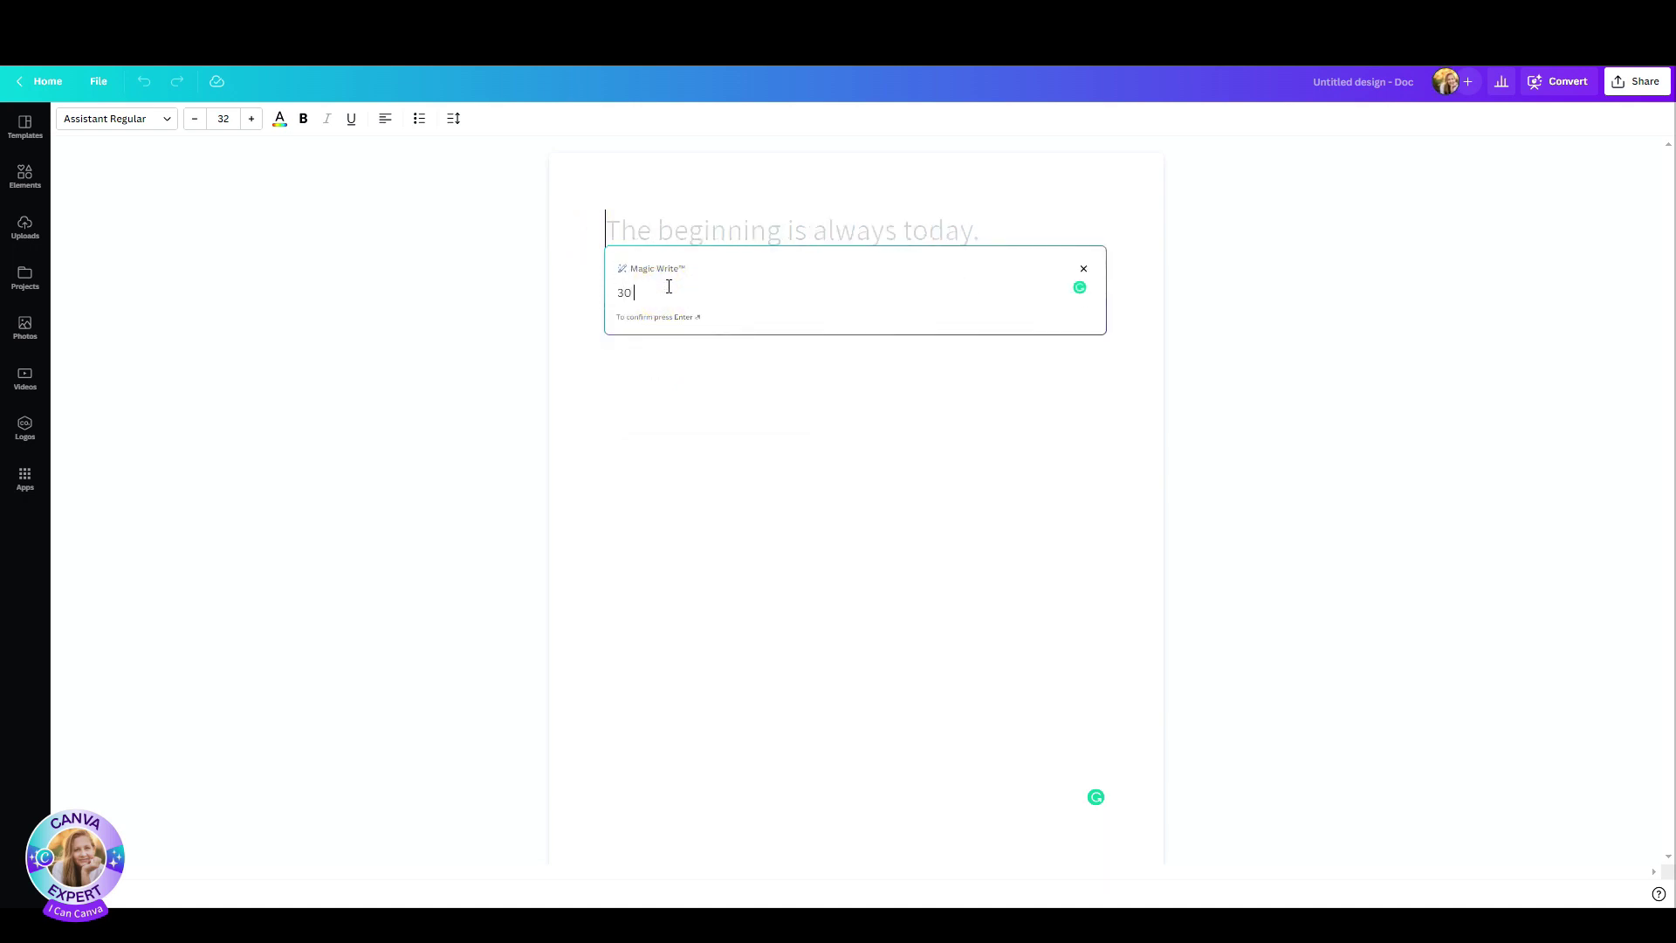
pyautogui.write(' Questions for a socializing game')
pyautogui.press('Return')
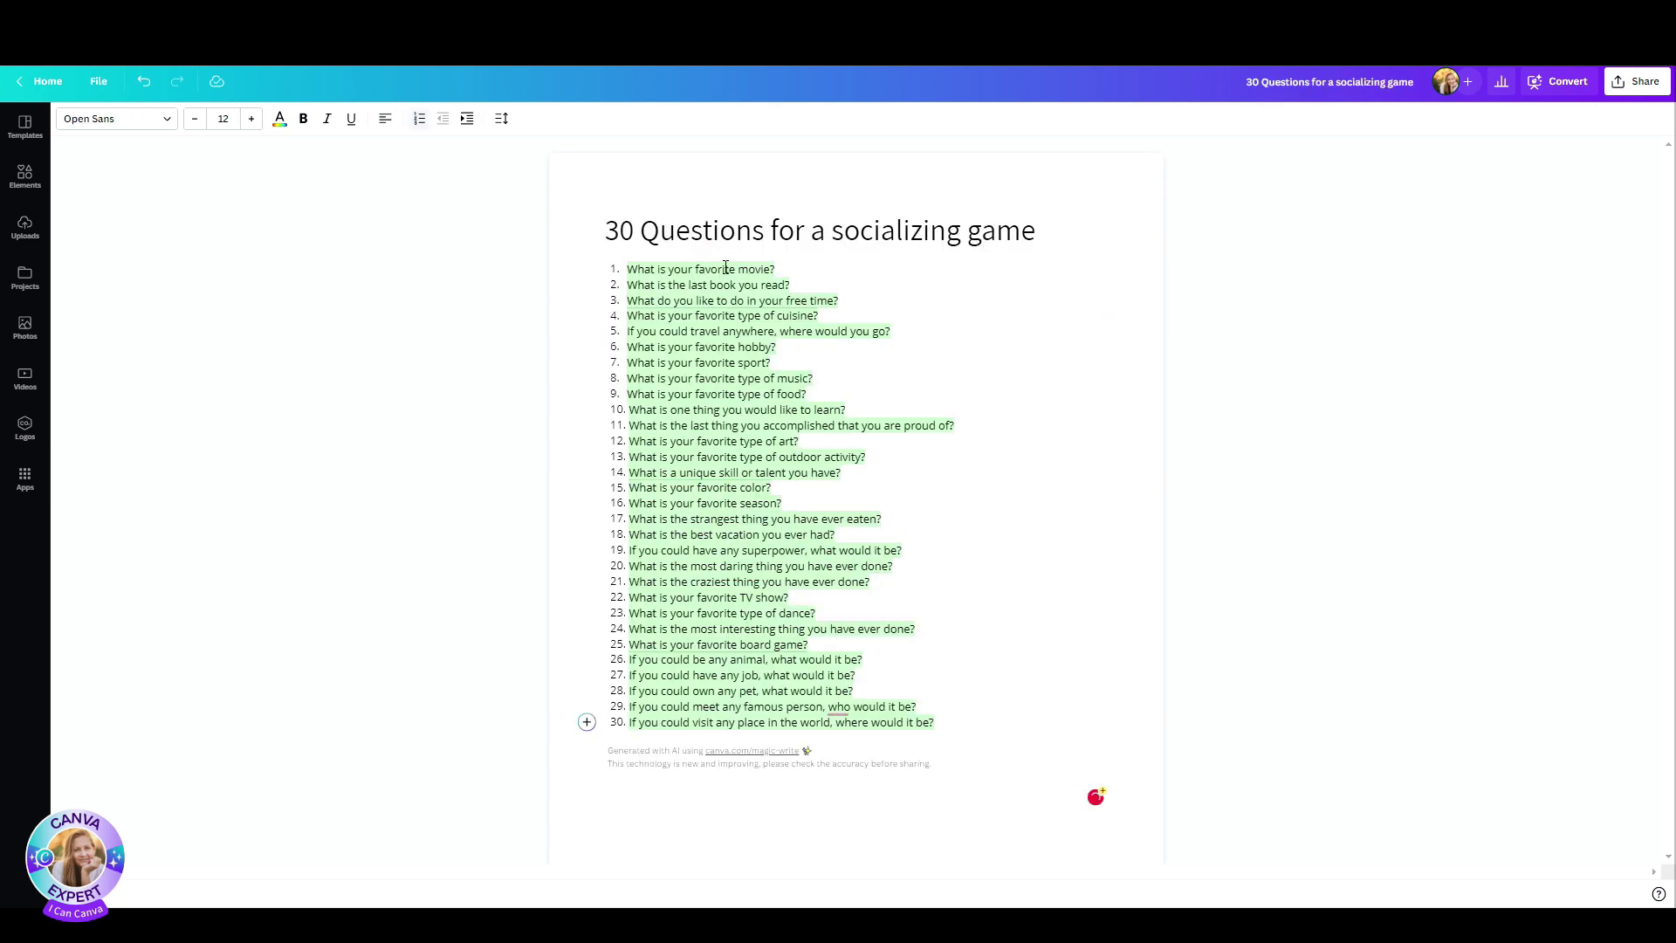
pyautogui.click(954, 367)
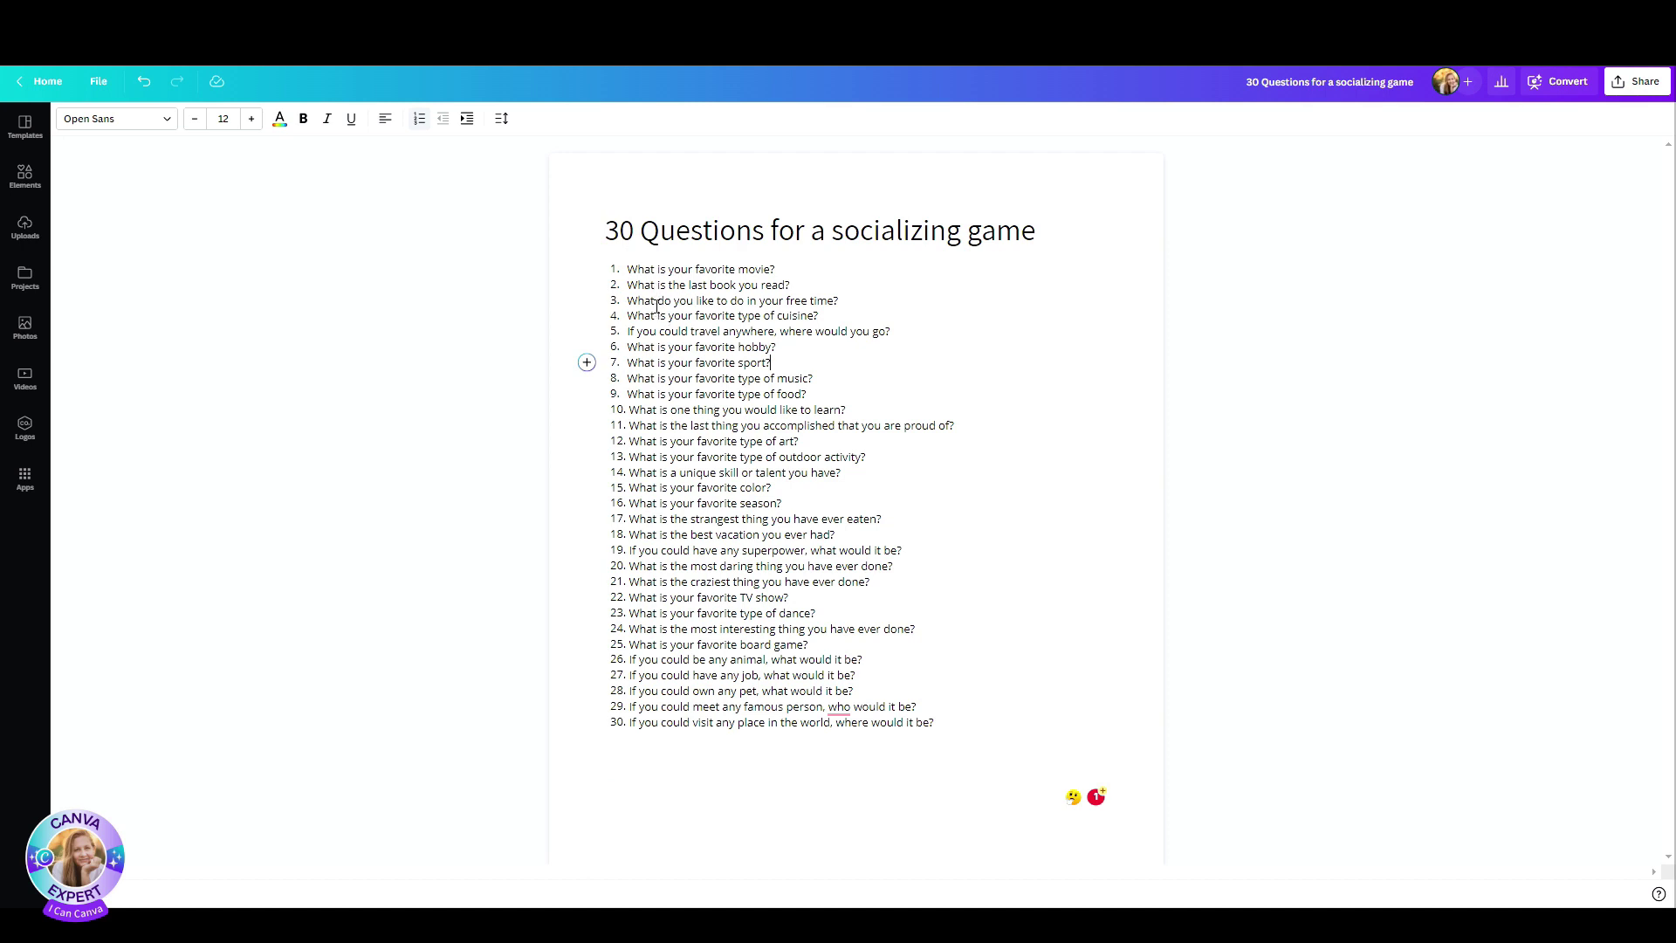
# Step: Select and copy all 30 generated questions
pyautogui.moveTo(618, 264); pyautogui.dragTo(969, 742)
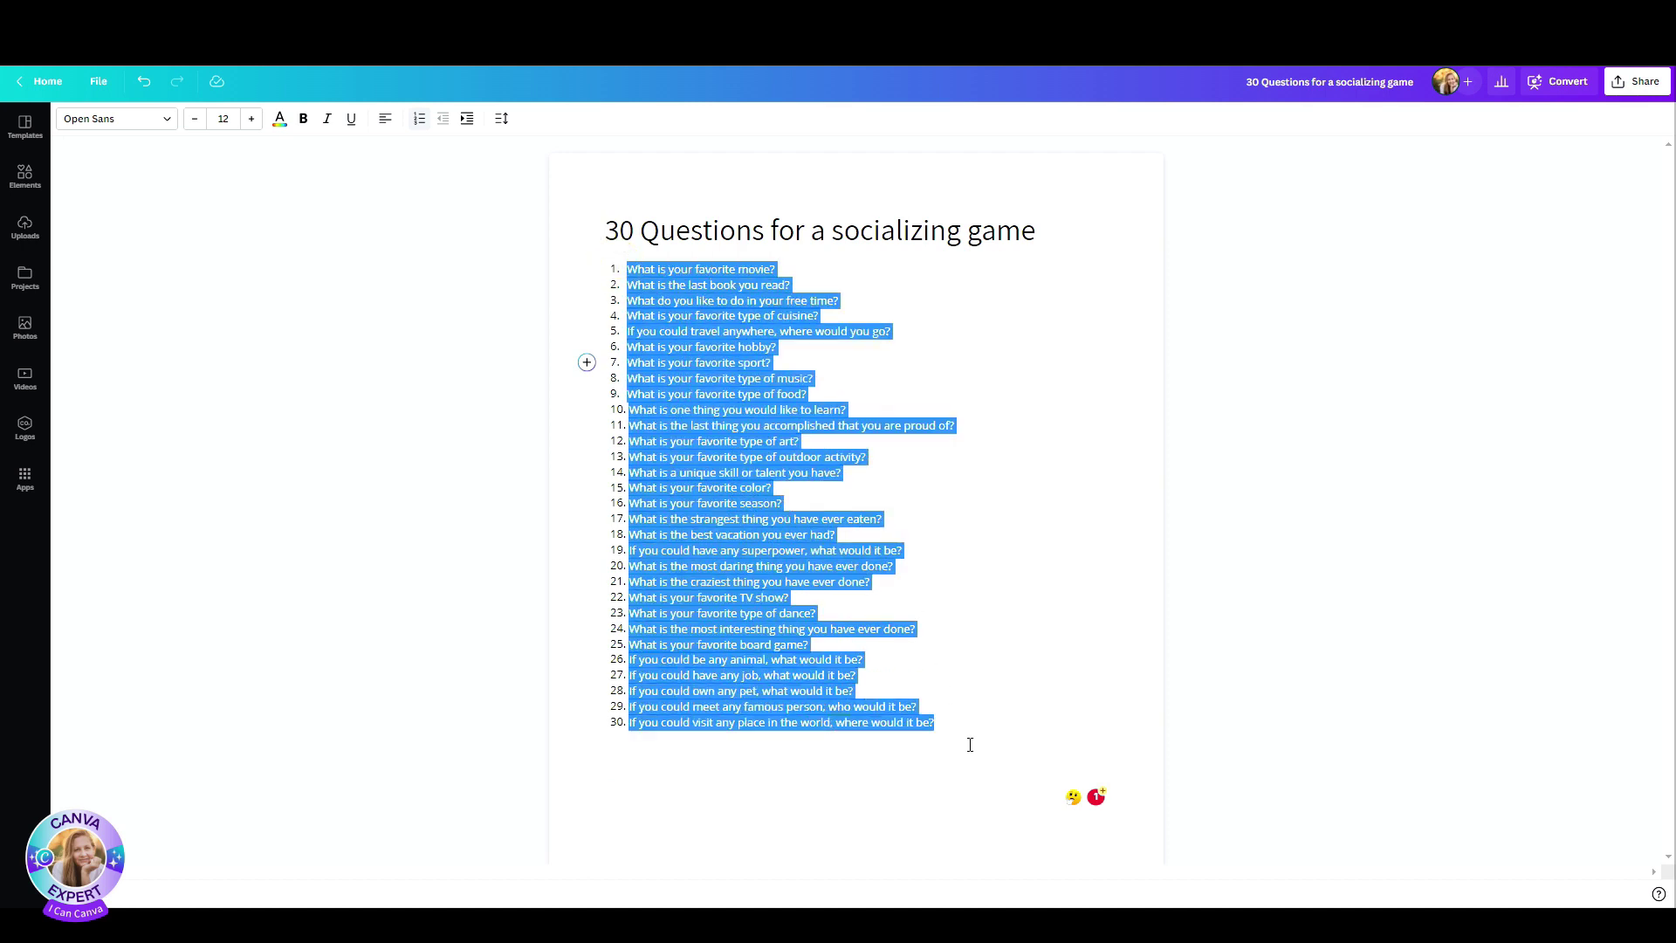
pyautogui.rightClick(764, 403)
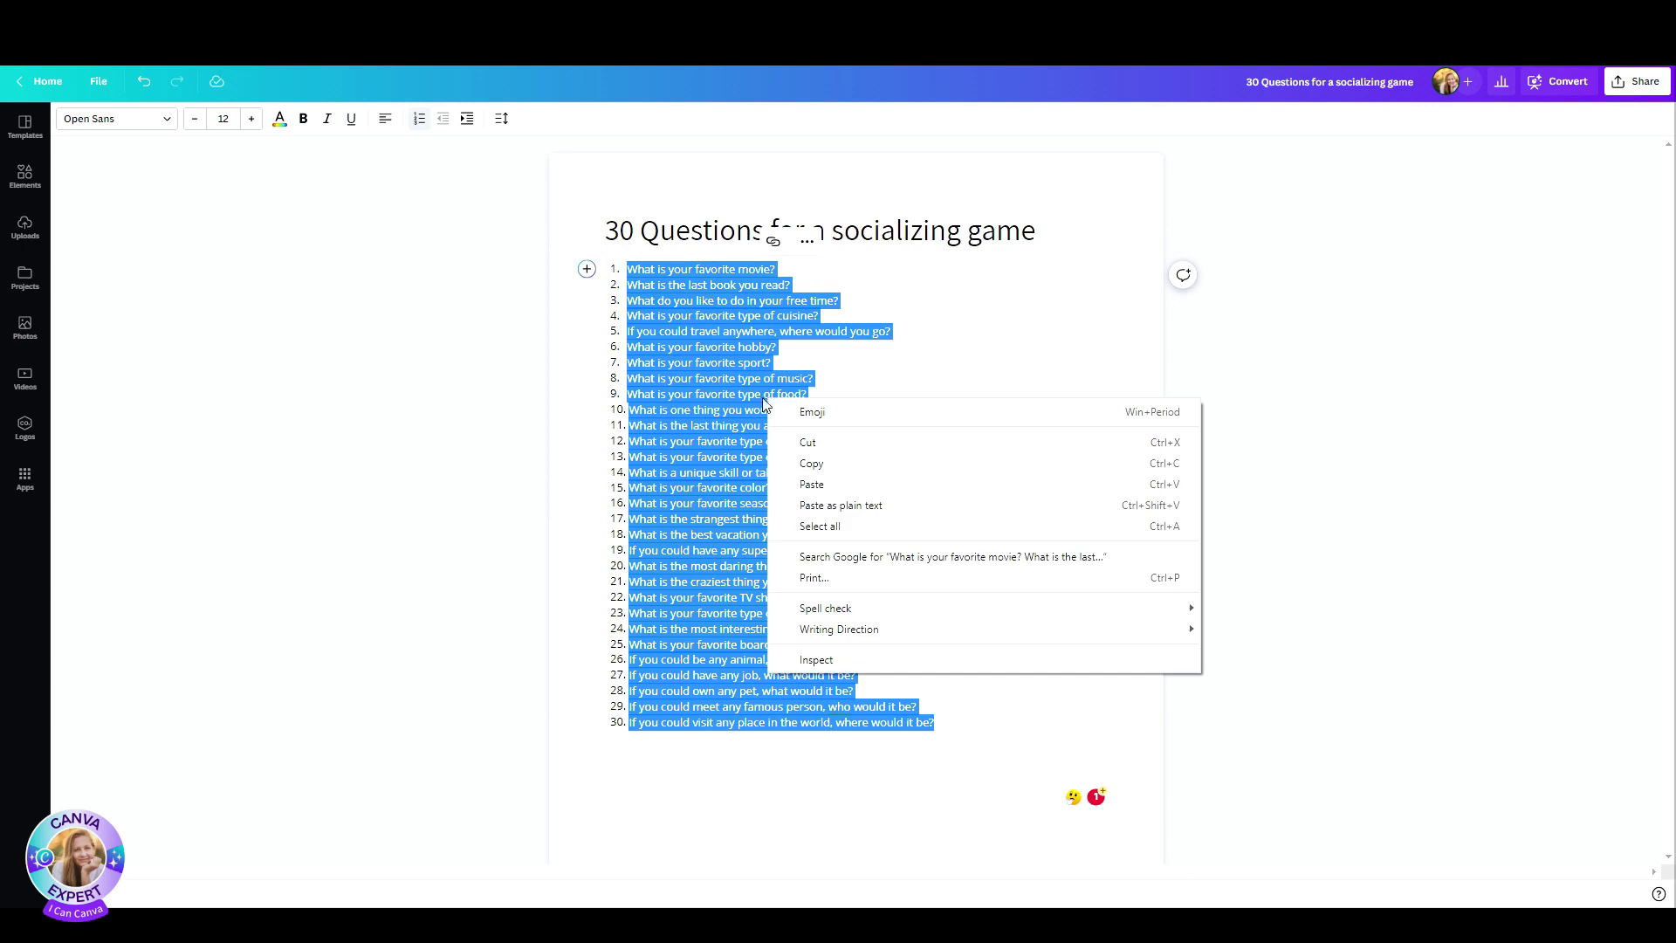
pyautogui.click(862, 464)
pyautogui.click(918, 900)
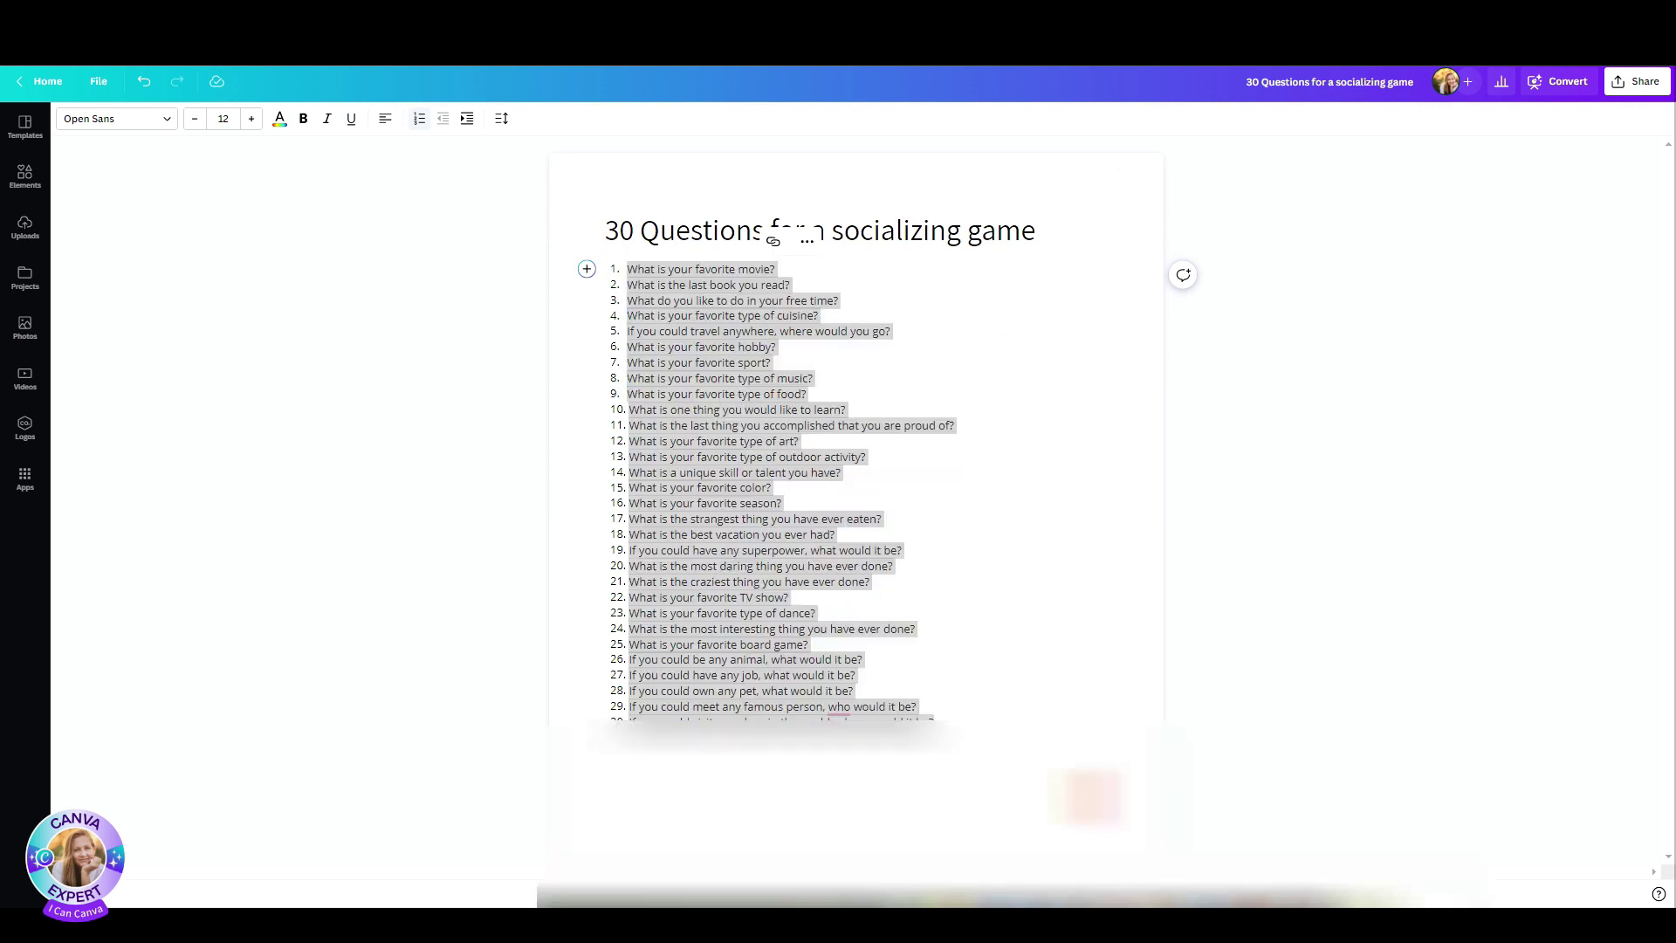
# Step: In a blank workbook, paste the 30 questions into C4:C33 and add a 'Question' header in C3
pyautogui.click(1385, 160)
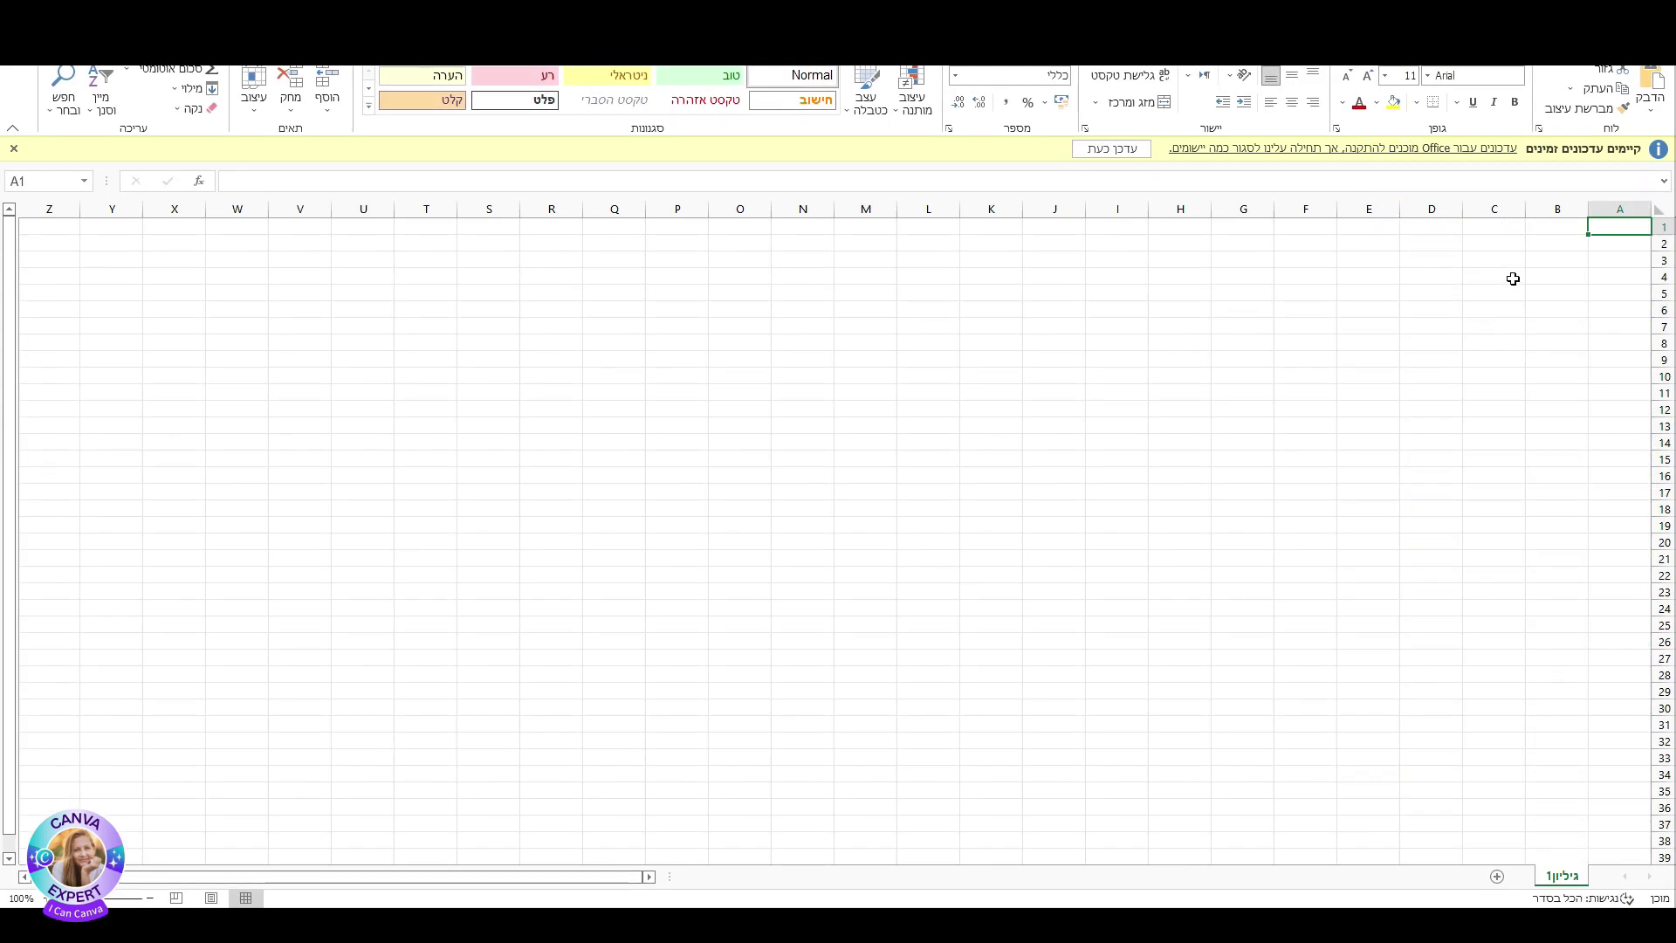
pyautogui.rightClick(1513, 278)
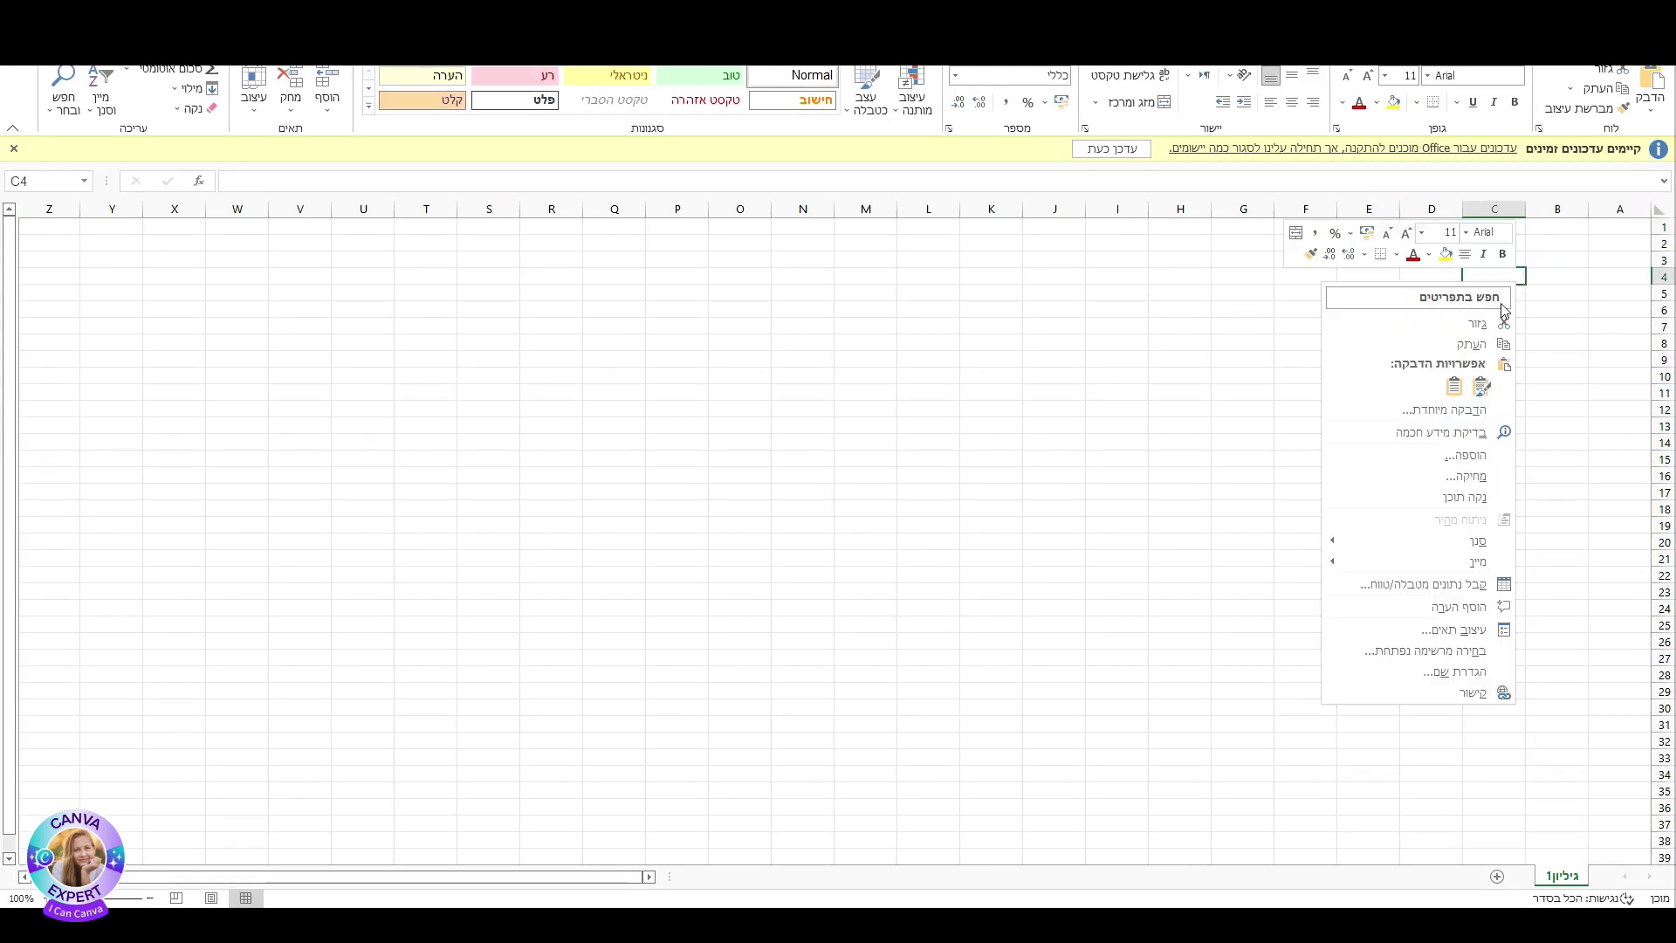
pyautogui.click(1477, 408)
pyautogui.click(1508, 261)
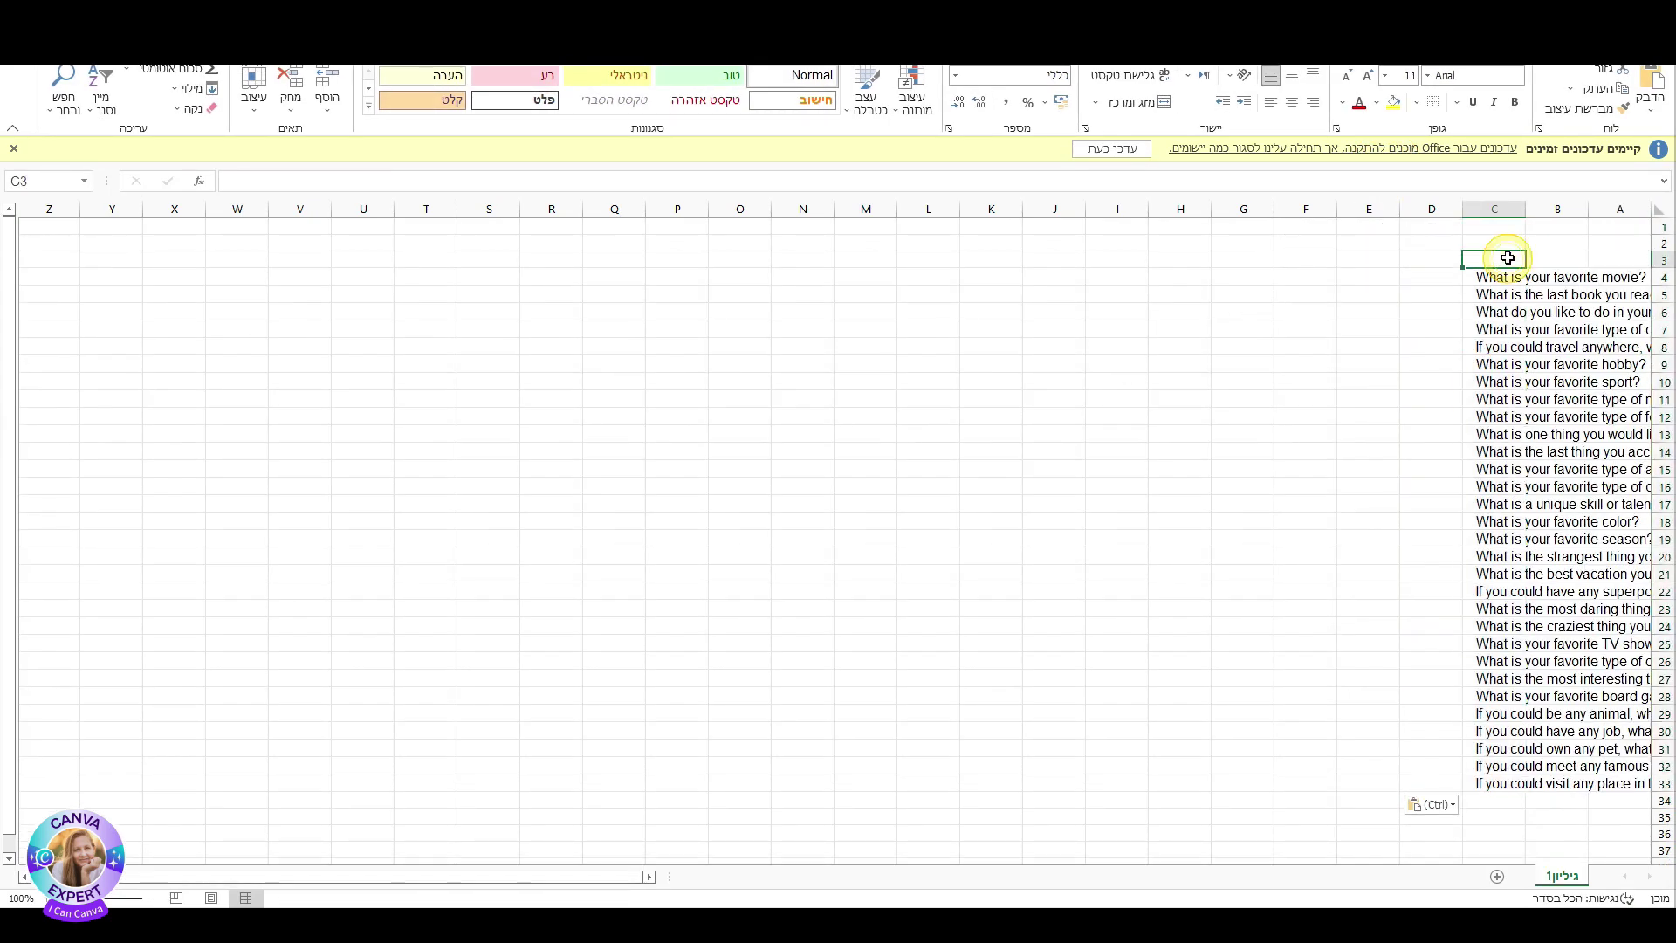
pyautogui.write('Questio')
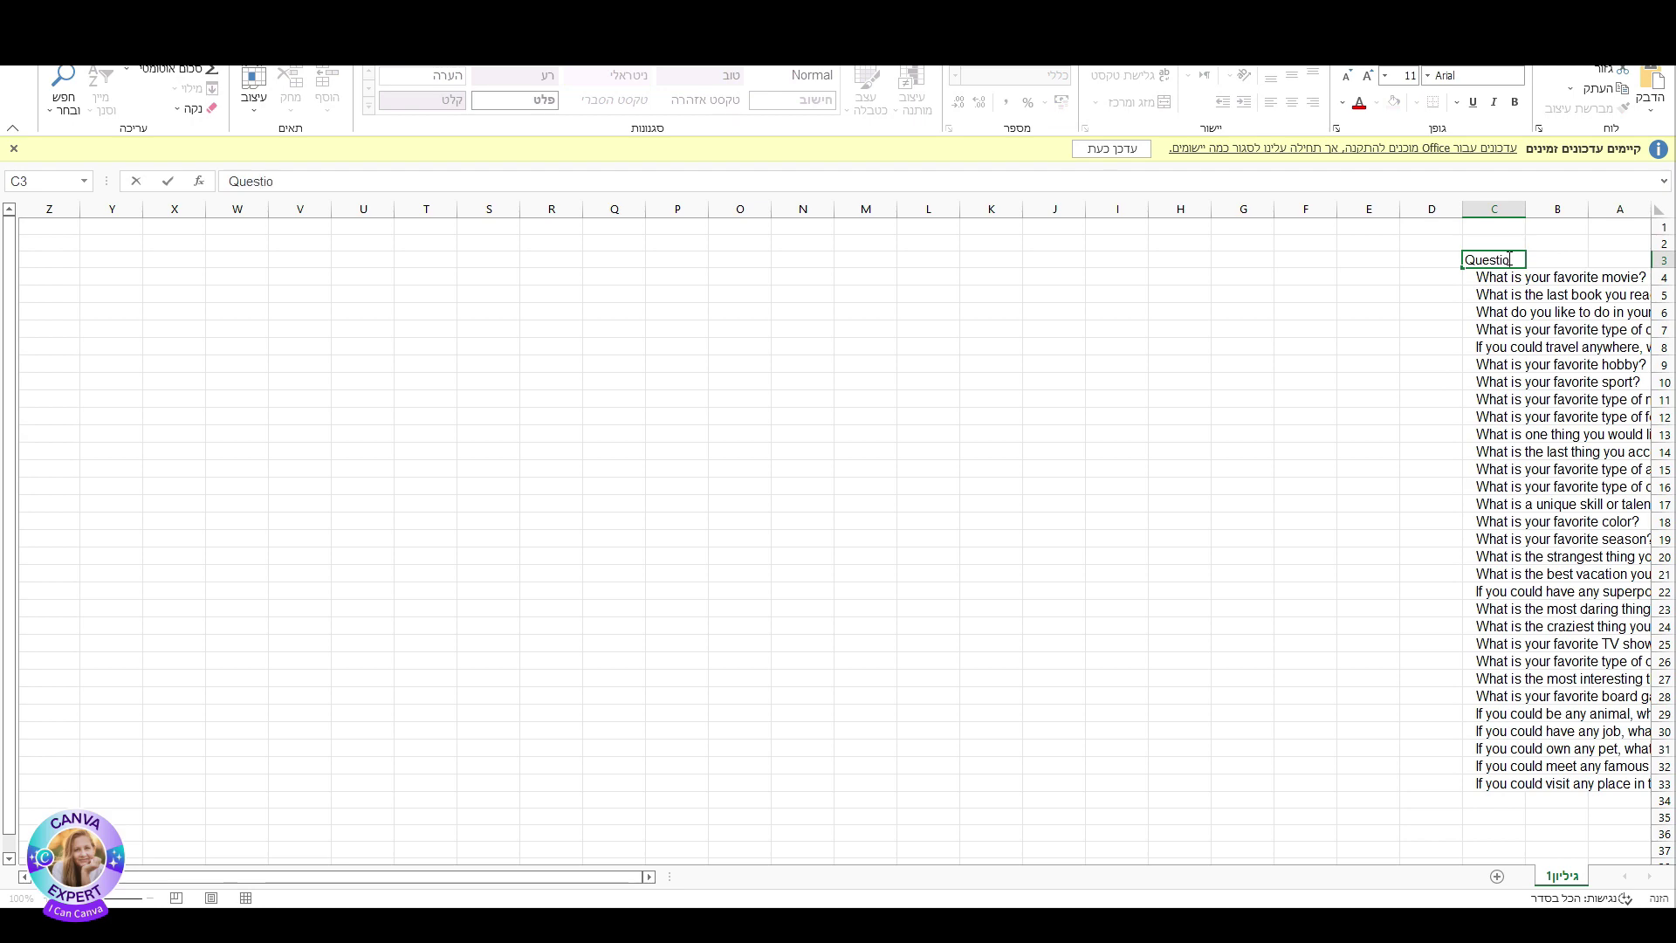
pyautogui.write('n')
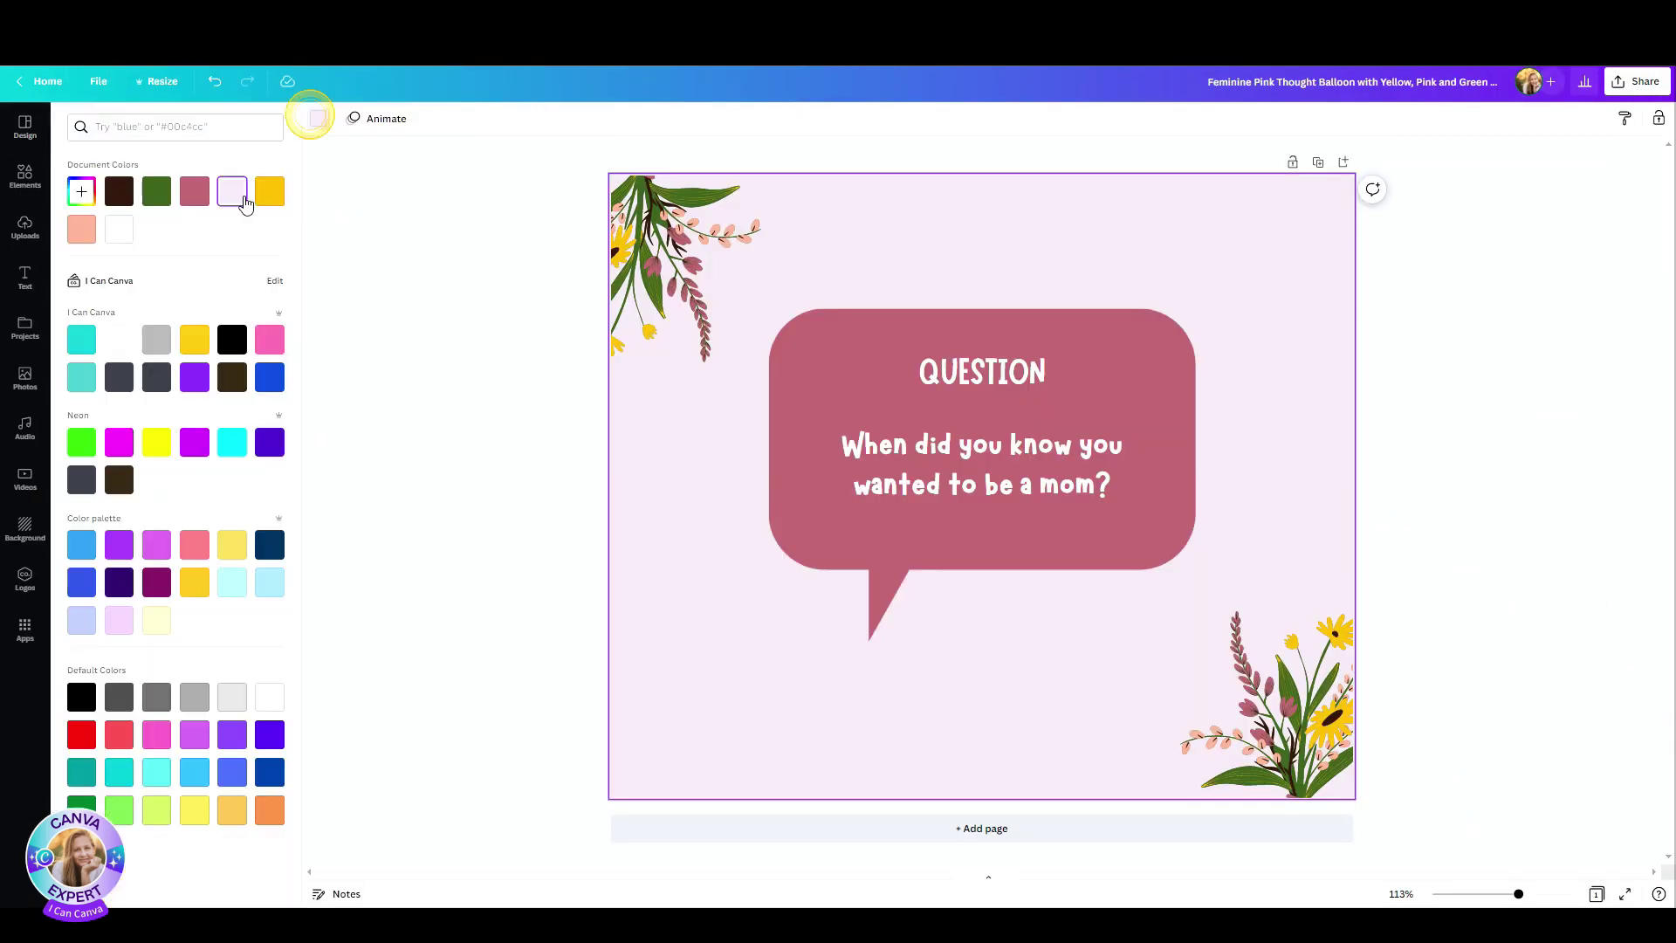
# Step: Make the card background purple and delete the top-left floral graphic
pyautogui.click(208, 378)
pyautogui.click(678, 229)
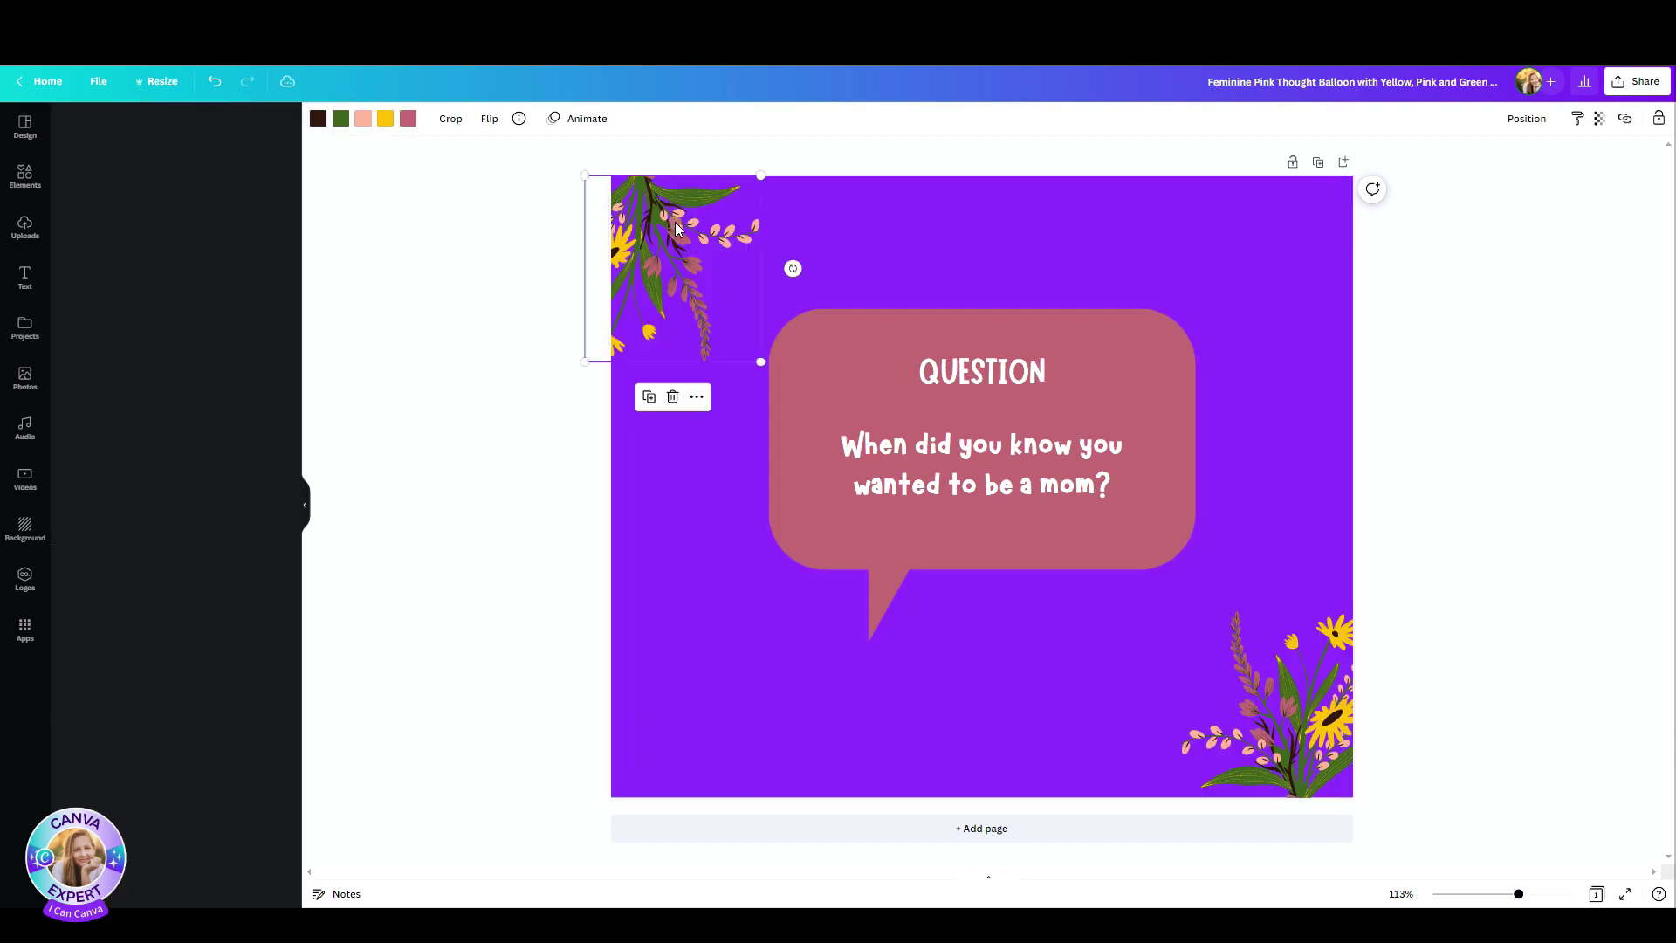
pyautogui.press('Delete')
pyautogui.click(40, 186)
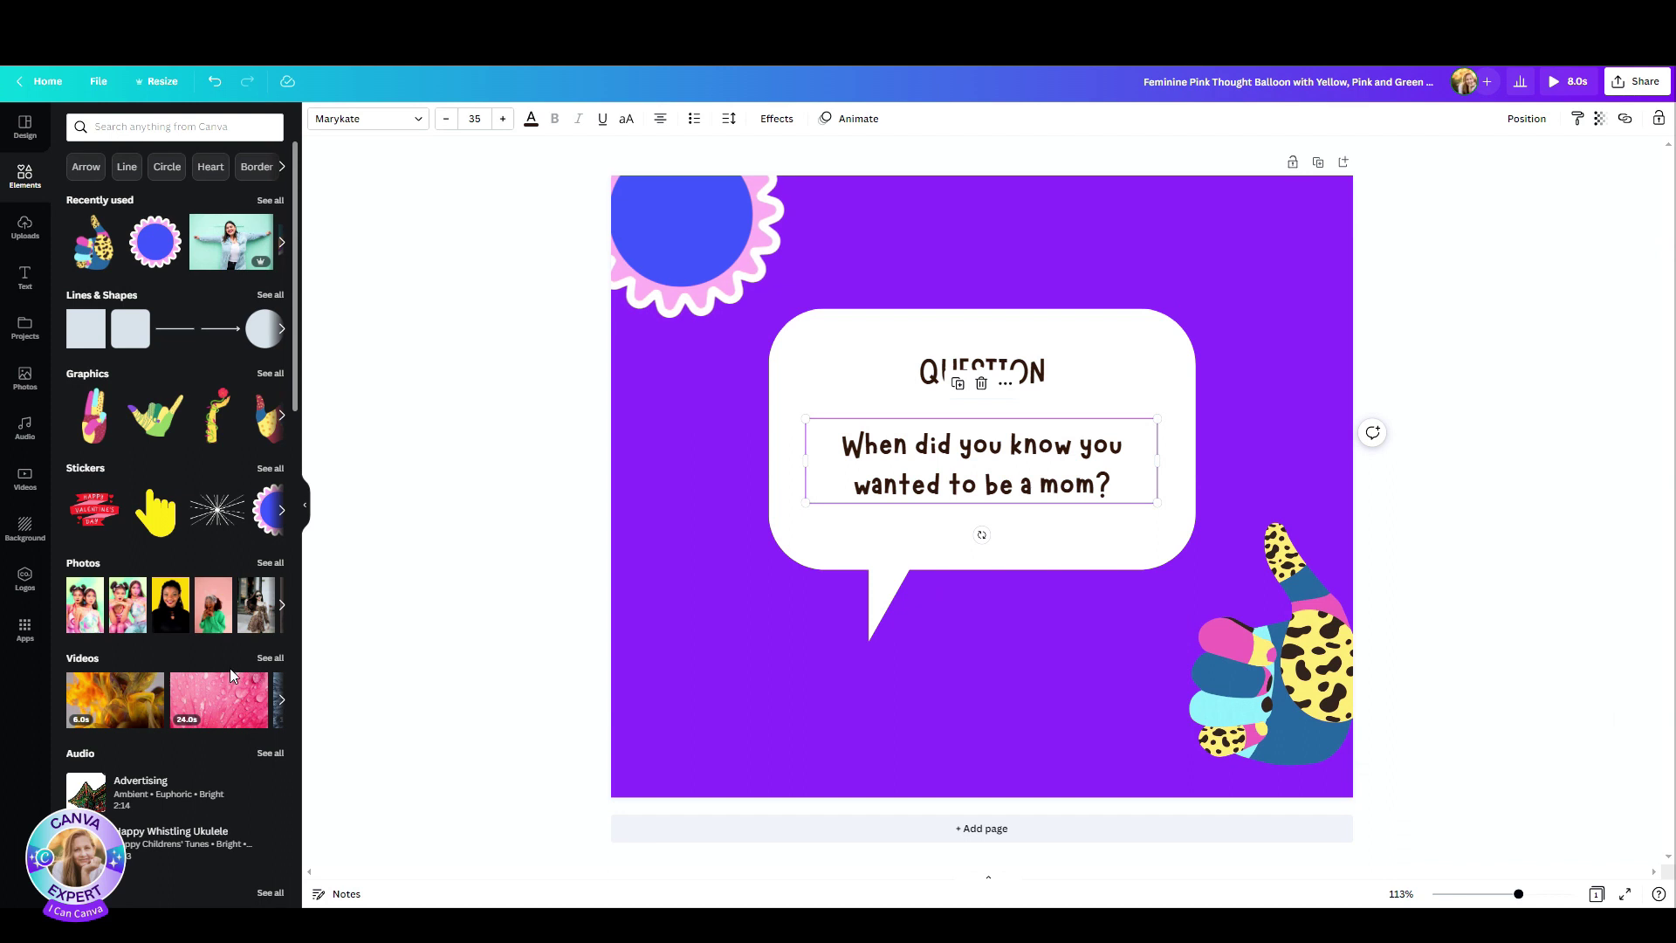
pyautogui.click(26, 628)
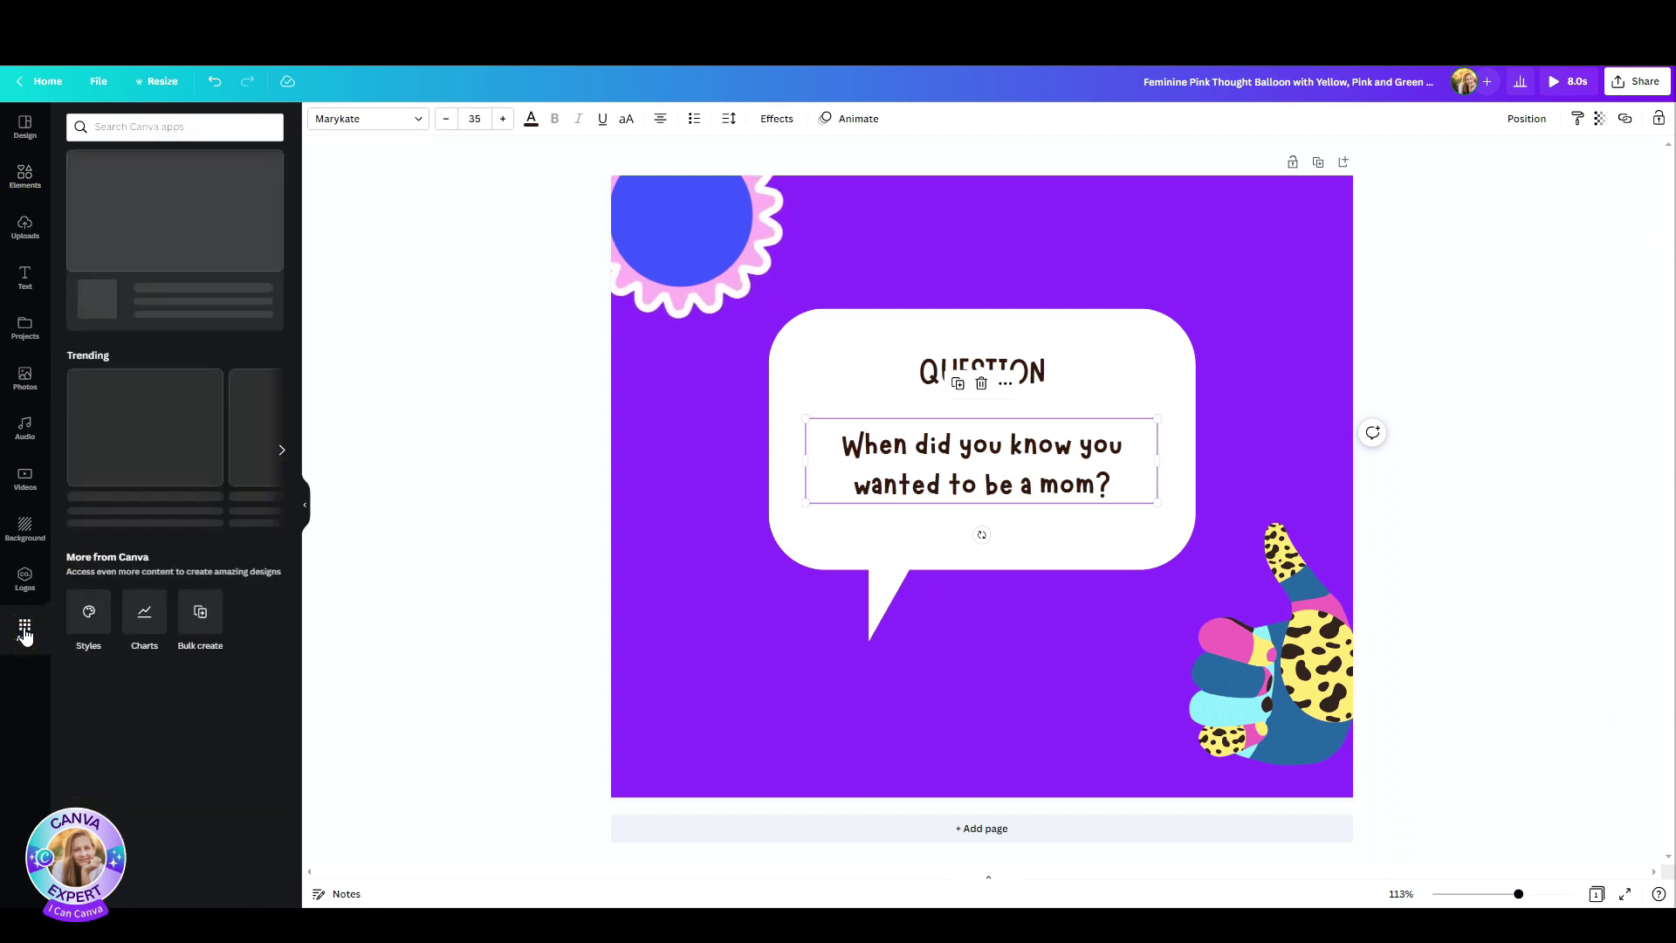
# Step: Upload the Questions2 CSV file into Bulk create
pyautogui.click(196, 618)
pyautogui.click(170, 470)
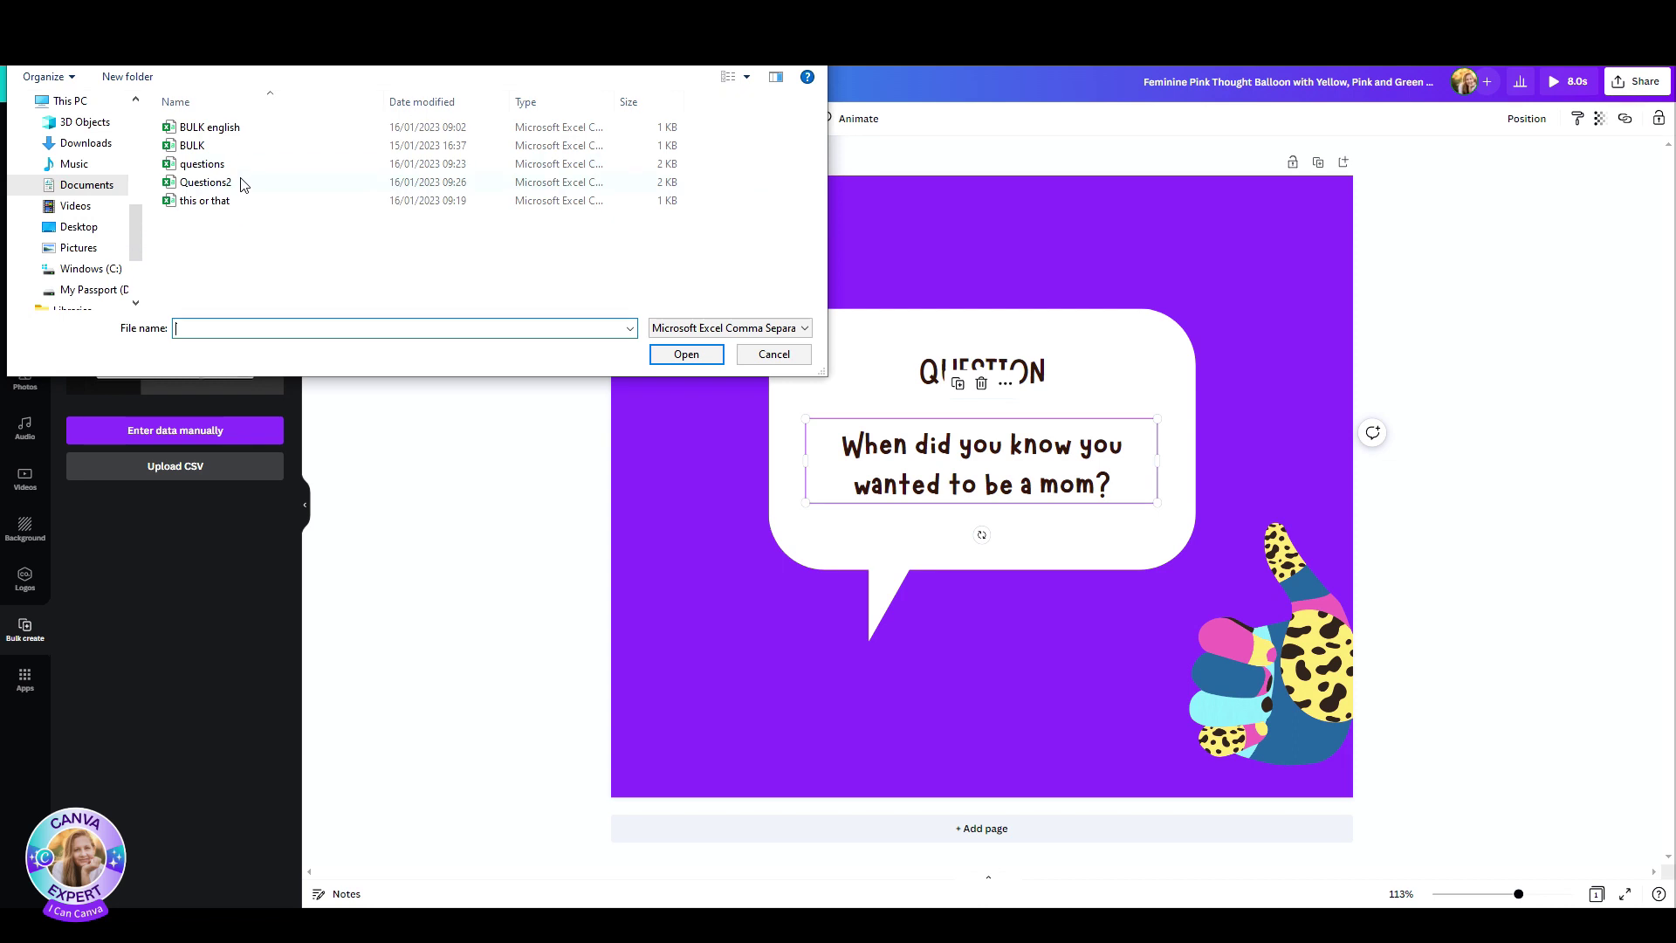
pyautogui.doubleClick(243, 183)
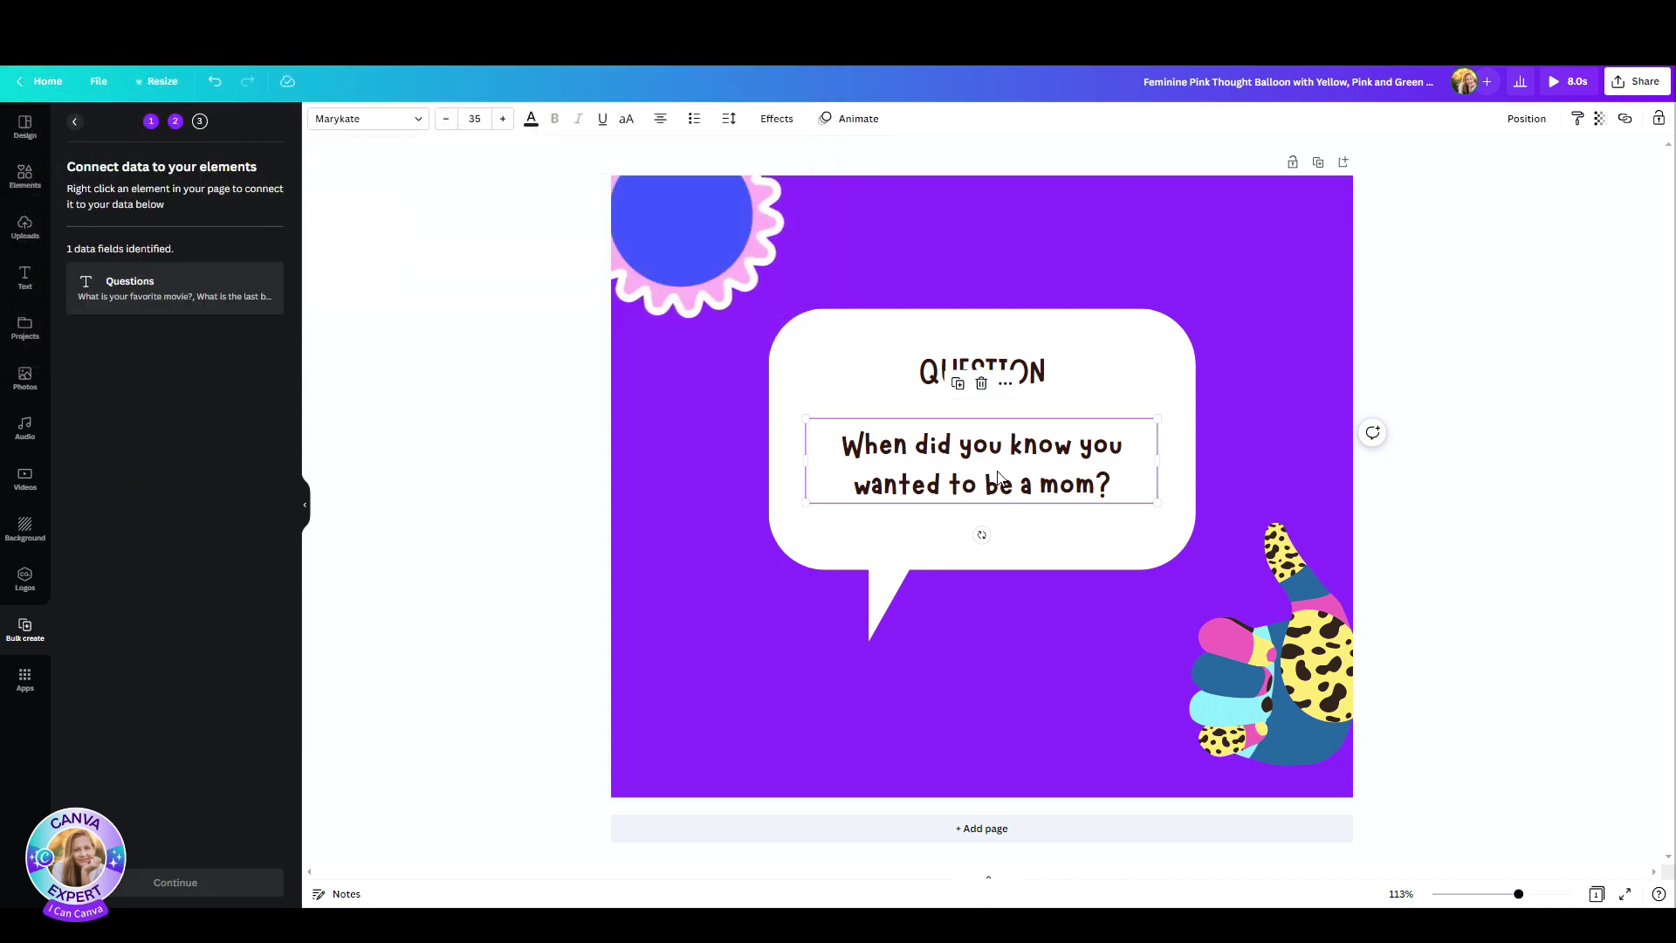
pyautogui.click(1018, 507)
# Step: Connect the card's question text to the Questions field and continue
pyautogui.click(1010, 475)
pyautogui.rightClick(1014, 472)
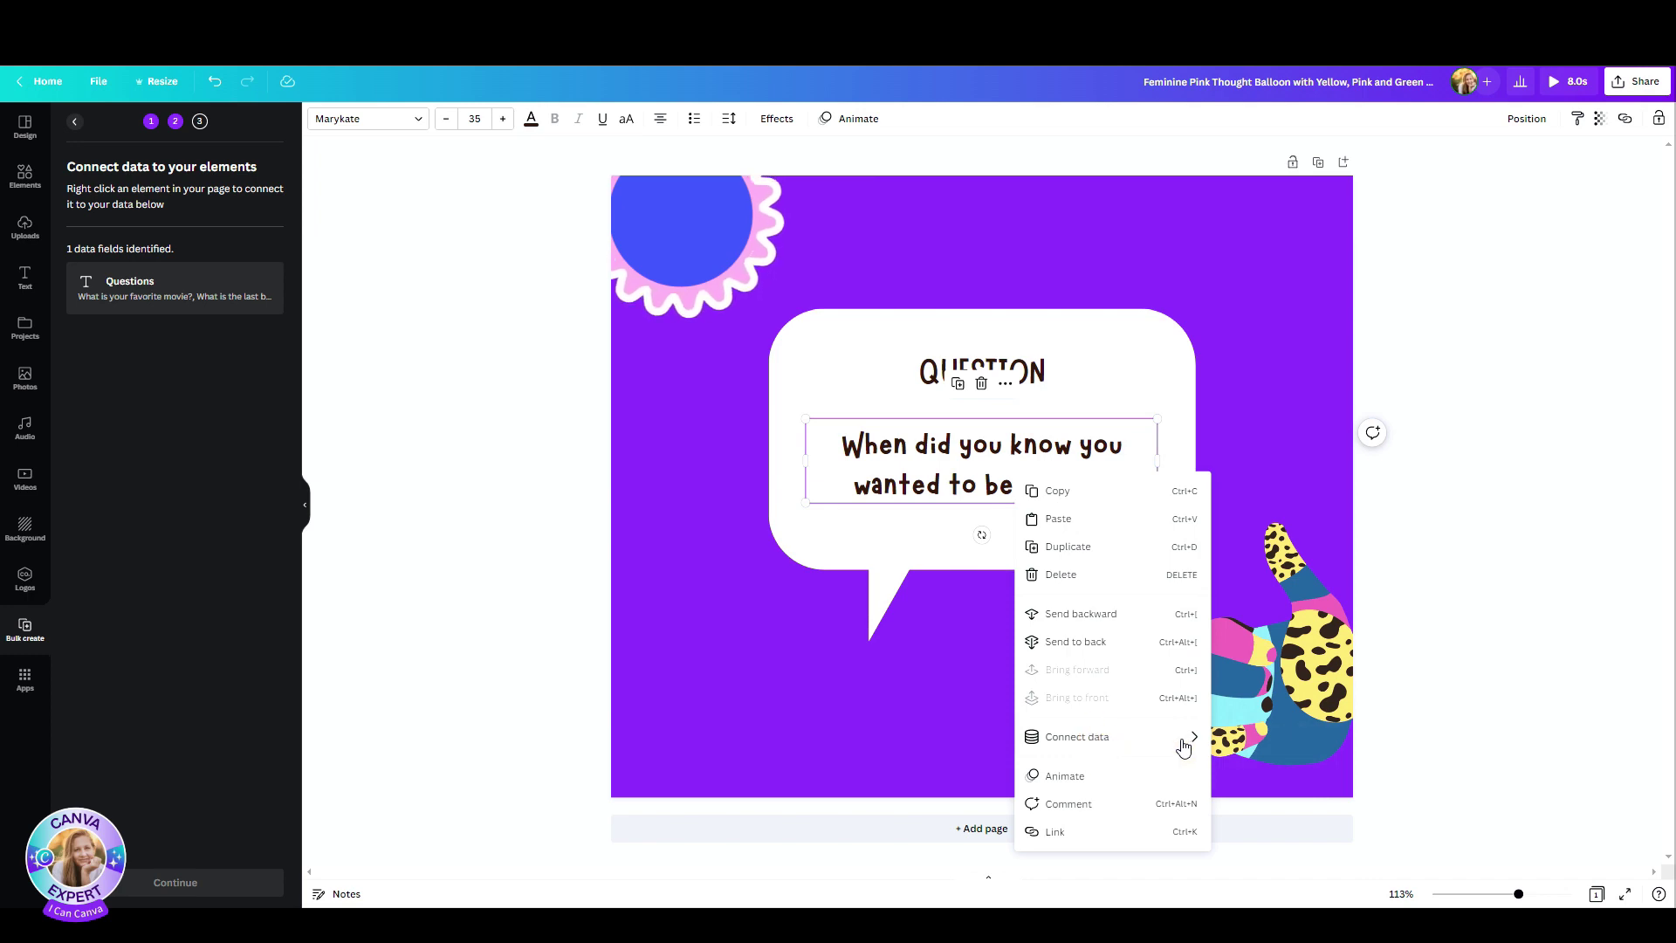
pyautogui.moveTo(1184, 745)
pyautogui.click(1248, 743)
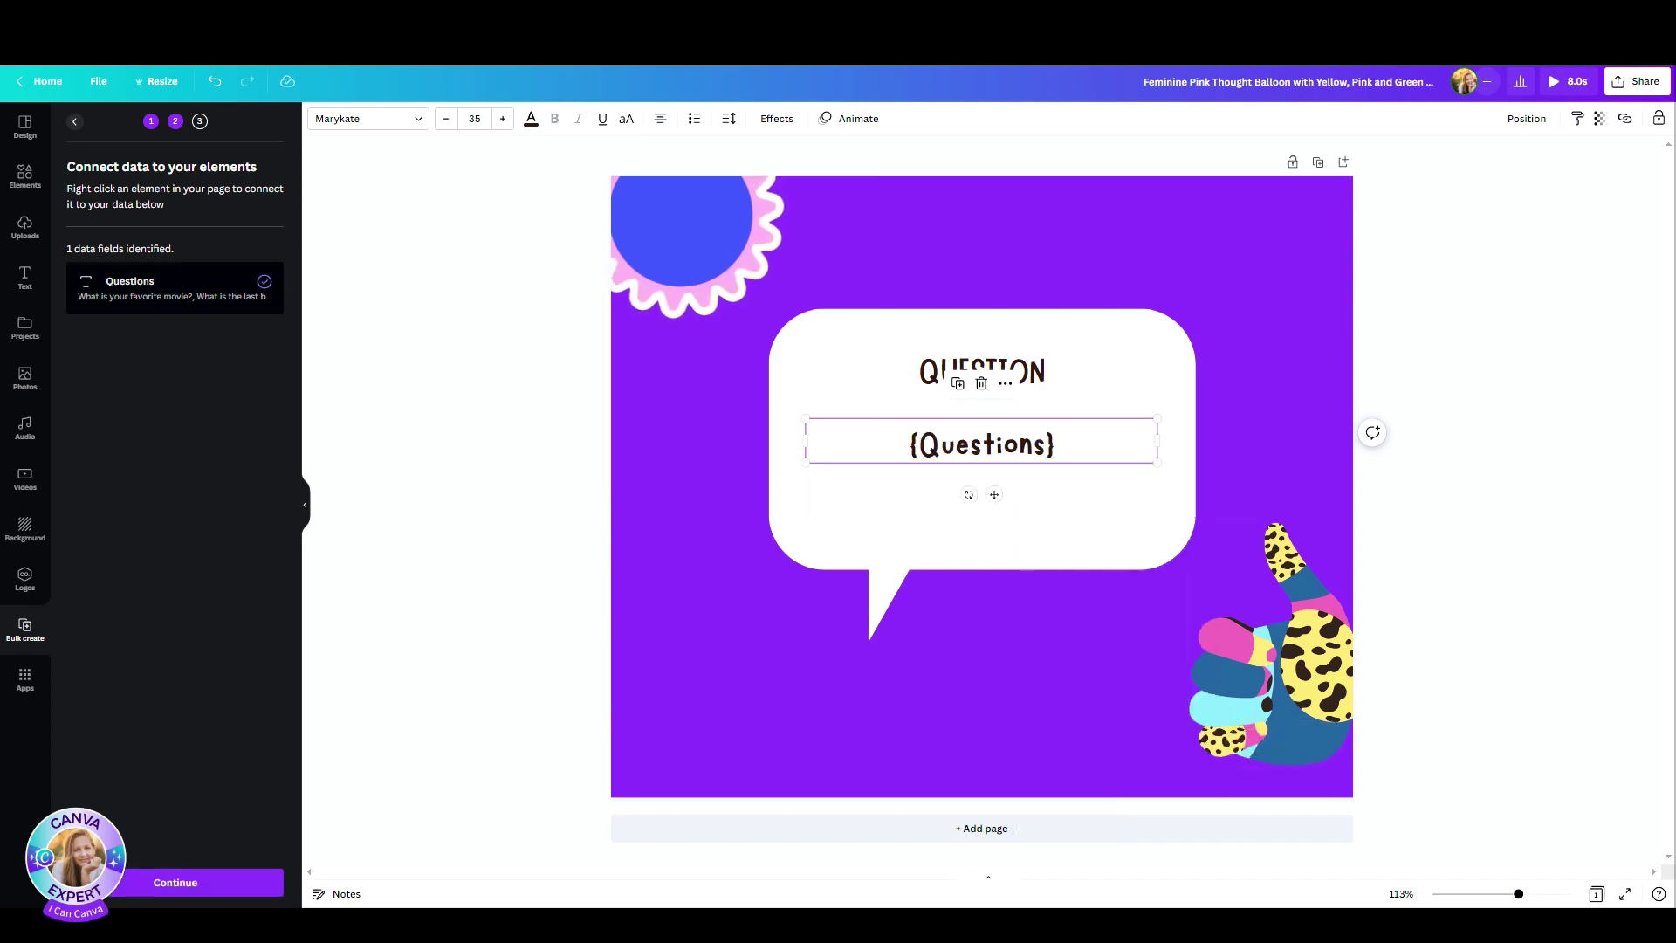
pyautogui.click(175, 883)
pyautogui.scroll(-5, 122, 437)
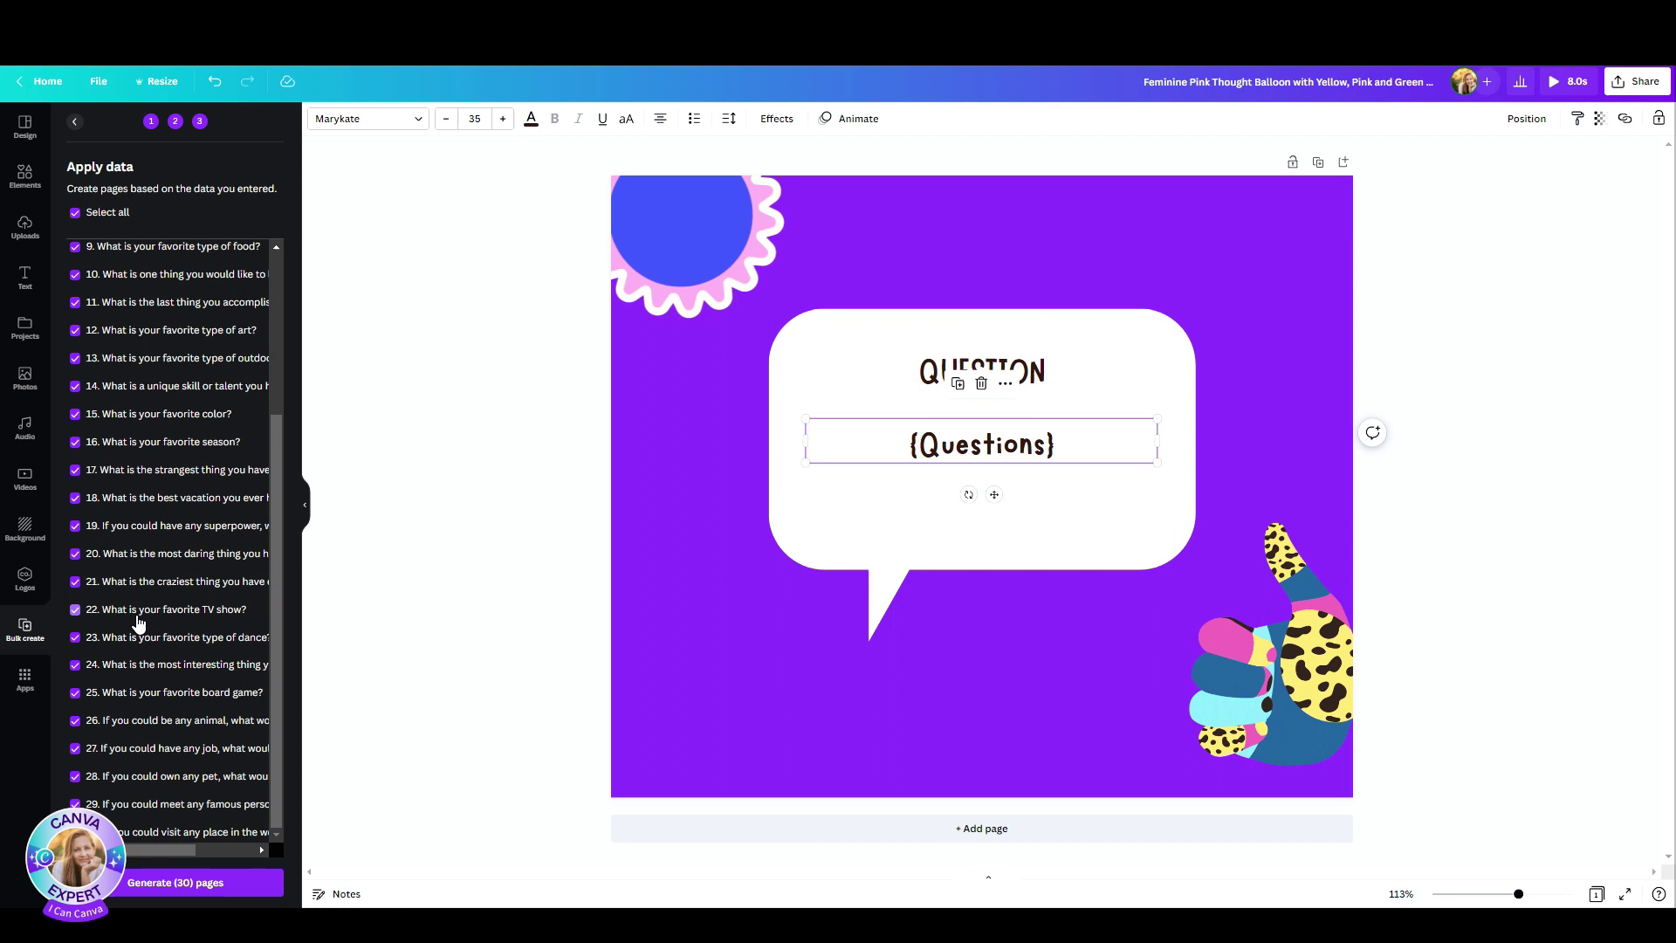
# Step: Generate the 30 question-card pages and scroll through the filled-in results
pyautogui.click(208, 880)
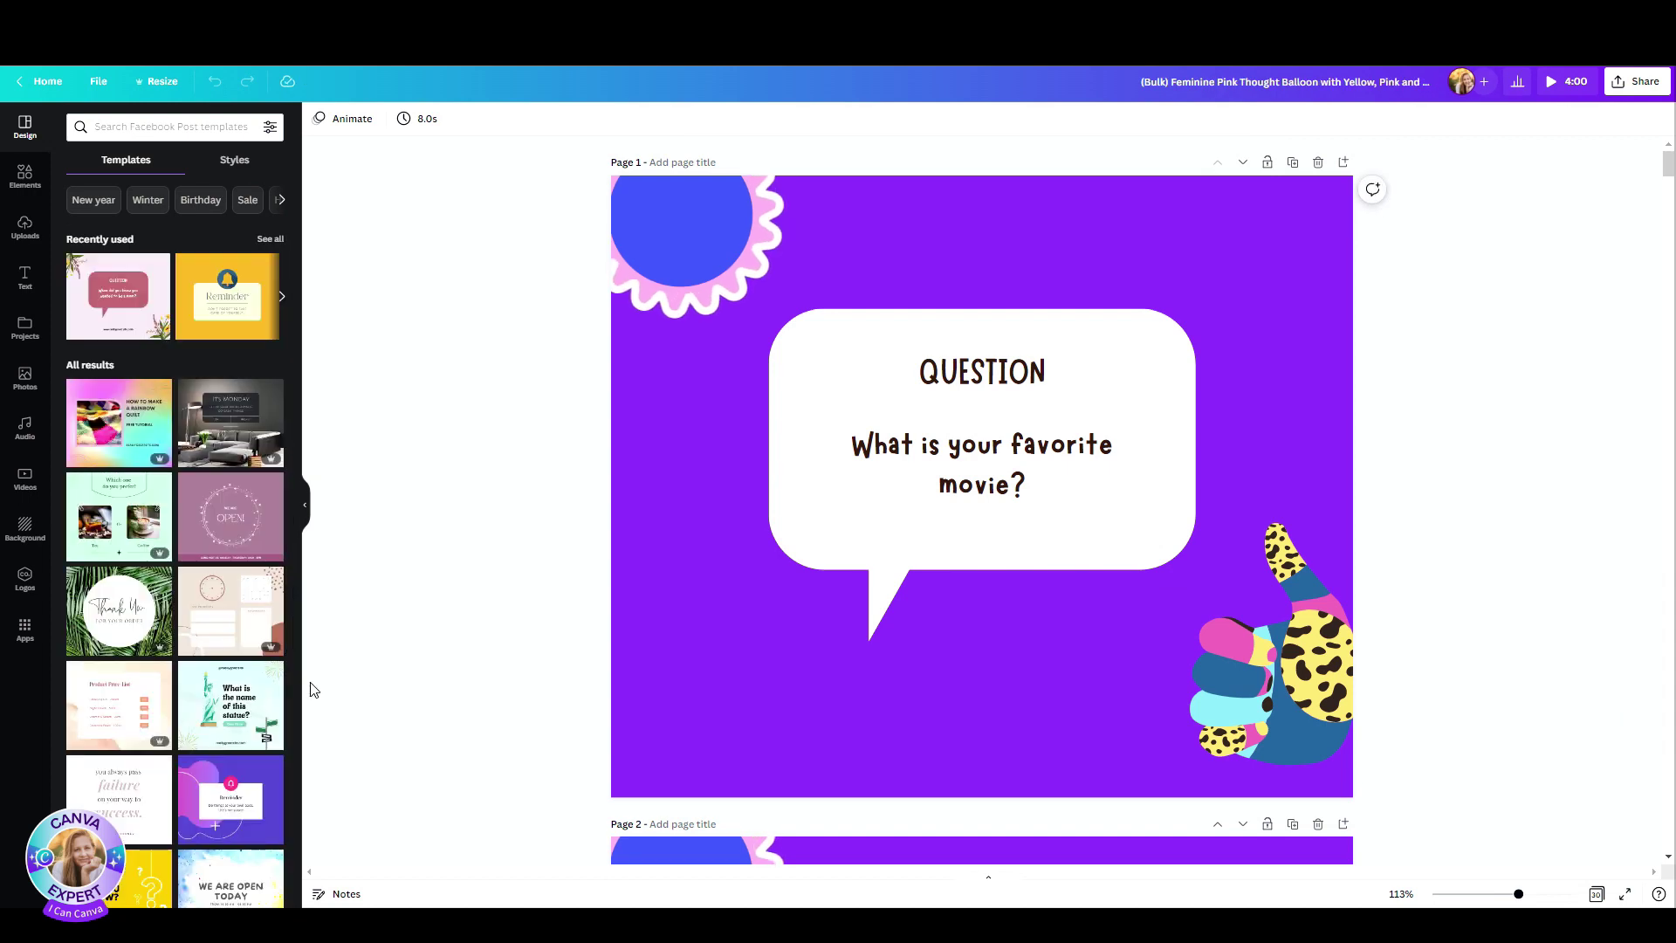
pyautogui.scroll(-8, 391, 679)
pyautogui.scroll(6, 390, 678)
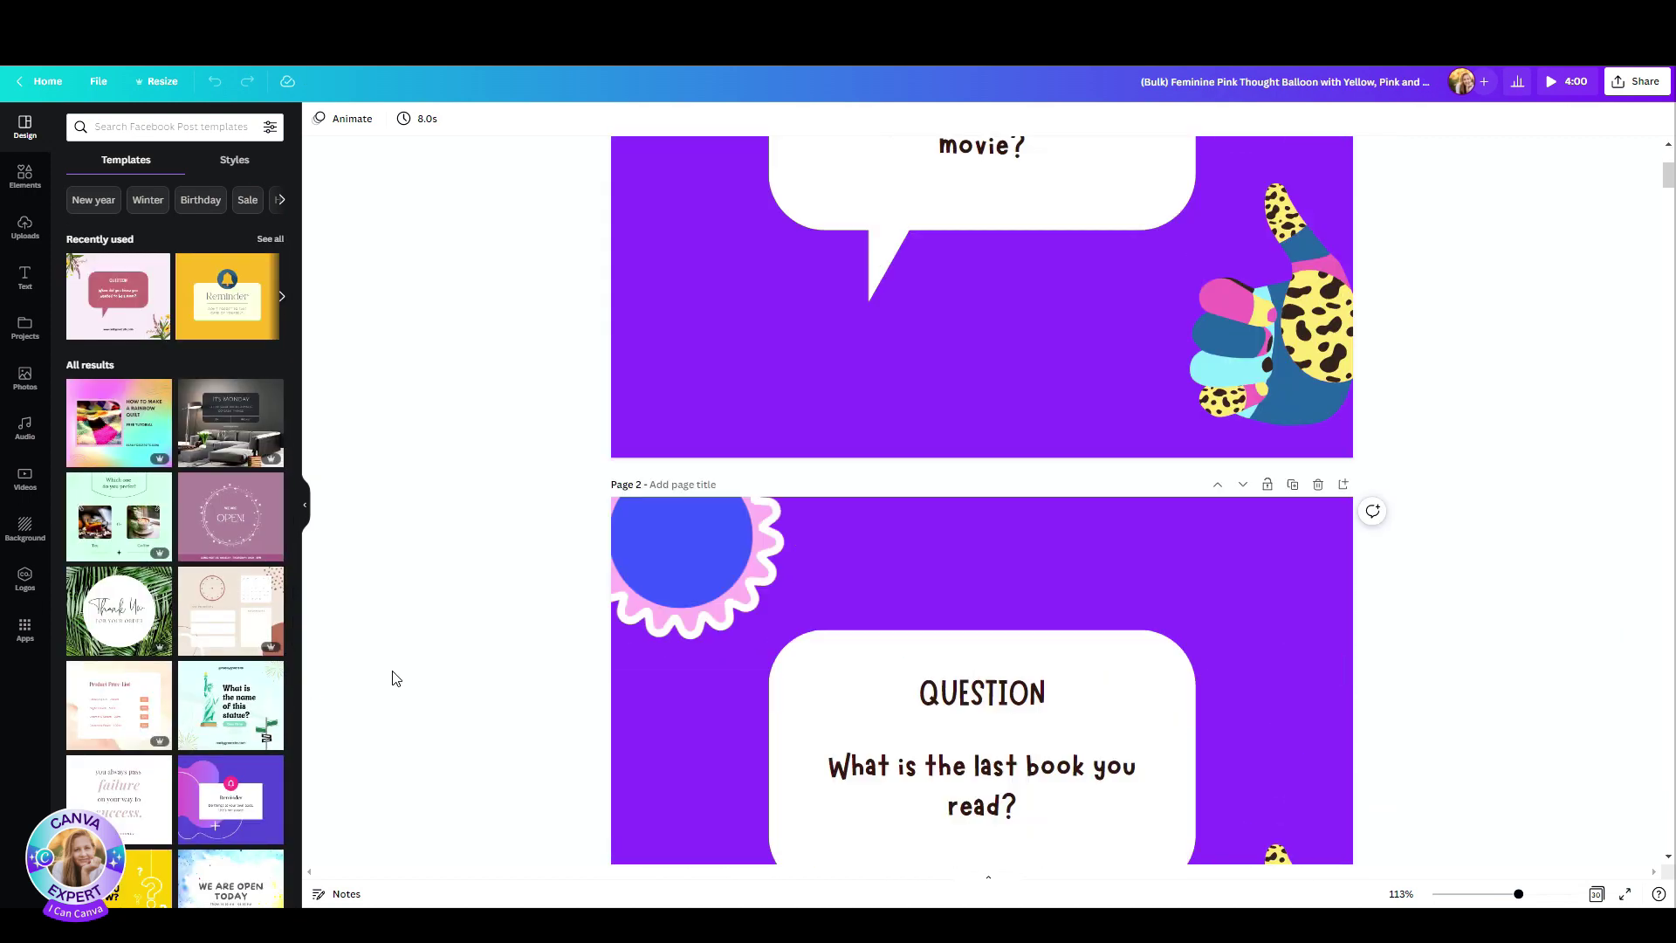
pyautogui.scroll(-5, 1060, 552)
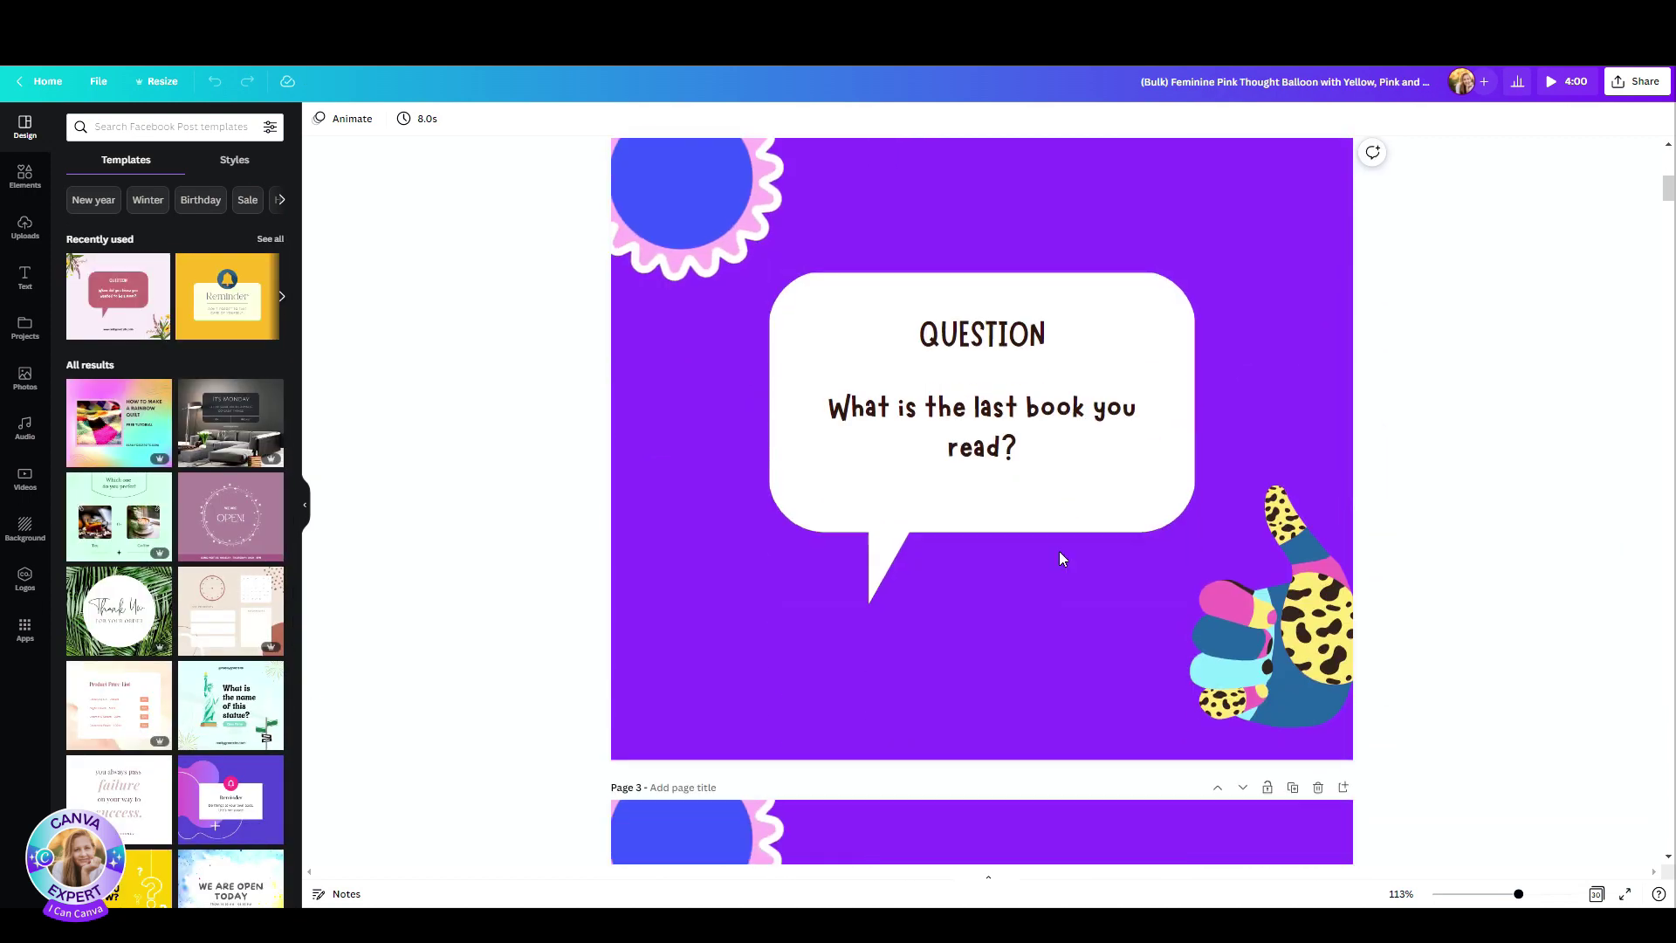
pyautogui.scroll(-4, 1060, 552)
pyautogui.scroll(-3, 1060, 552)
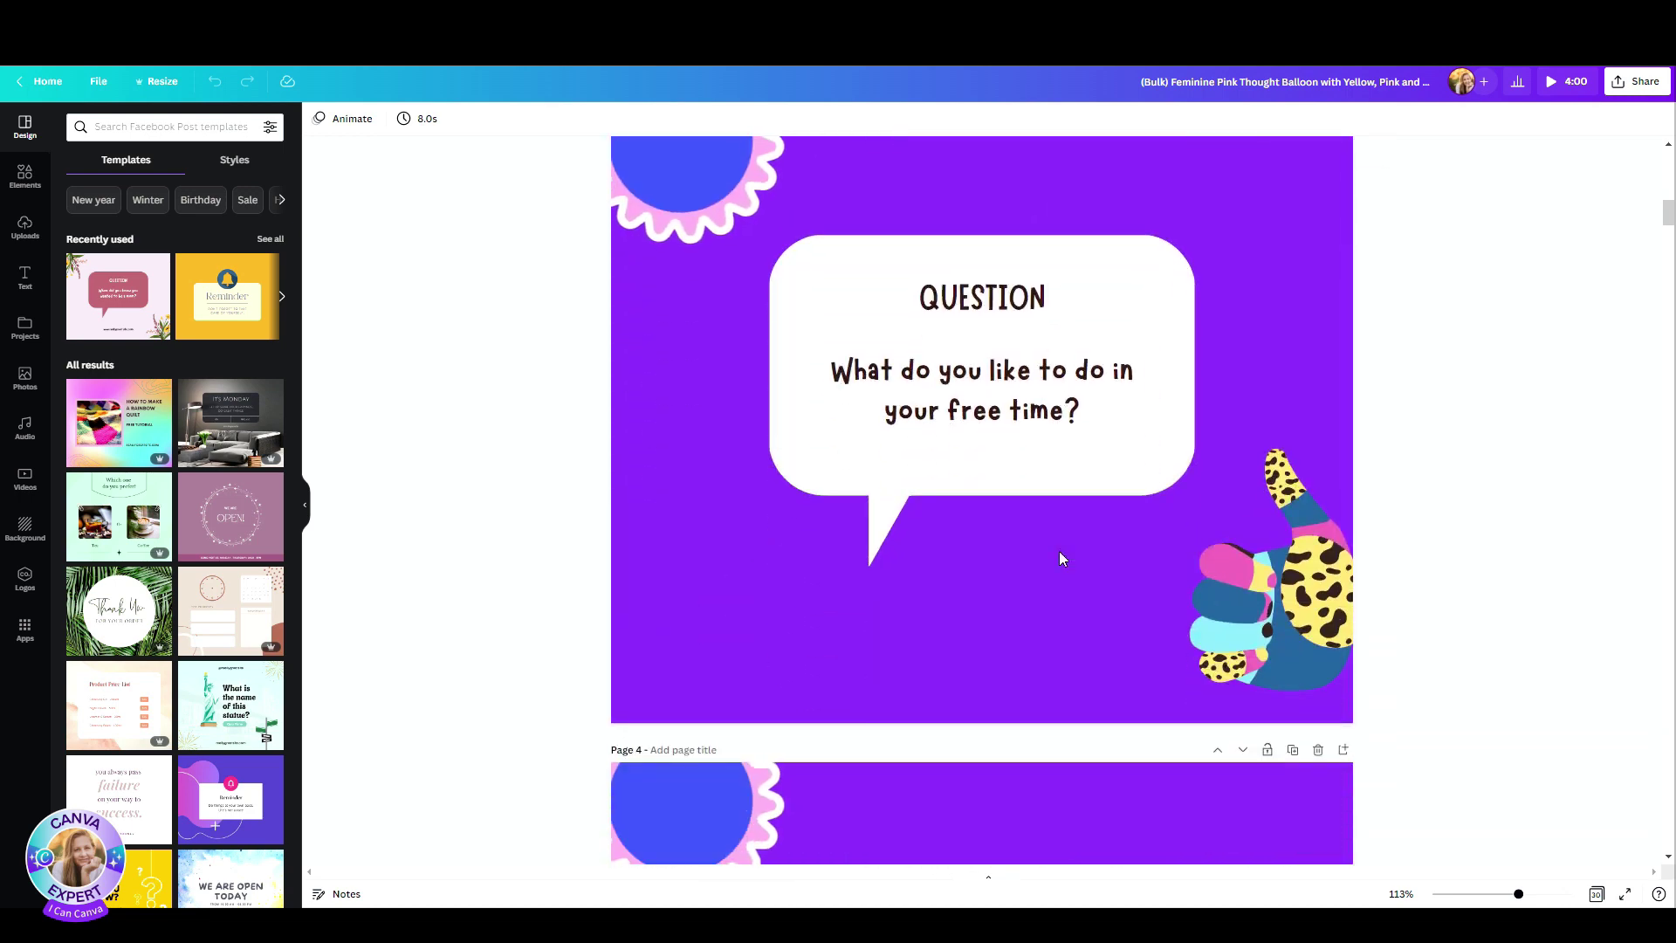
# Step: Switch to grid view to see all 30 purple question cards side by side
pyautogui.click(1597, 894)
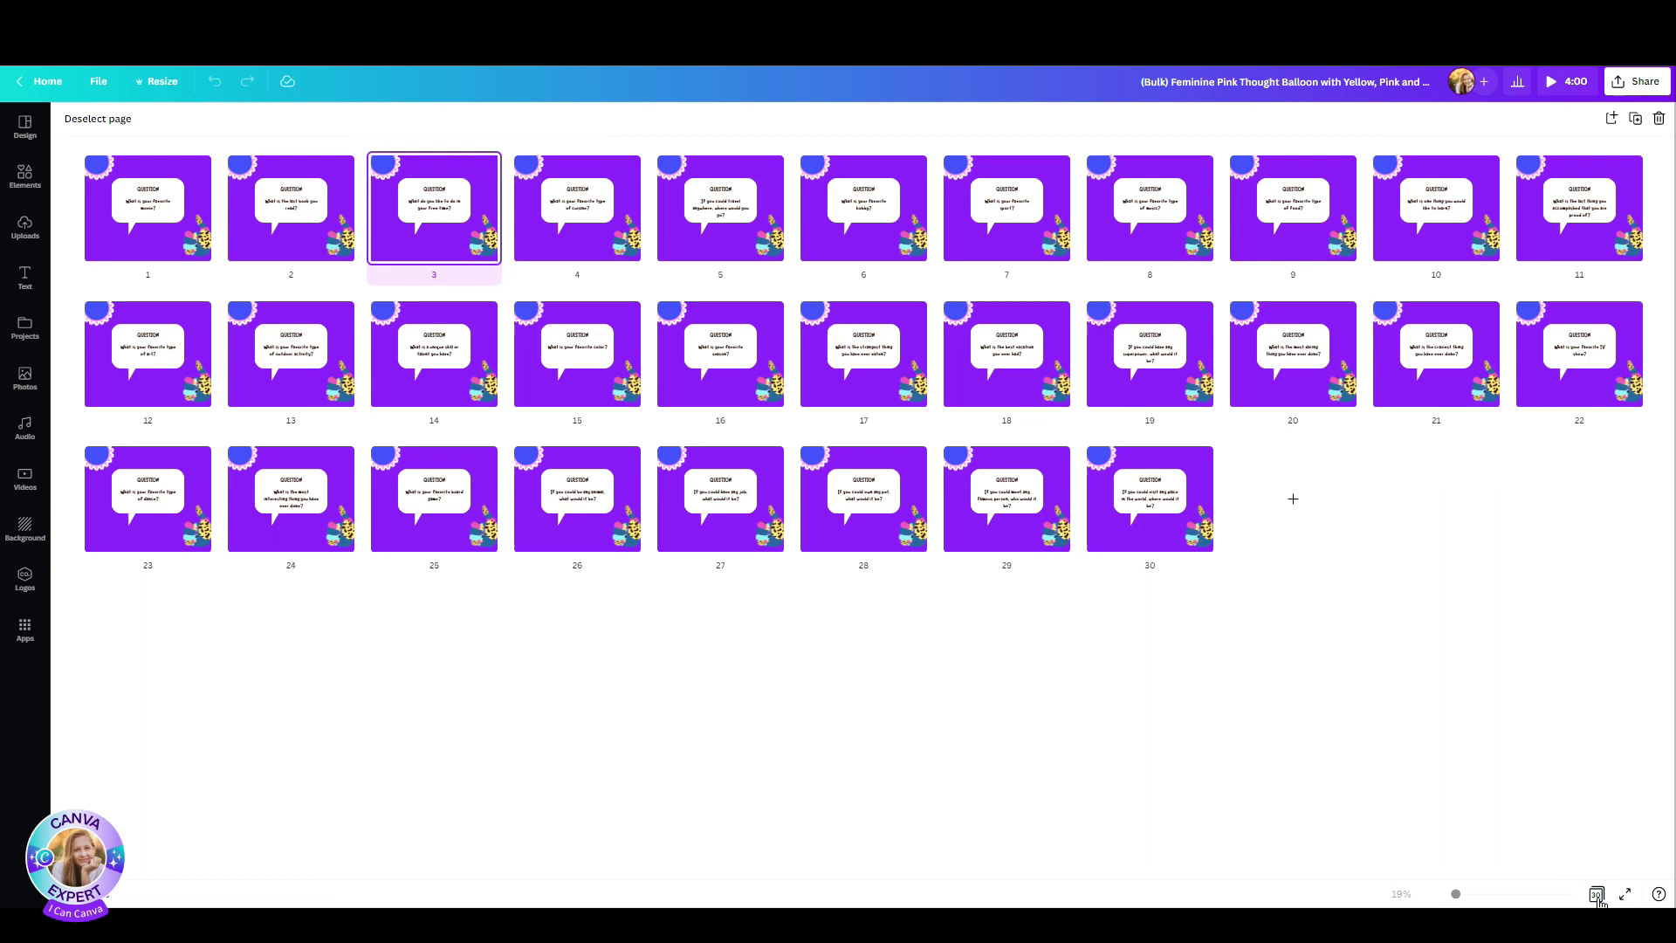